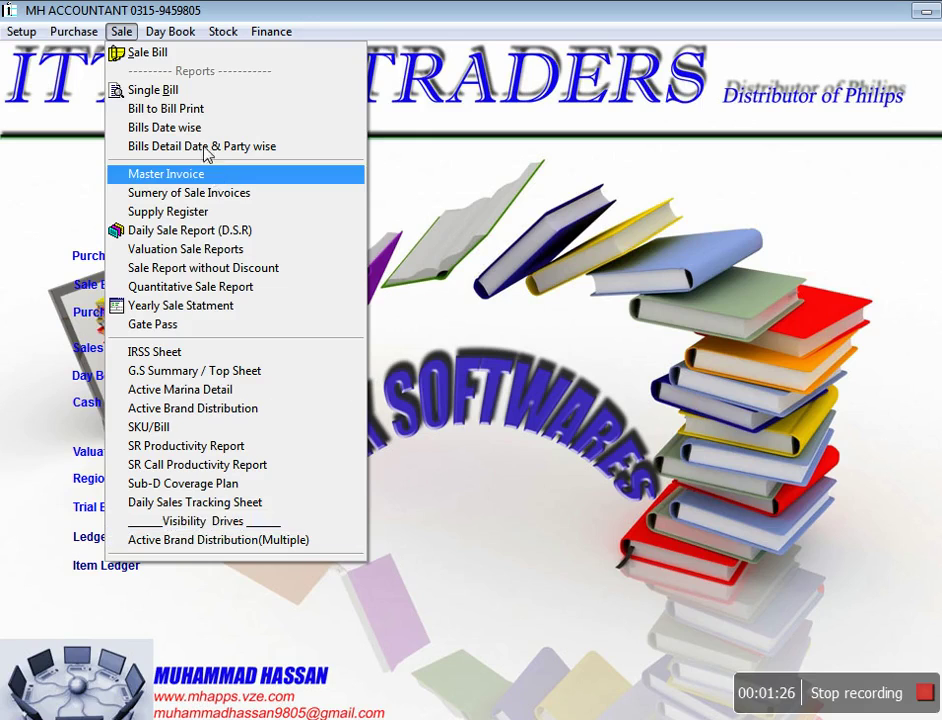
# Step: Preview the Stock Report with the stock taking date 08/03/2016 and close it
pyautogui.moveTo(172, 31)
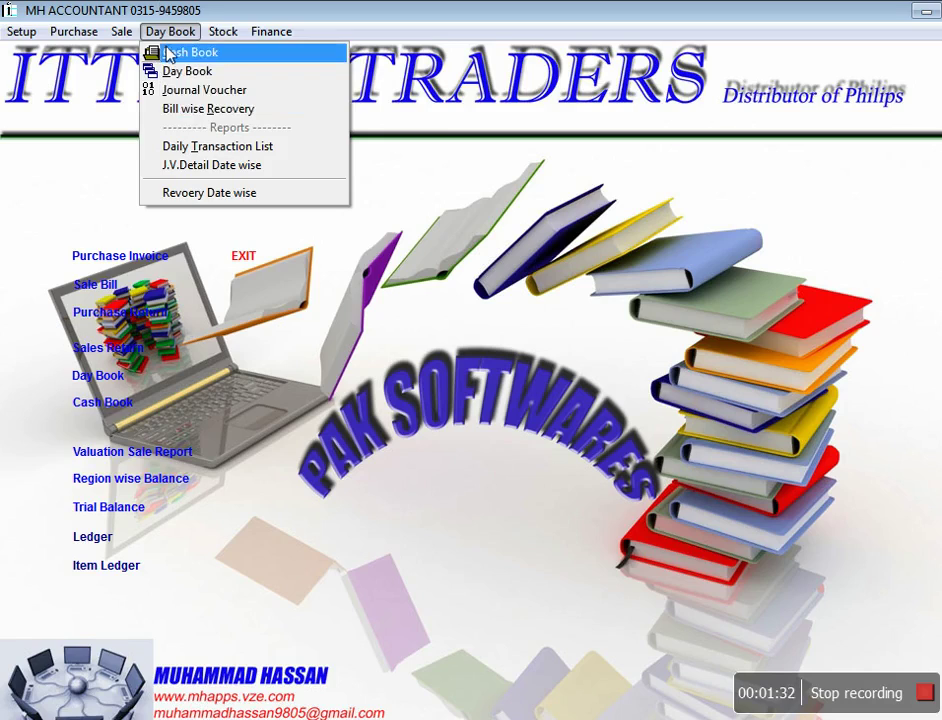
pyautogui.moveTo(222, 32)
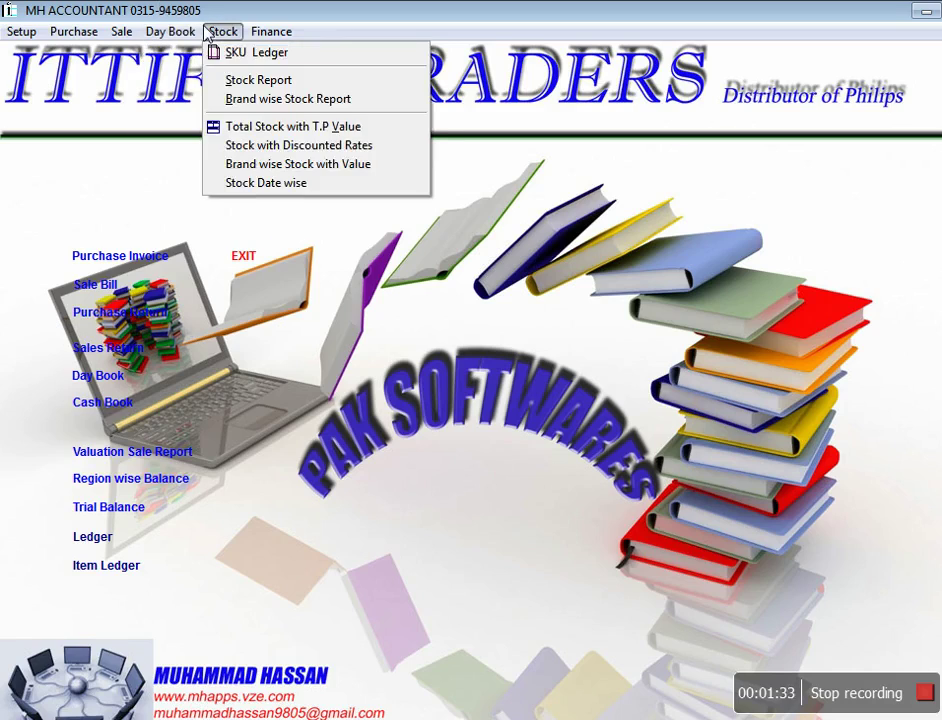
pyautogui.click(226, 82)
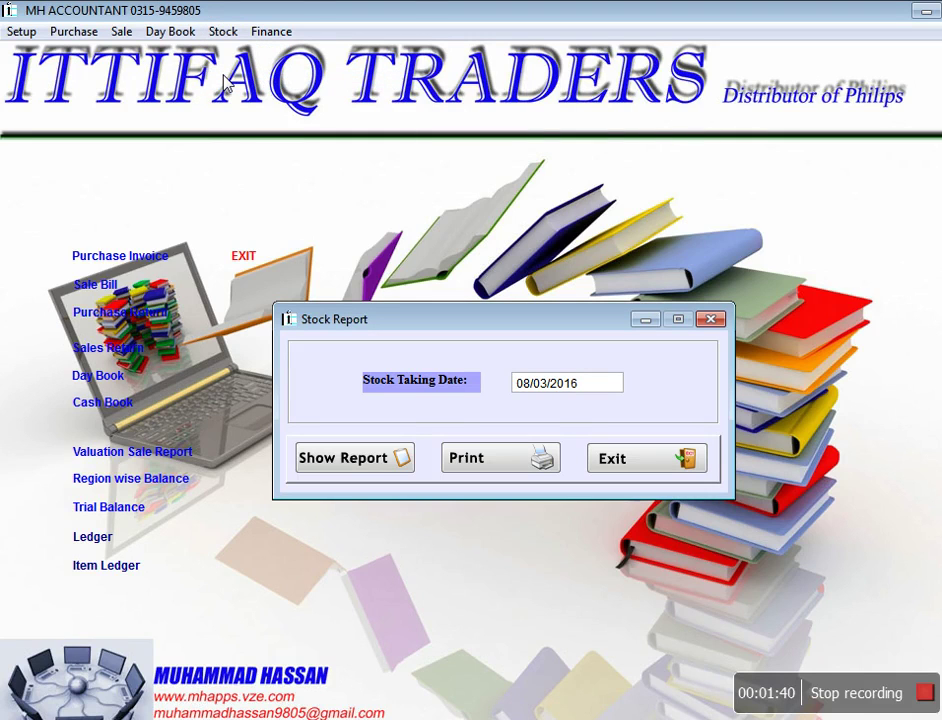
pyautogui.press('Return')
pyautogui.press('Return')
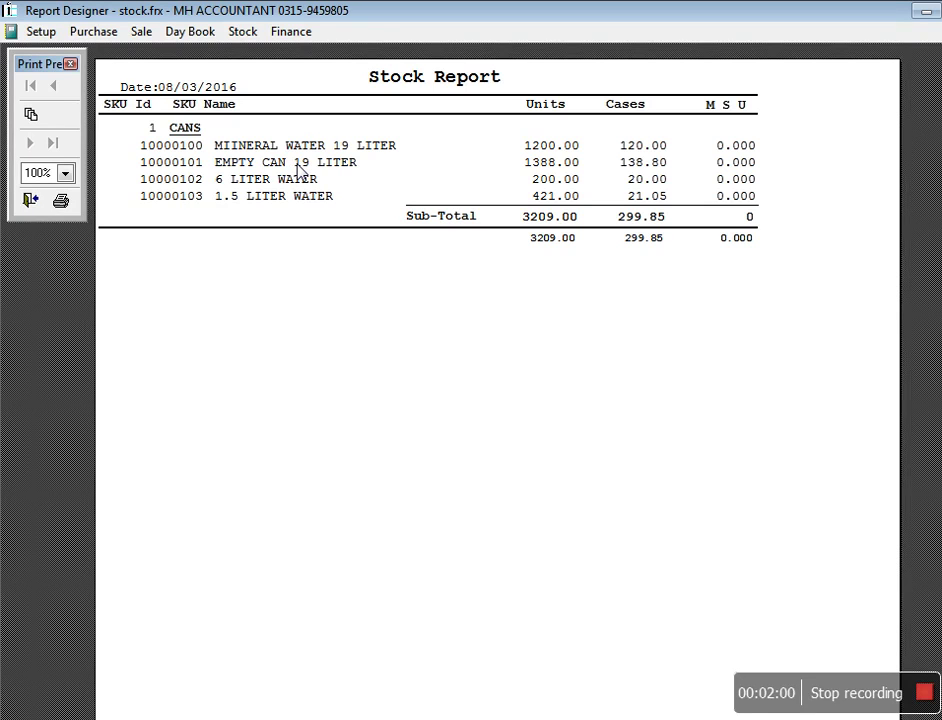
pyautogui.press('Escape')
pyautogui.press('Tab')
pyautogui.press('Tab')
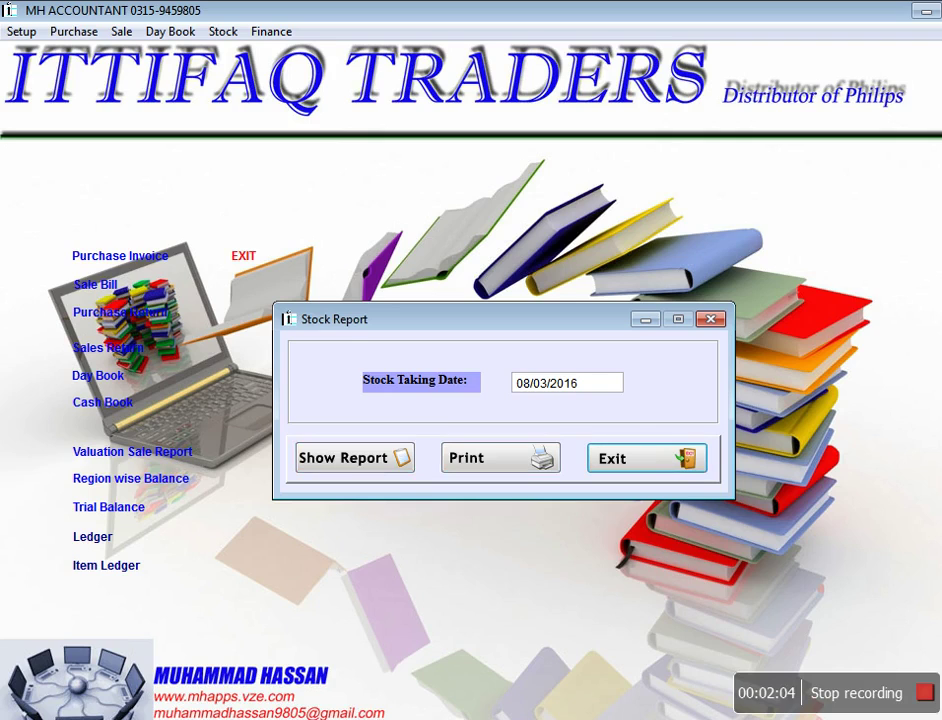
pyautogui.press('Return')
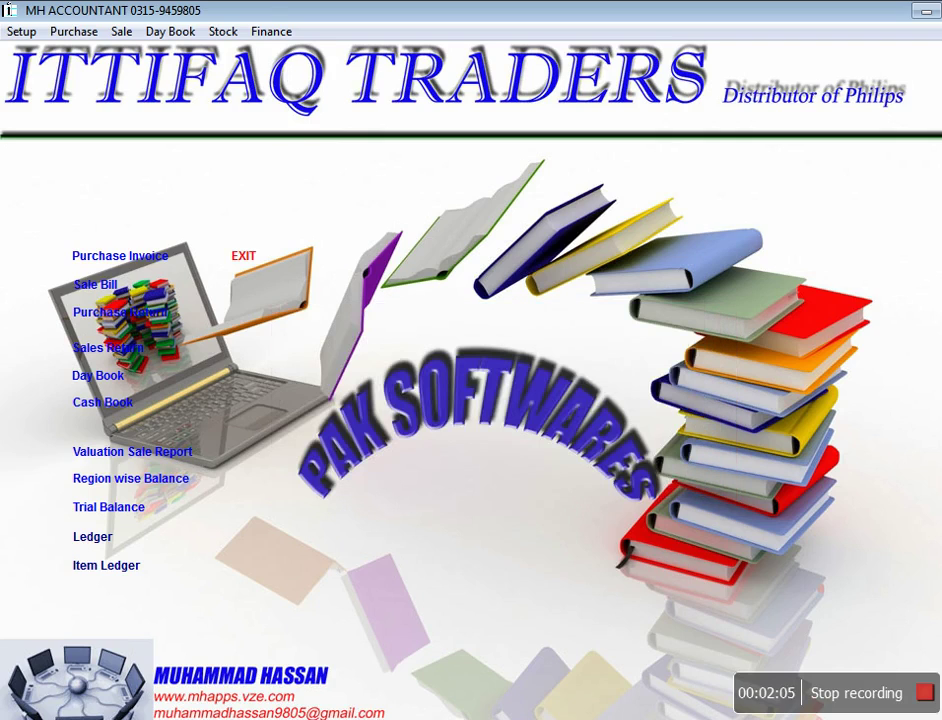
# Step: Preview the SKU-wise gross profit statement up to 08/03/2016 and close it
pyautogui.click(268, 31)
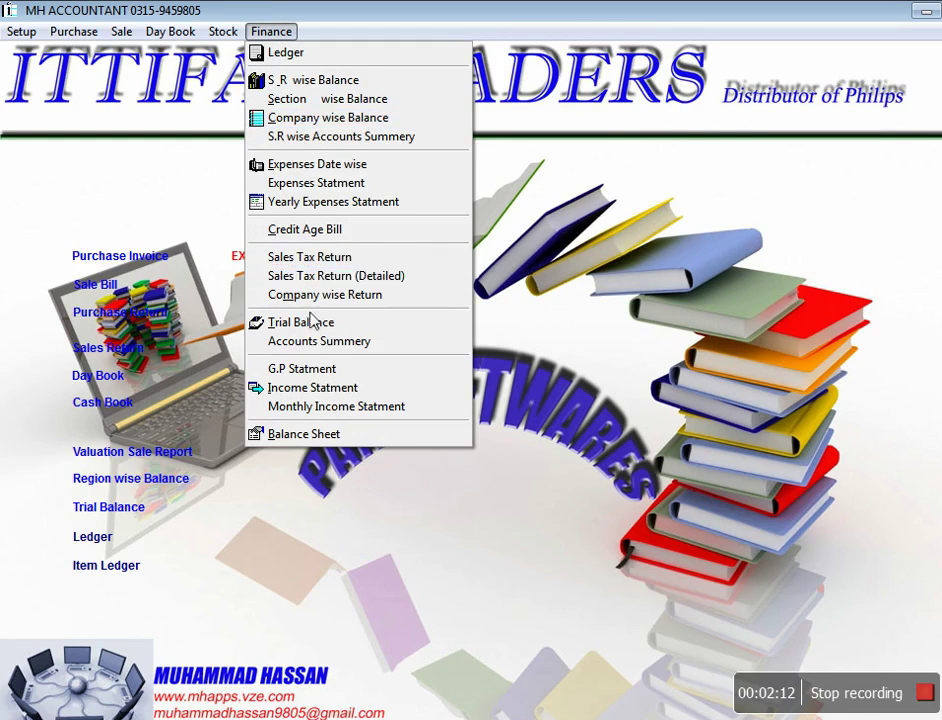
pyautogui.click(316, 372)
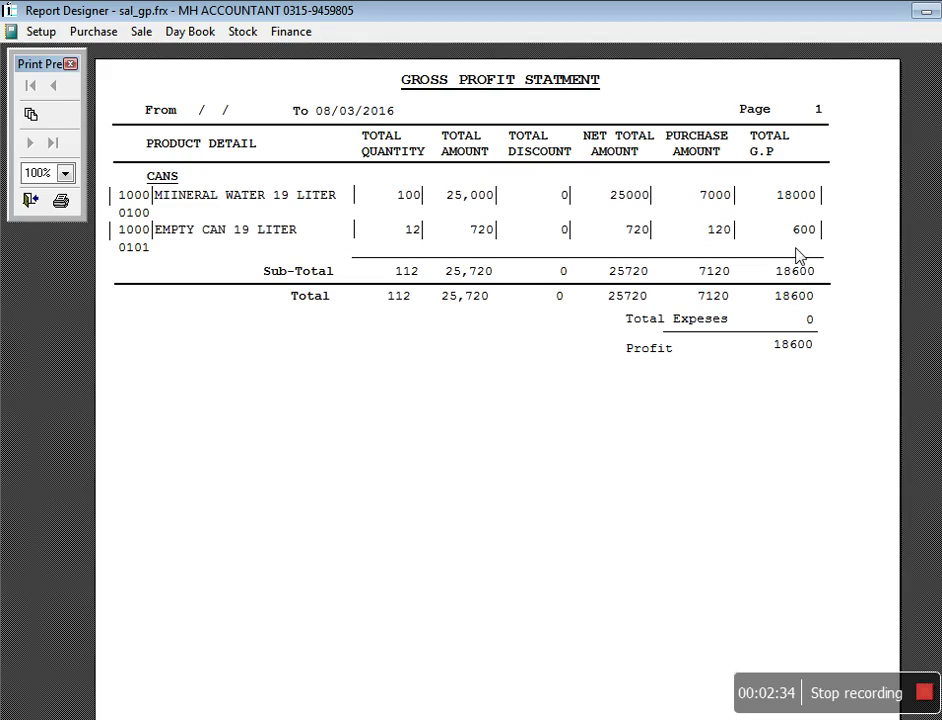
pyautogui.press('Escape')
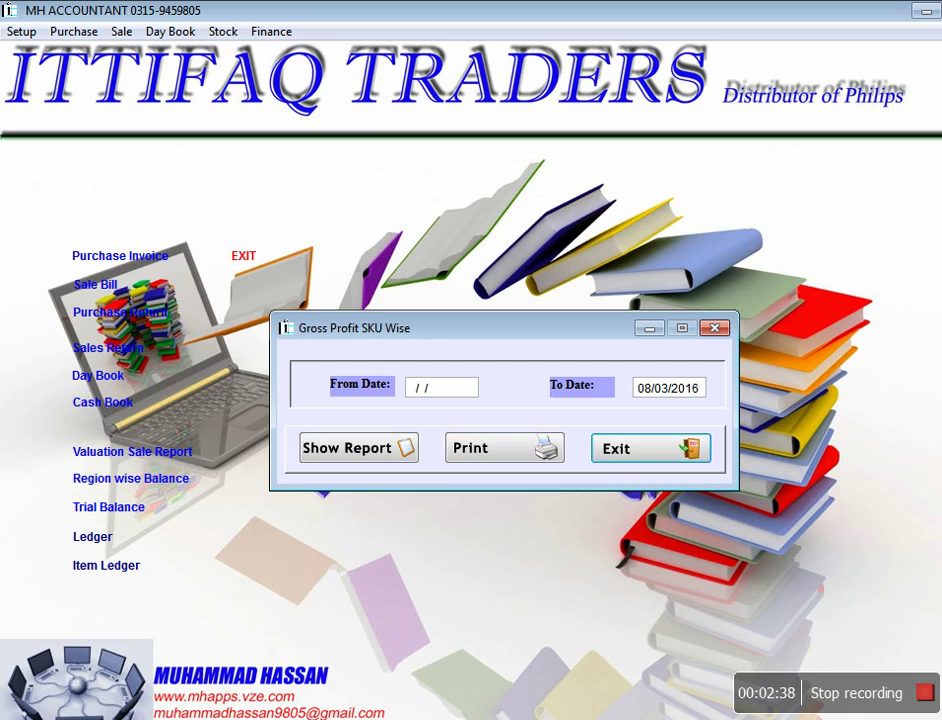
pyautogui.press('Escape')
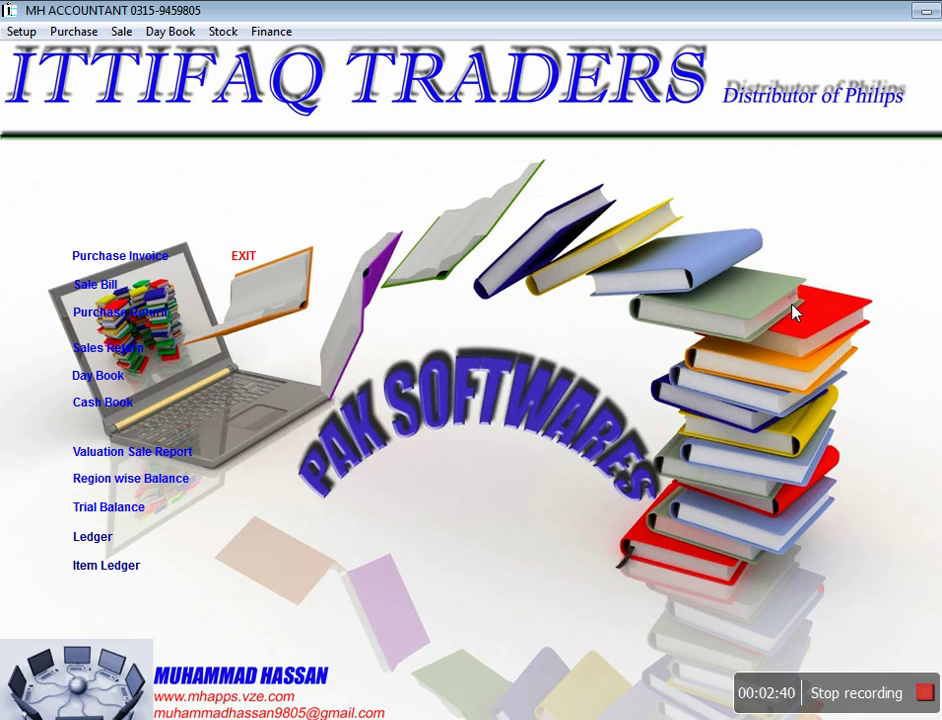
# Step: Start a new sale bill for company 1 with bill number 3, dated 08/03/2016
pyautogui.hotkey('alt', 's')
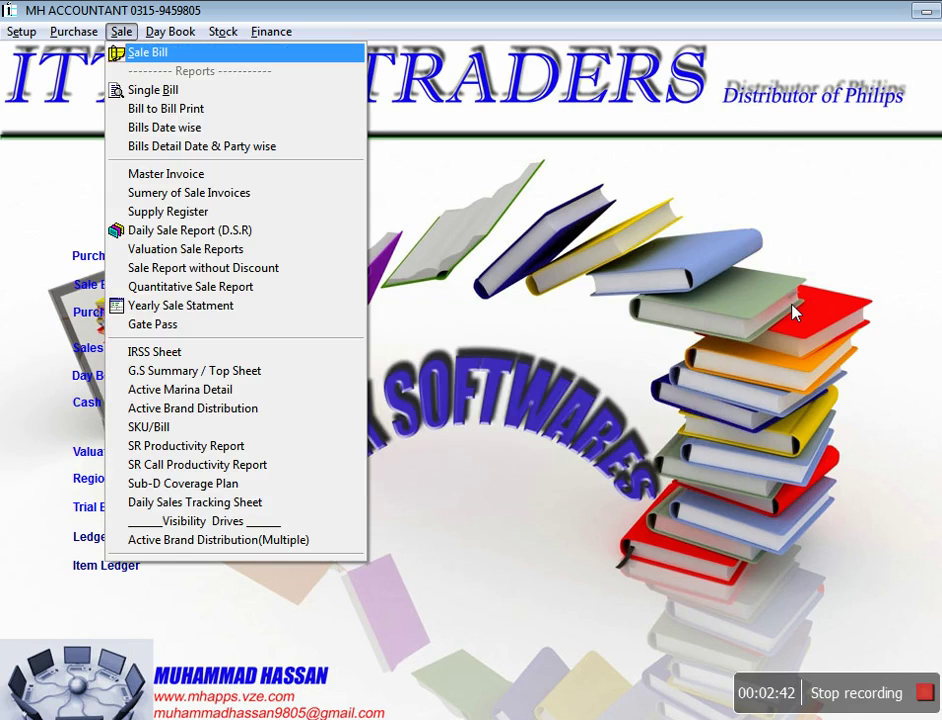
pyautogui.press('Return')
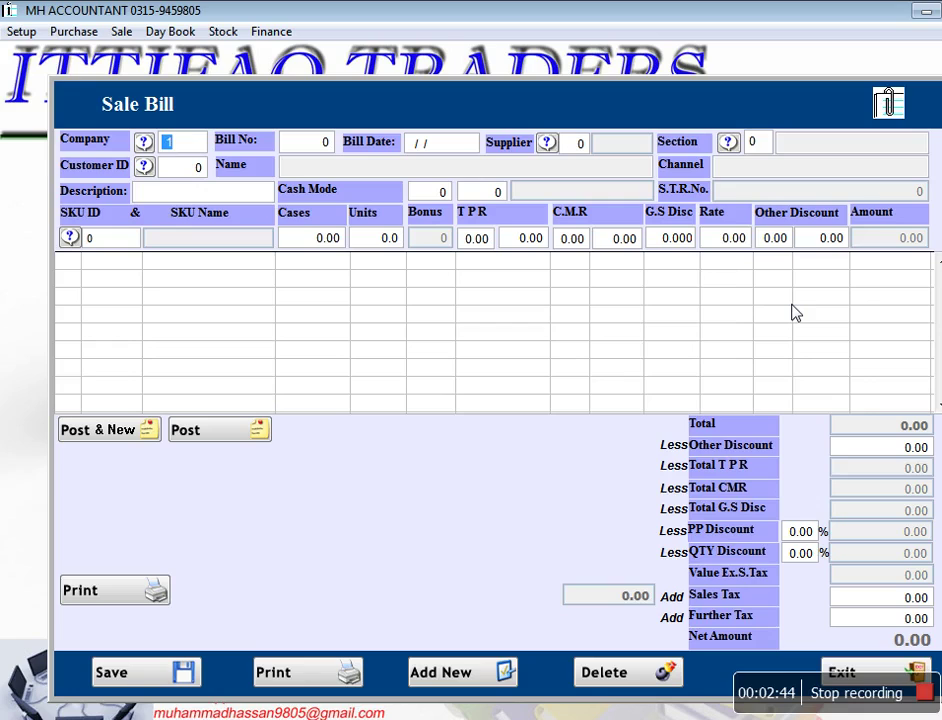
pyautogui.press('Return')
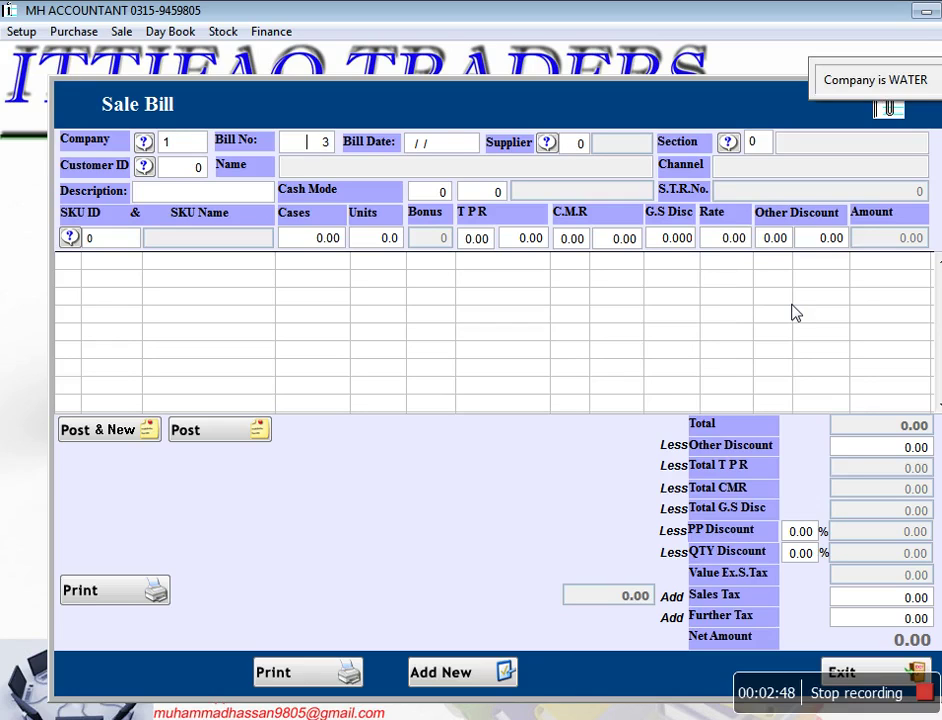
pyautogui.press('Return')
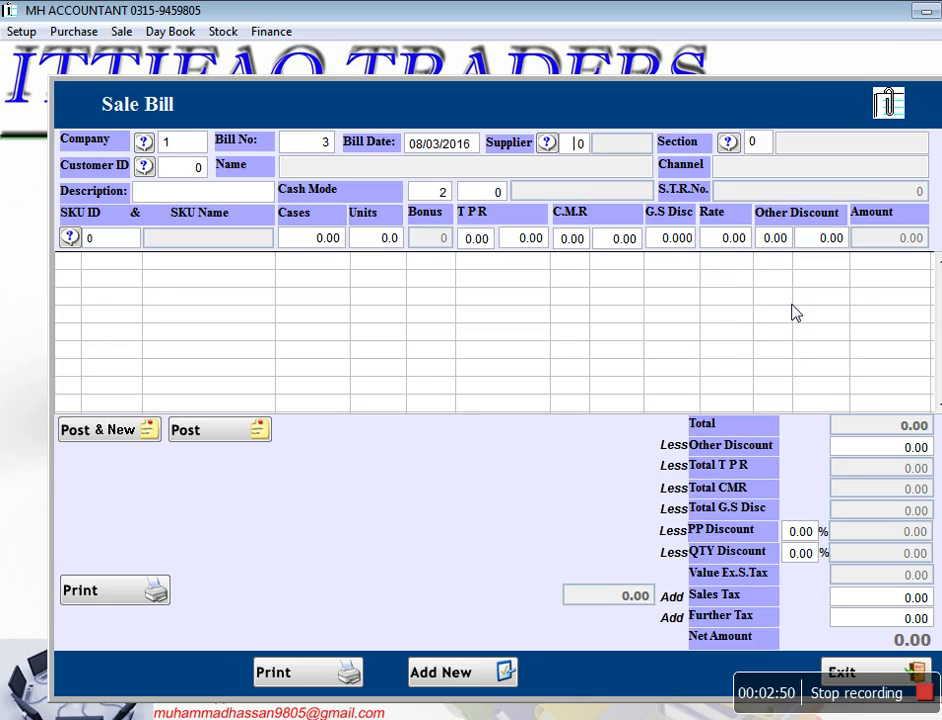
# Step: Assign supplier 2 and the MULTAN ROAD section to the sale bill
pyautogui.press('Return')
pyautogui.click(548, 143)
pyautogui.press('Down')
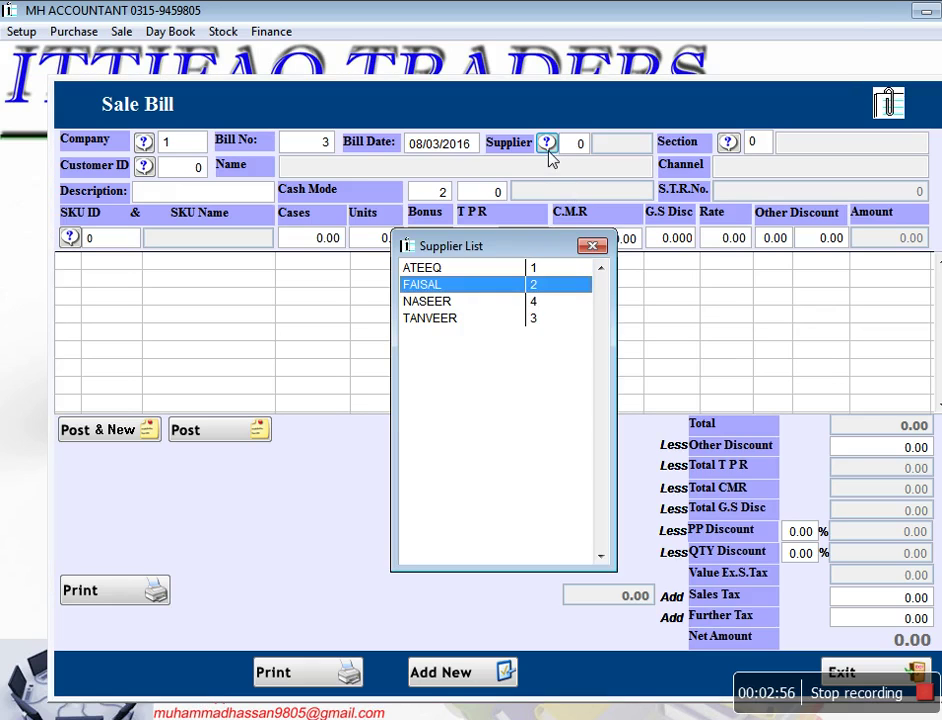
pyautogui.press('Return')
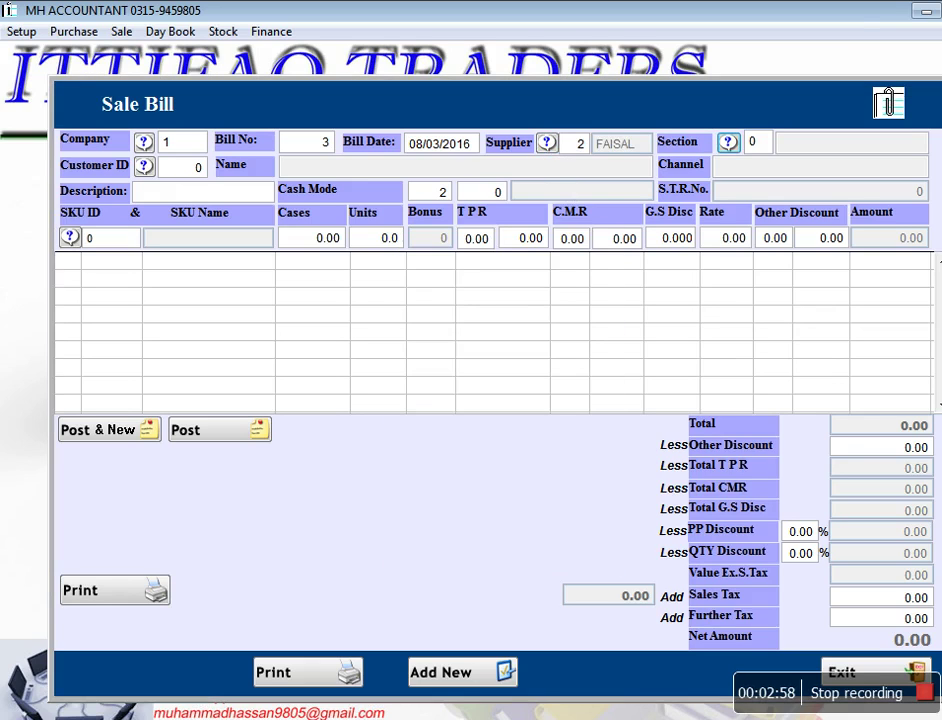
pyautogui.press('Return')
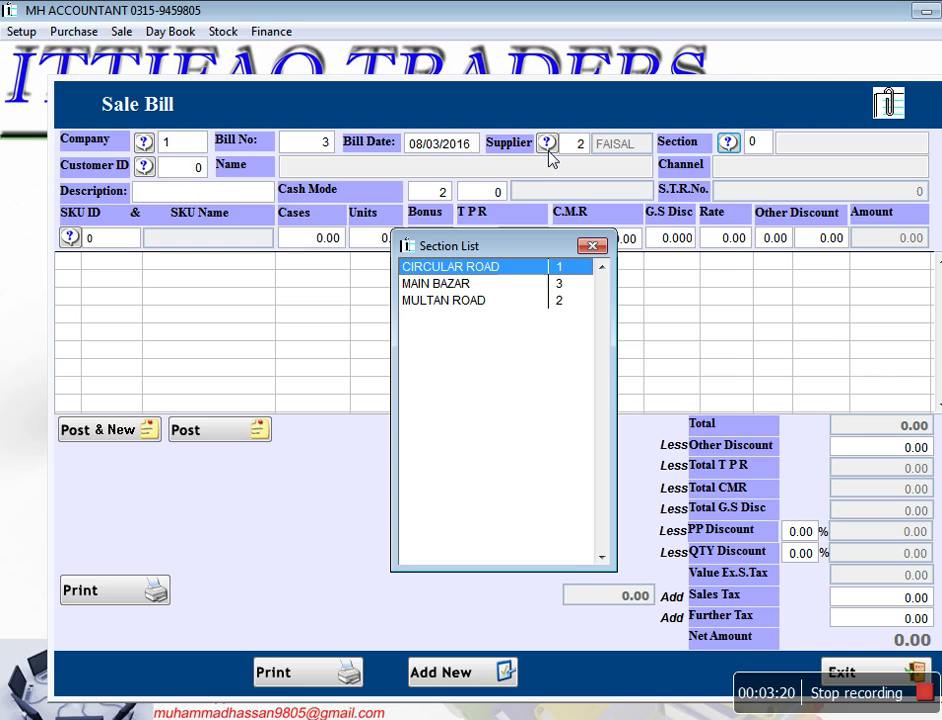
pyautogui.press('Down')
pyautogui.press('Down')
pyautogui.press('Return')
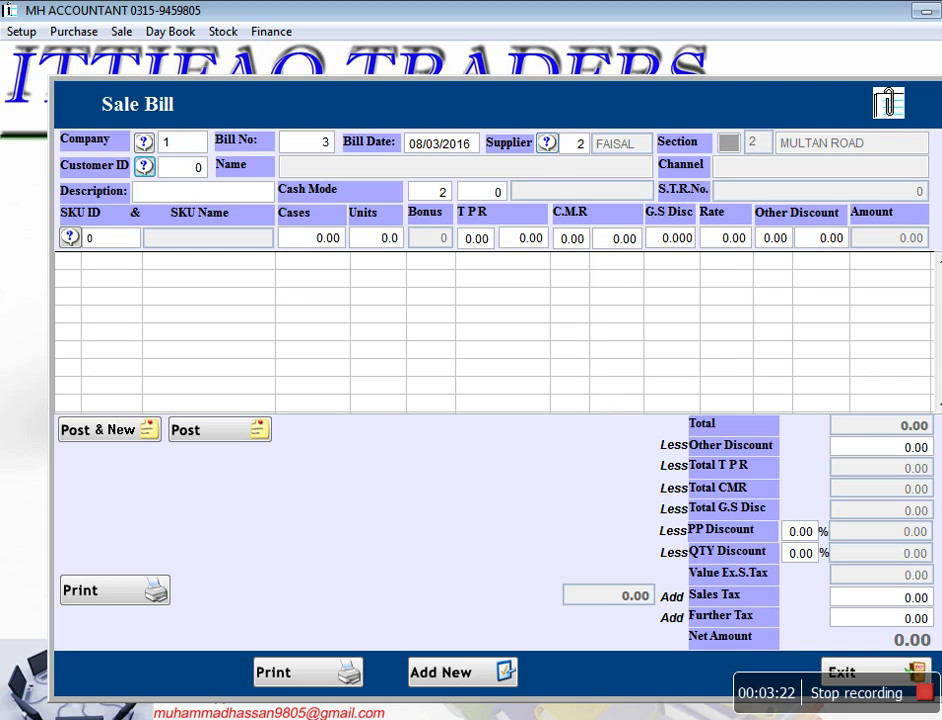
# Step: Select the first customer in the Multan Road customer list for the bill
pyautogui.click(547, 145)
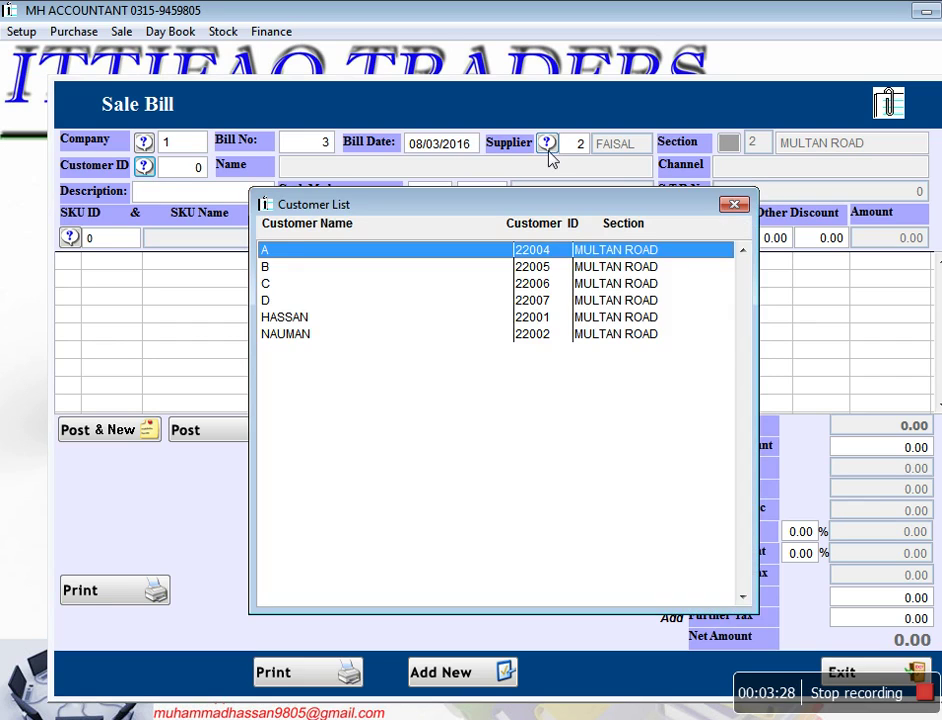
pyautogui.press('Return')
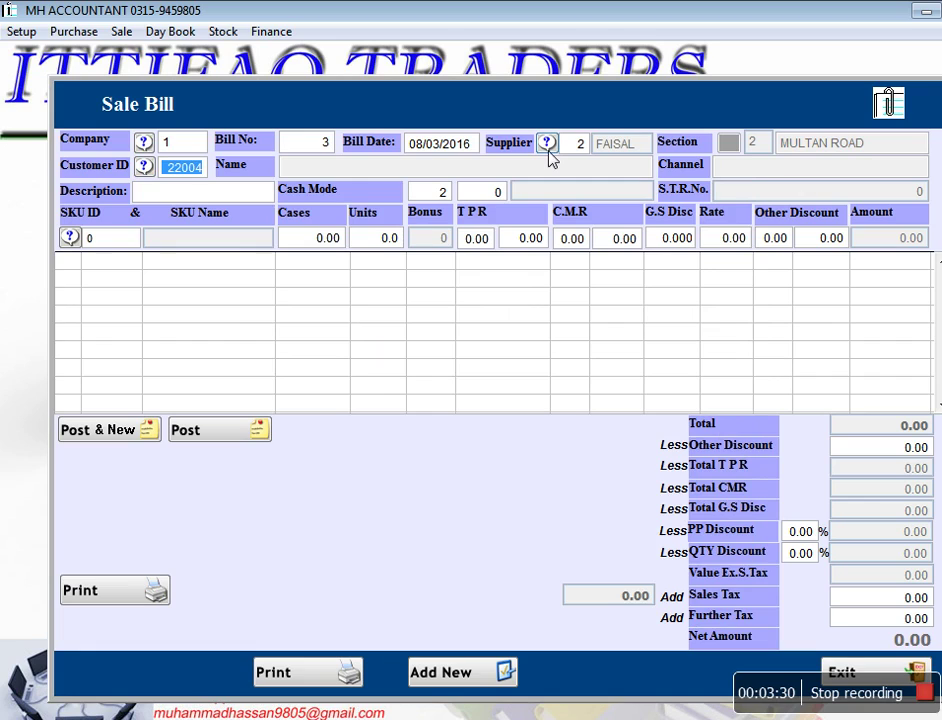
pyautogui.press('Return')
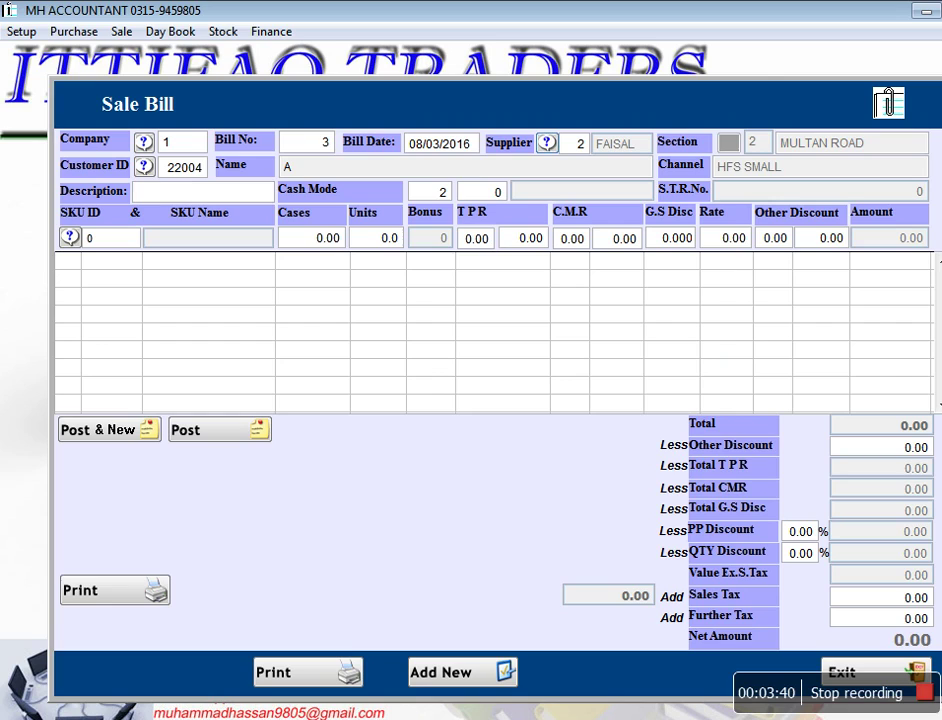
# Step: Try payment mode 1 (cash bill) with its default account, and set the mode to 2 for a credit bill
pyautogui.press('Return')
pyautogui.write('1')
pyautogui.press('Return')
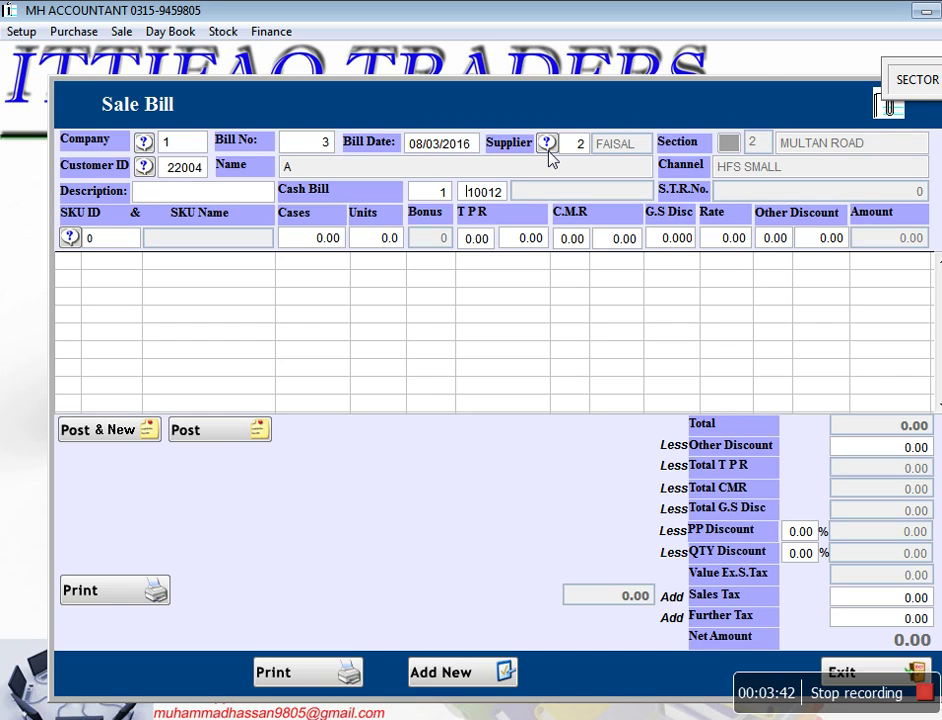
pyautogui.press('Return')
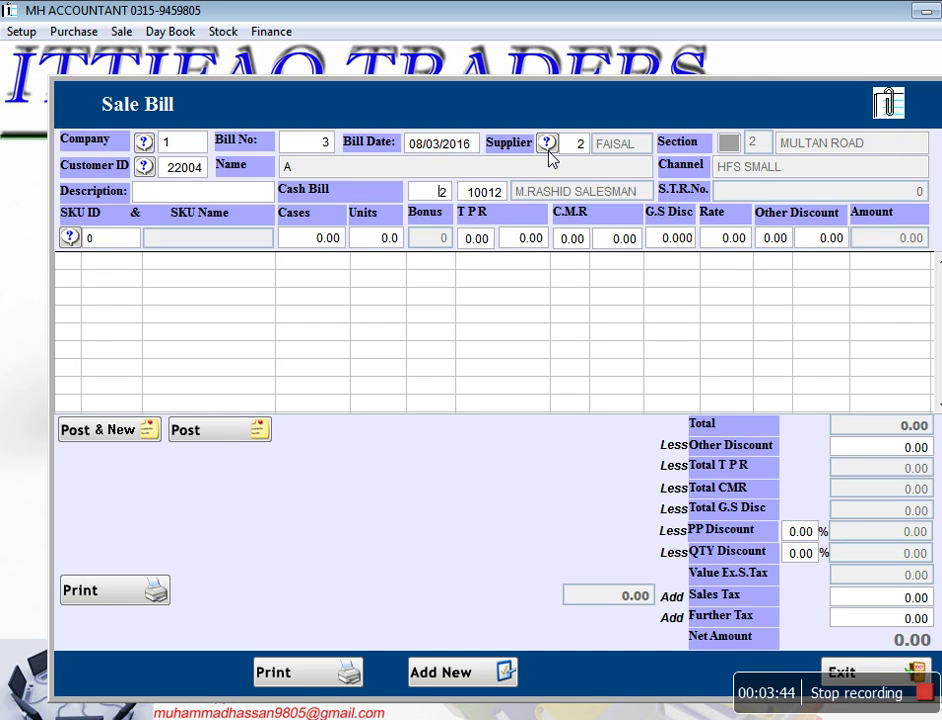
pyautogui.press('Return')
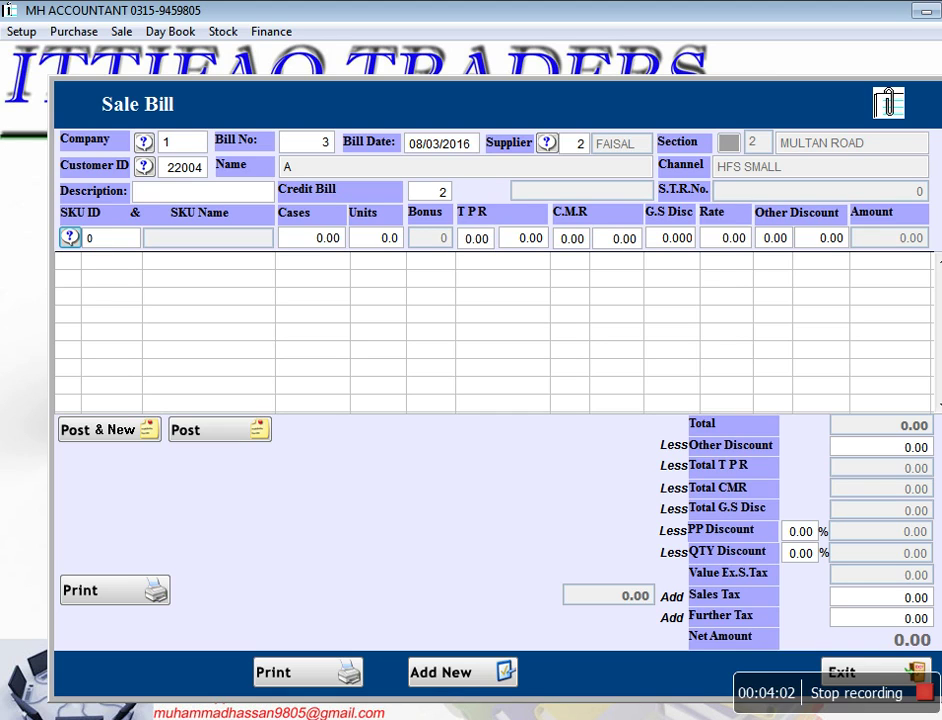
# Step: Look through the SKU stock list and enter SKU 10000100, the 19 liter mineral water, as the bill's item
pyautogui.press('F1')
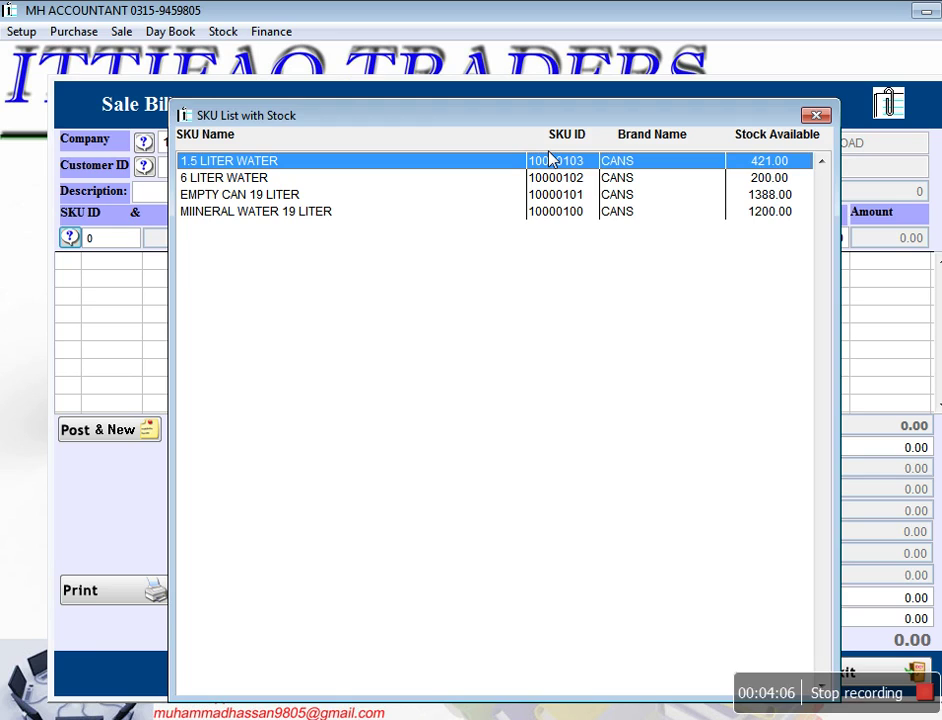
pyautogui.press('Down')
pyautogui.press('Down')
pyautogui.press('Down')
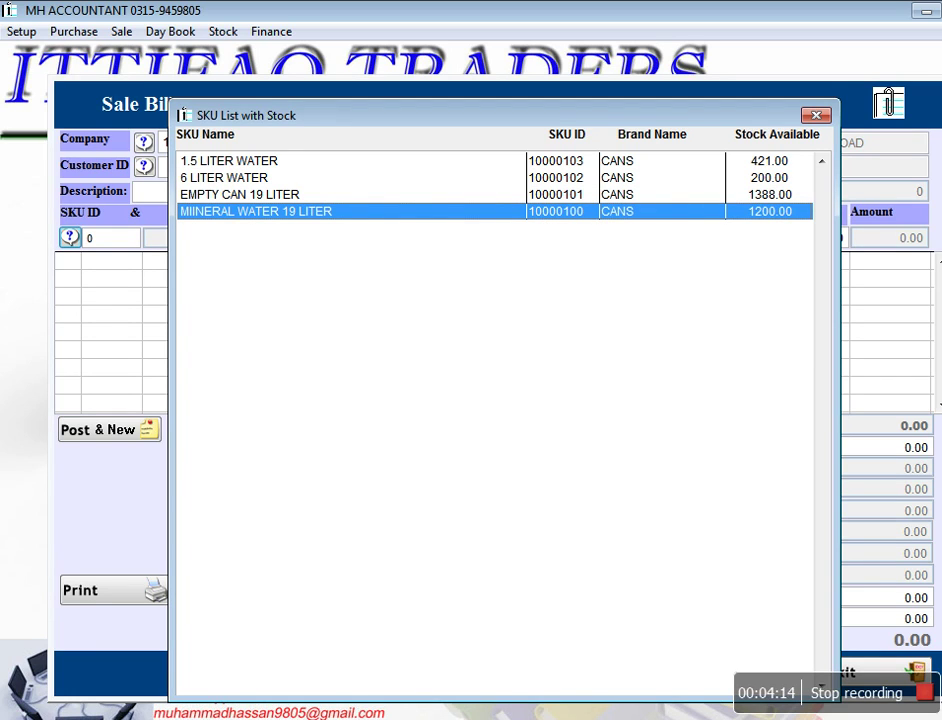
pyautogui.click(352, 161)
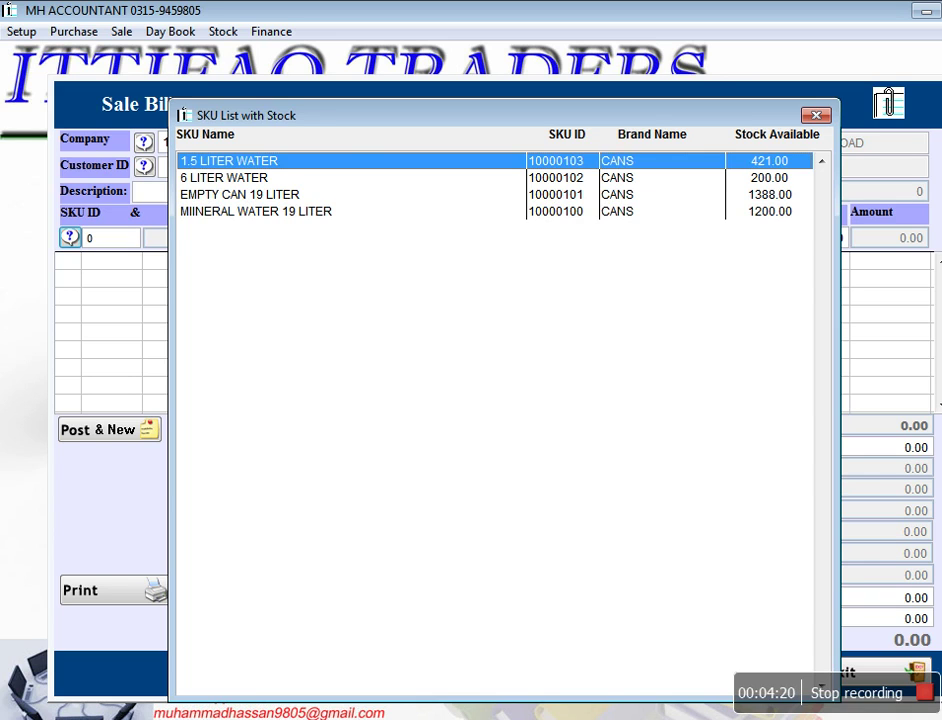
pyautogui.press('Return')
pyautogui.write('1')
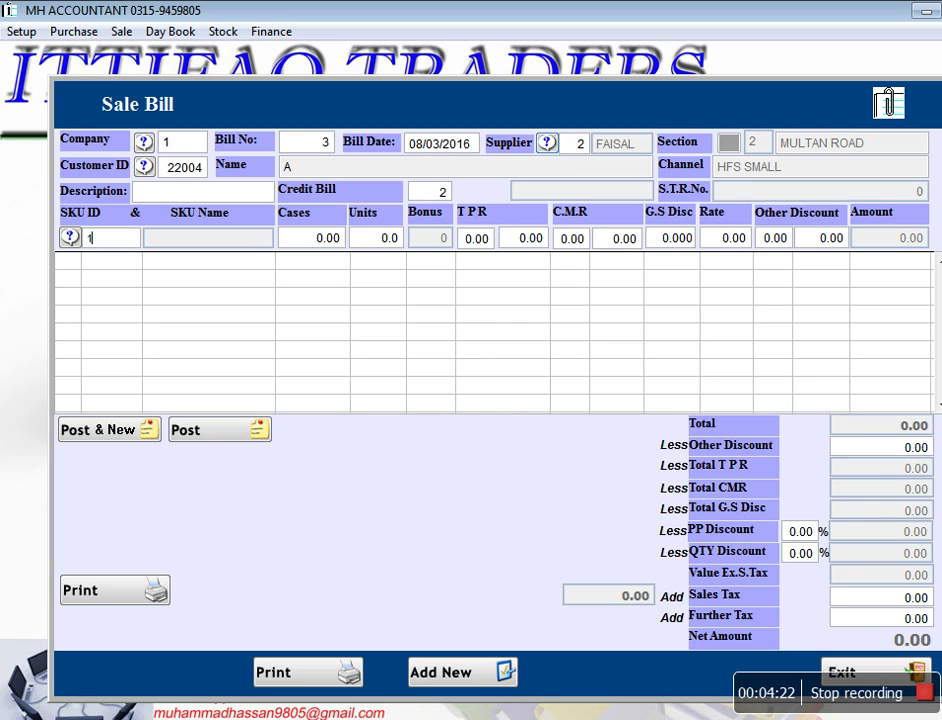
pyautogui.write('0000100')
pyautogui.press('Return')
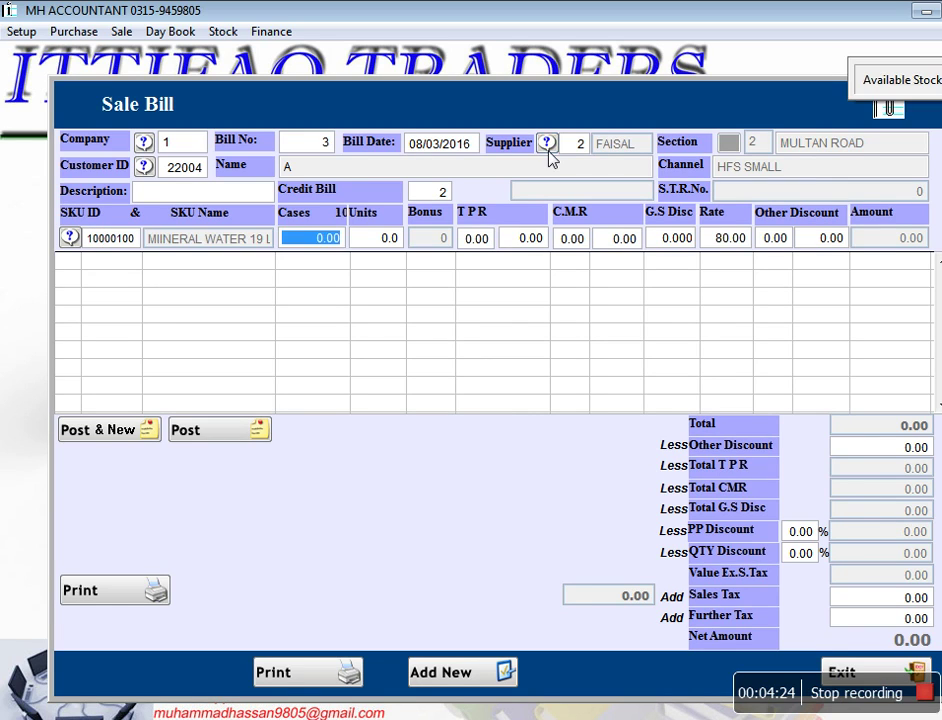
# Step: Set the mineral water quantity to 1 case, accepting the calculated units and leaving TPR at zero
pyautogui.write('1.')
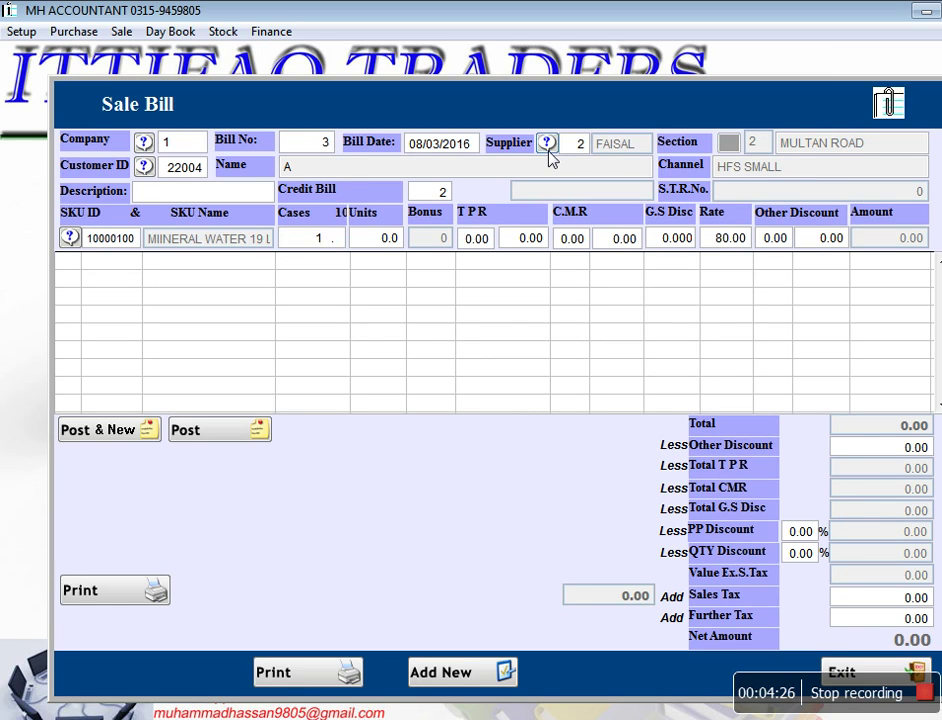
pyautogui.press('Return')
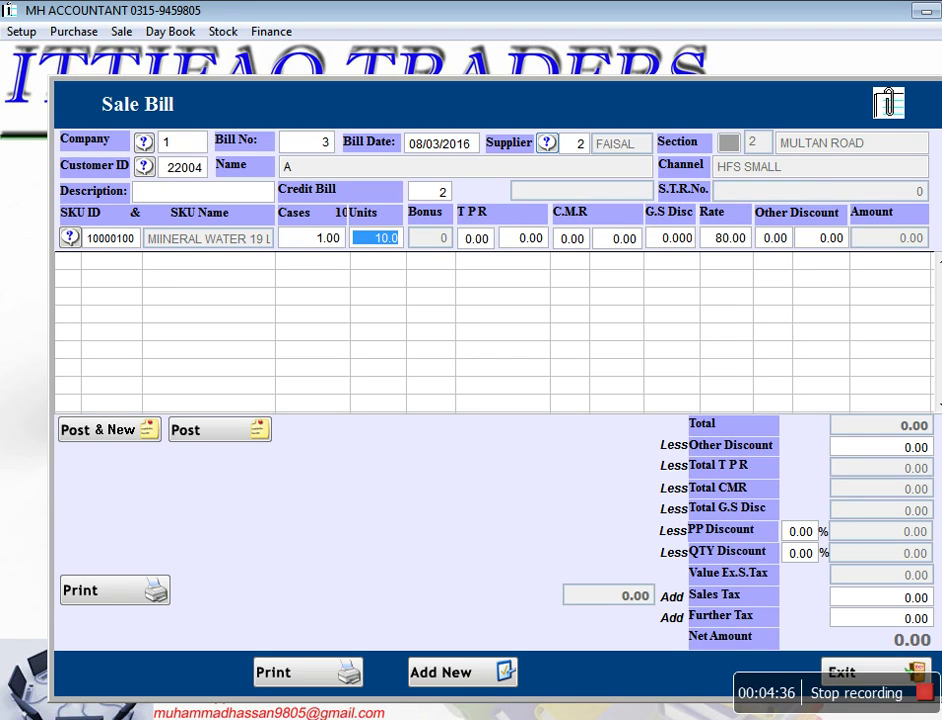
pyautogui.press('Return')
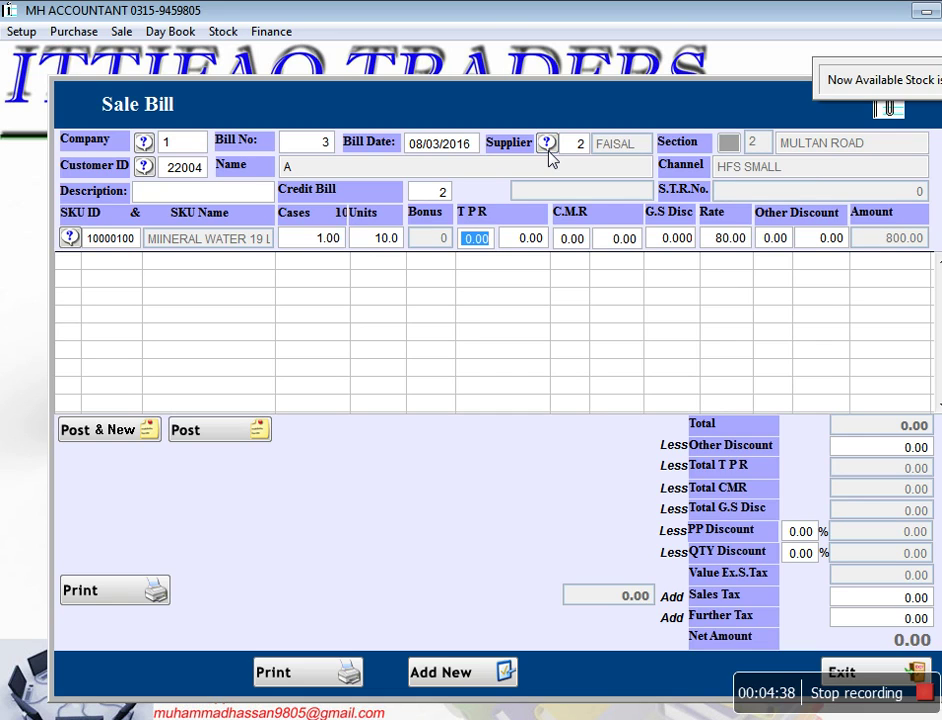
pyautogui.press('Return')
pyautogui.press('Return')
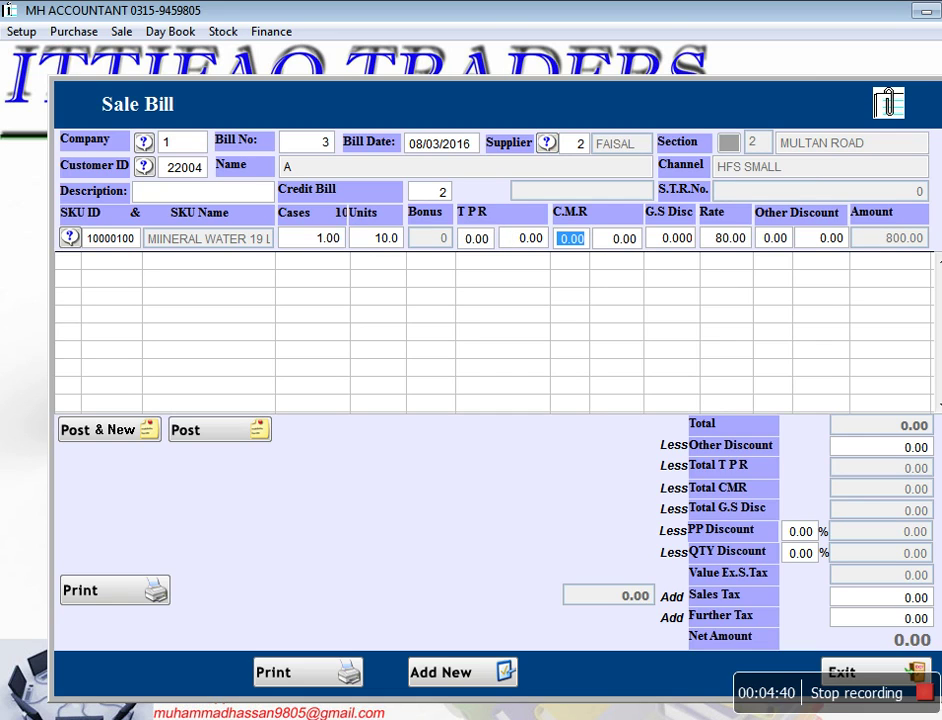
# Step: Try a C.M.R discount of 2% on the mineral water line and set it back to zero
pyautogui.click(513, 237)
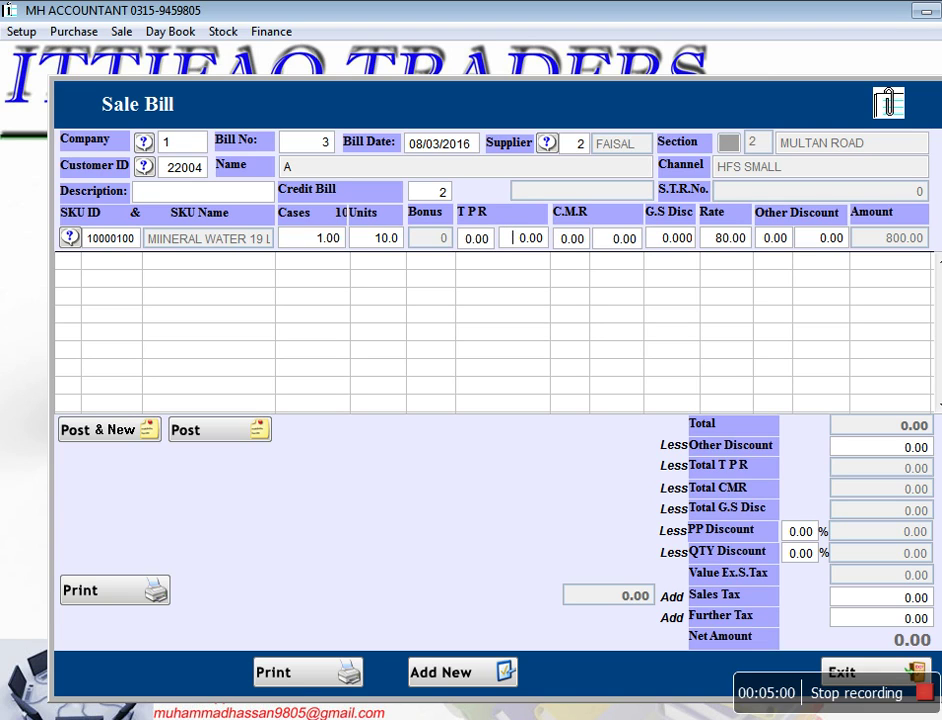
pyautogui.click(466, 238)
pyautogui.click(376, 238)
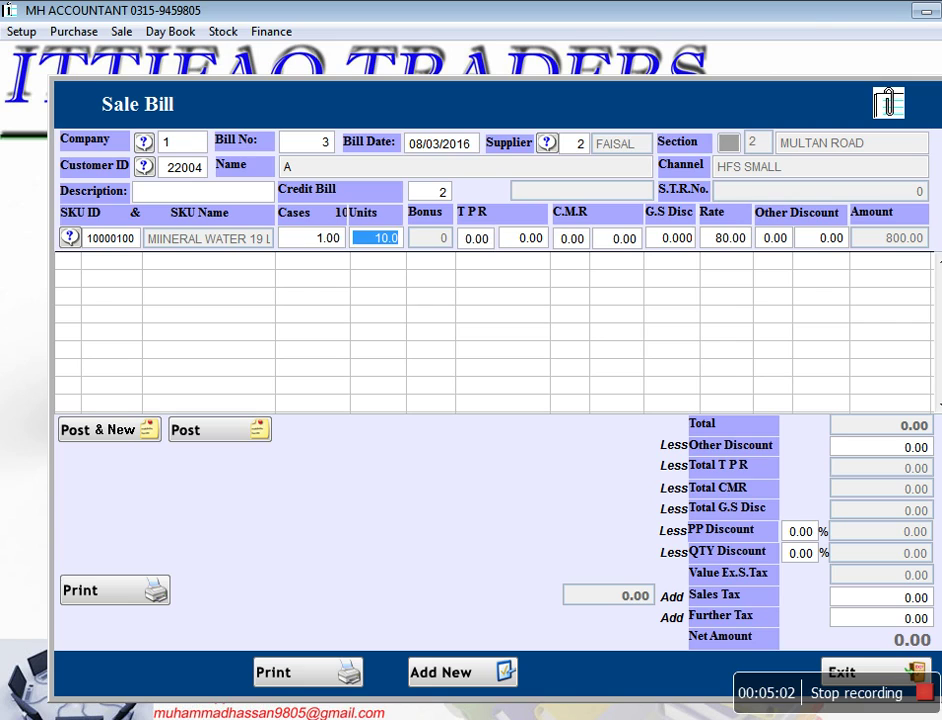
pyautogui.press('Tab')
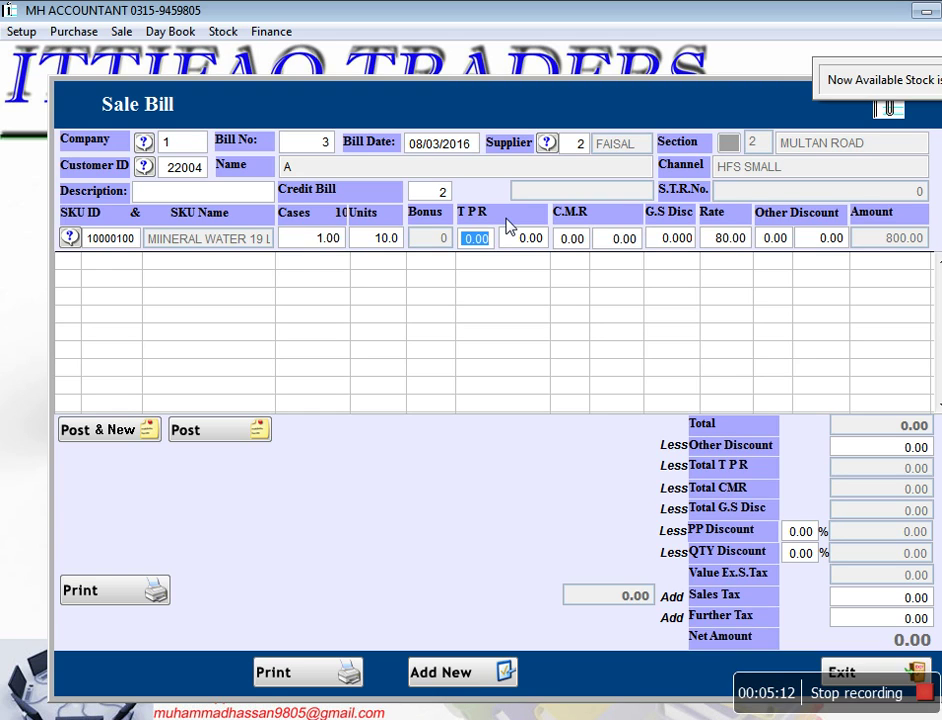
pyautogui.press('Return')
pyautogui.press('Return')
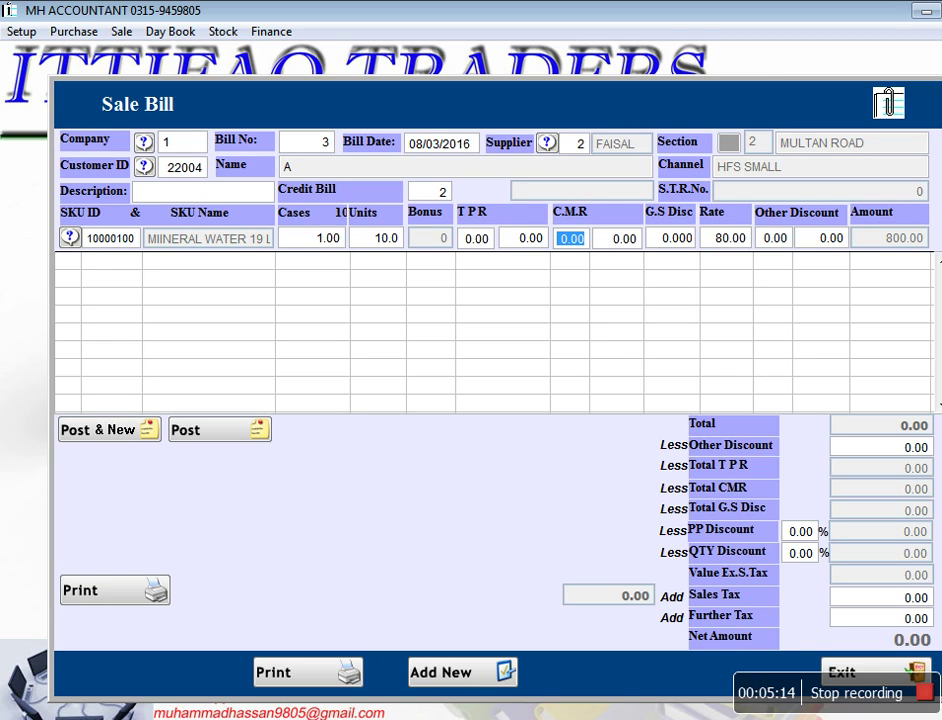
pyautogui.write('2.')
pyautogui.press('Return')
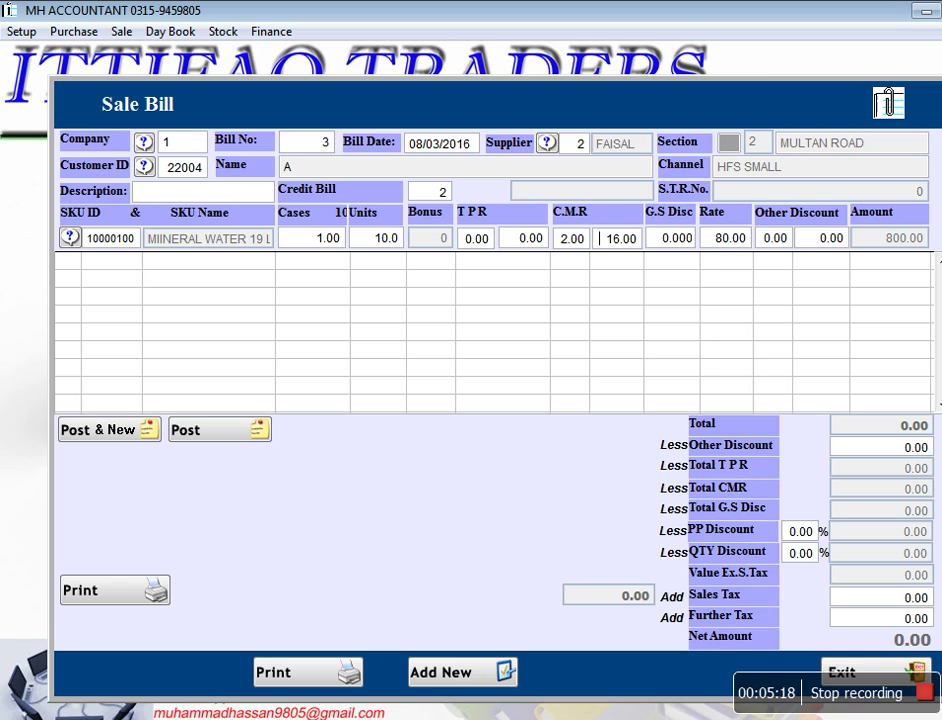
pyautogui.press('Left')
pyautogui.write('0')
# Step: Accept the mineral water line's default rate without any G.S or other discount, and post it to the bill
pyautogui.press('Return')
pyautogui.press('Return')
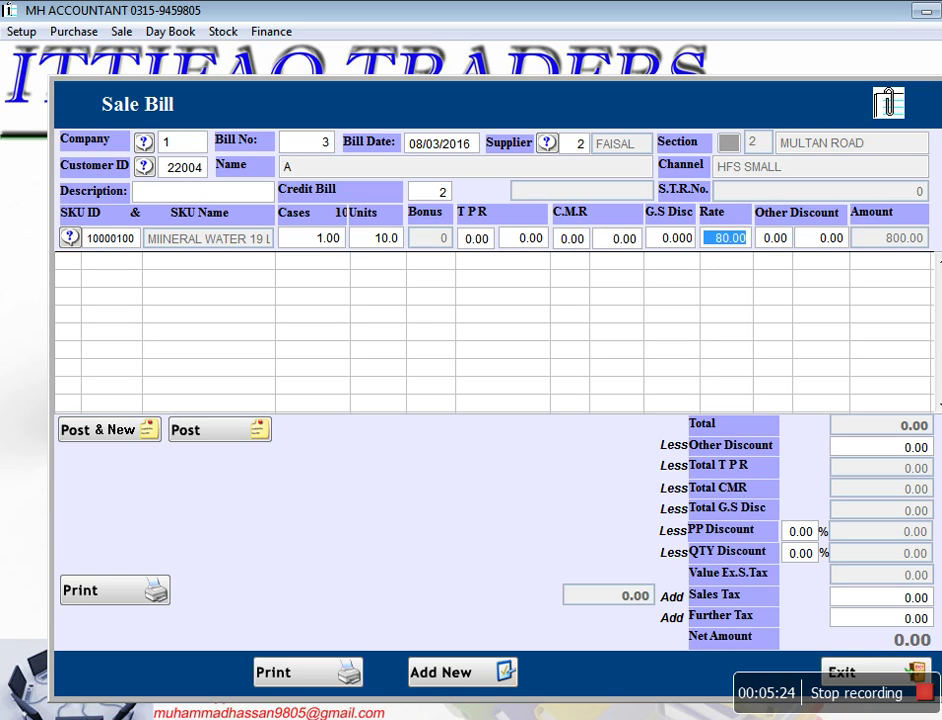
pyautogui.press('Return')
pyautogui.press('Return')
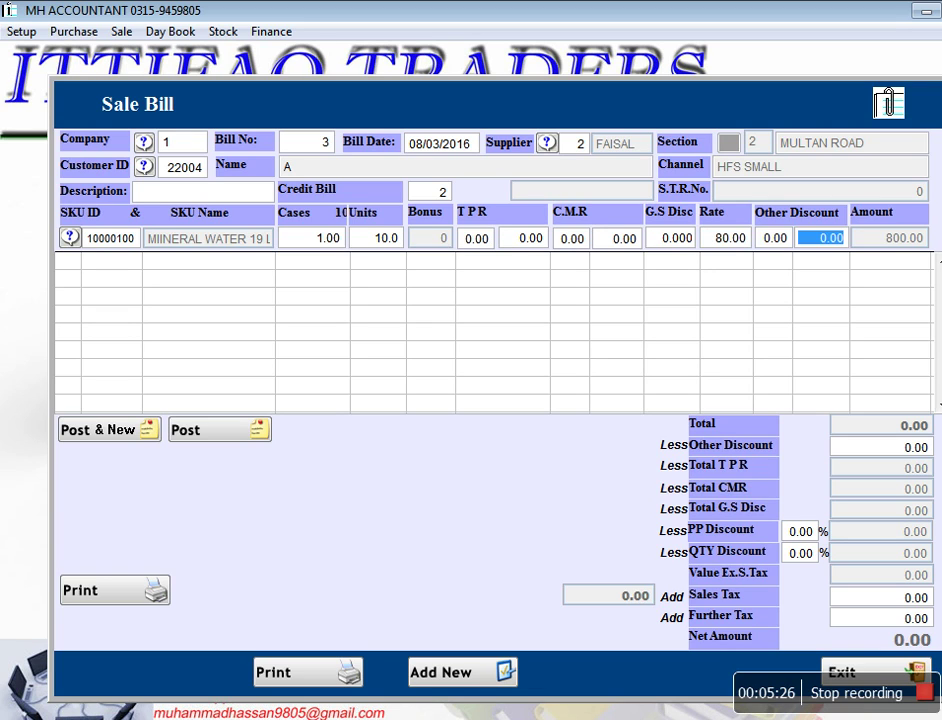
pyautogui.press('Return')
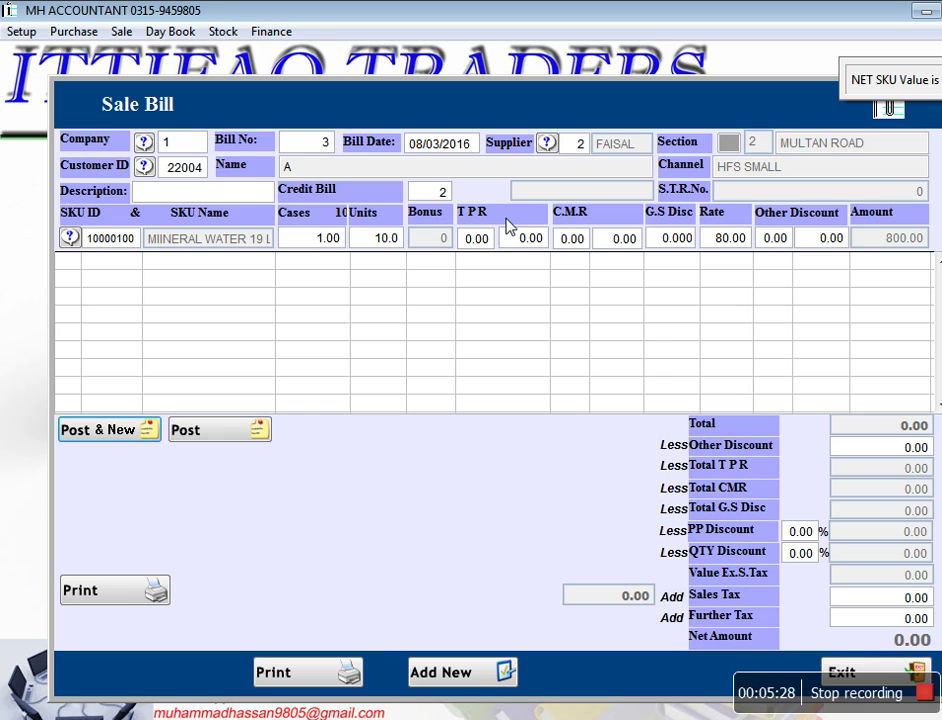
pyautogui.press('Return')
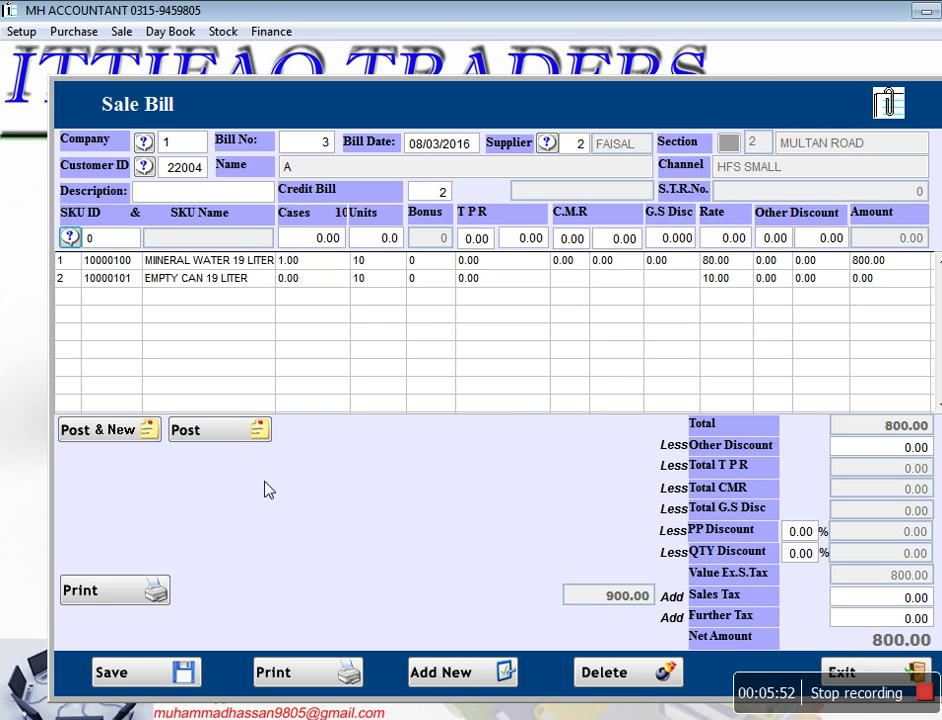
# Step: Choose 1.5 LITER WATER from the SKU stock list and set its quantity to 1 case, 20 units
pyautogui.click(64, 244)
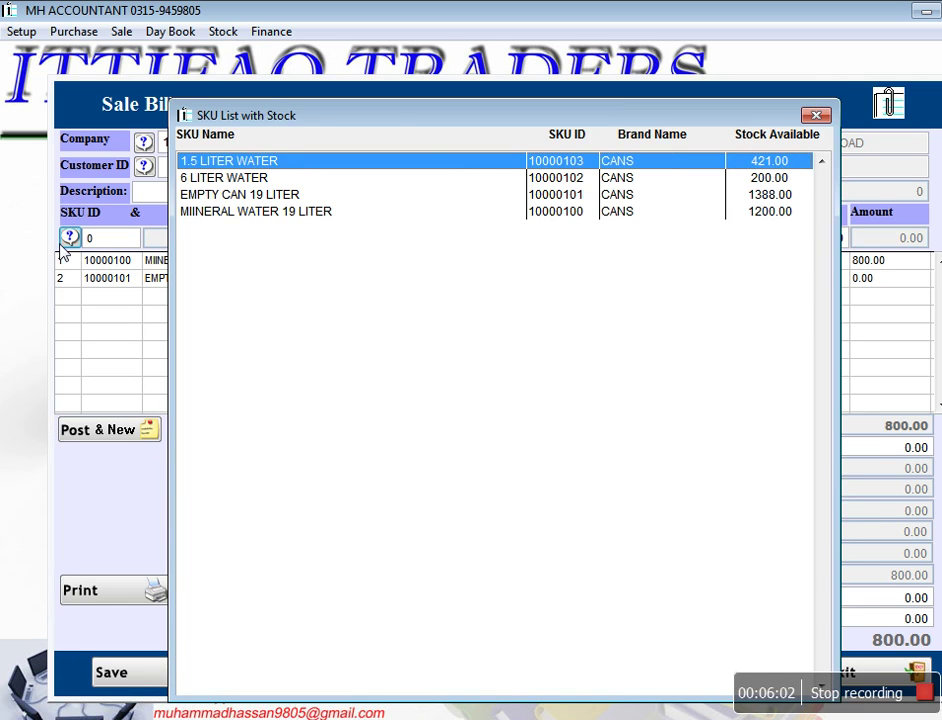
pyautogui.press('Return')
pyautogui.press('Return')
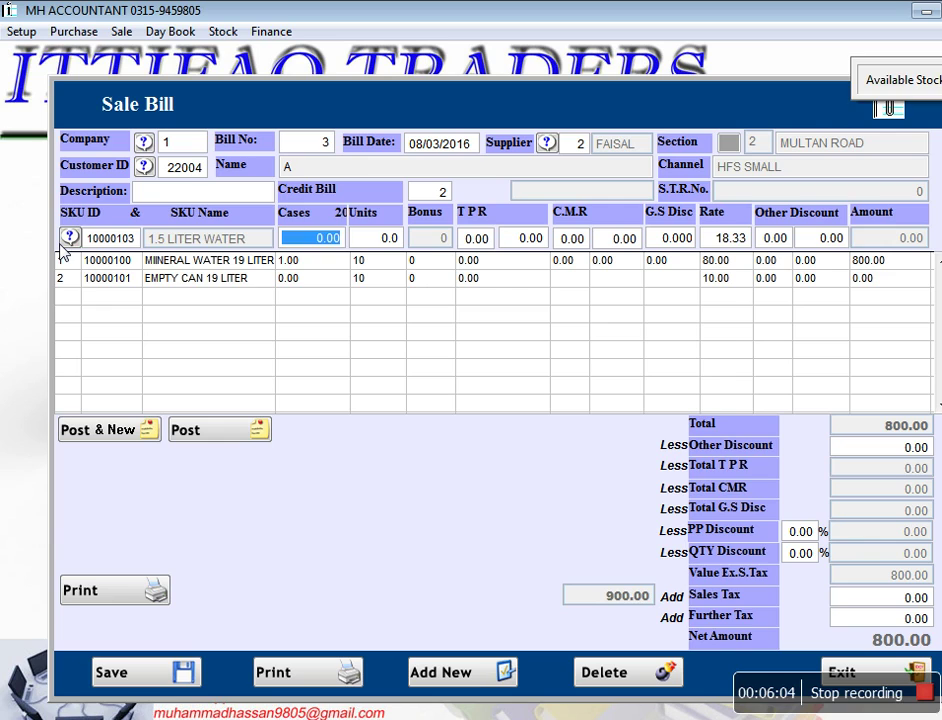
pyautogui.write('1')
pyautogui.press('Return')
pyautogui.write('20')
pyautogui.press('Return')
# Step: Accept the 1.5 liter water's default rate with all discounts at zero, and post the line to the bill
pyautogui.press('Return')
pyautogui.press('Return')
pyautogui.press('Return')
pyautogui.press('Return')
pyautogui.press('Return')
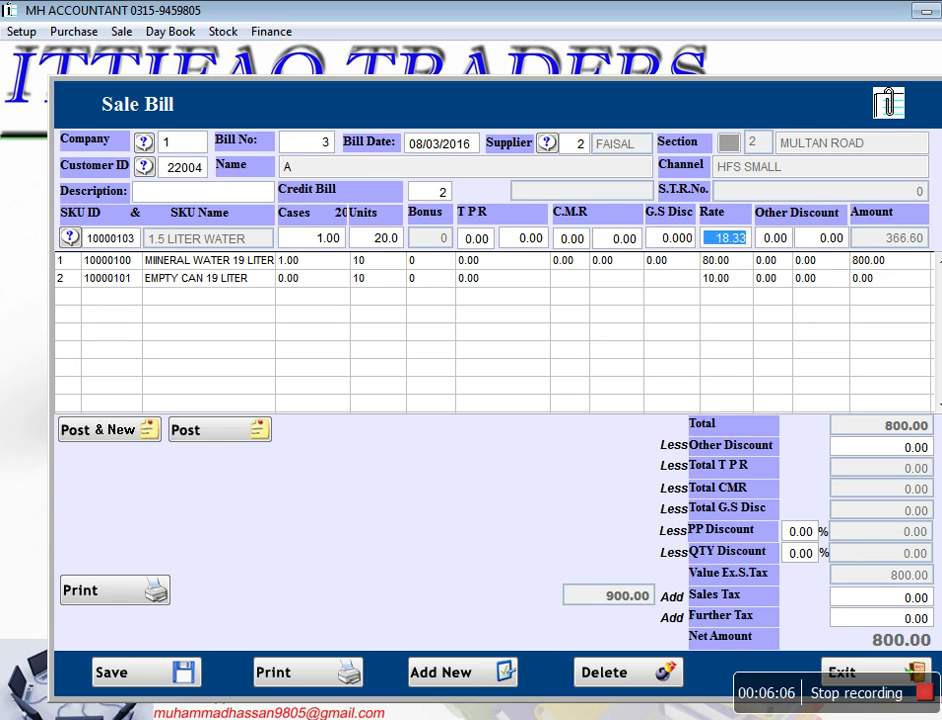
pyautogui.press('Return')
pyautogui.press('Return')
pyautogui.press('Return')
pyautogui.press('Return')
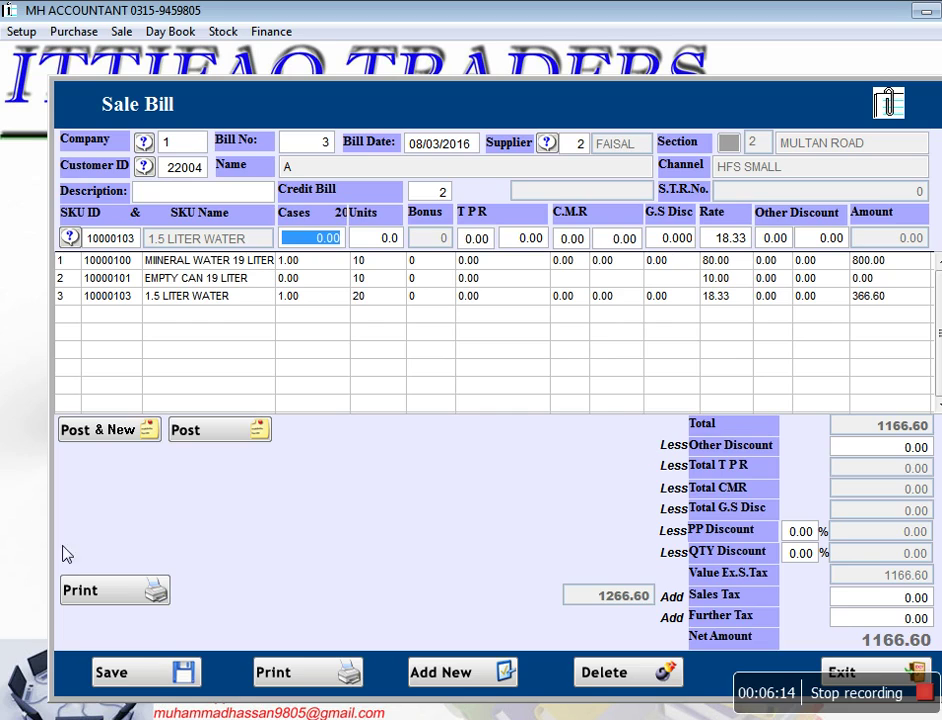
# Step: Save the credit bill, preview its printed sale invoice, and close the preview
pyautogui.click(157, 665)
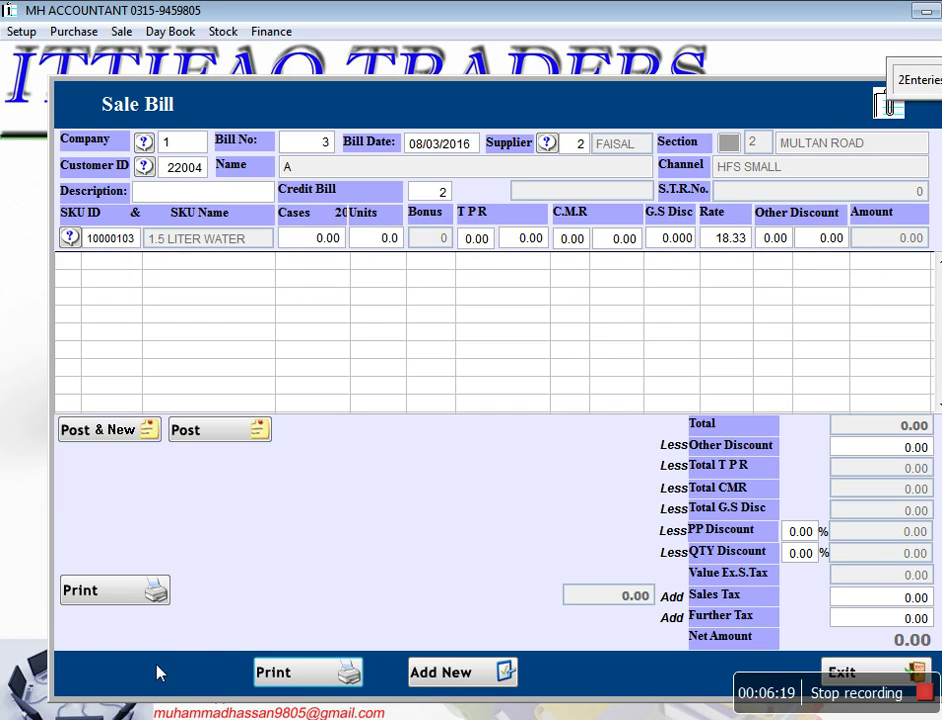
pyautogui.click(261, 671)
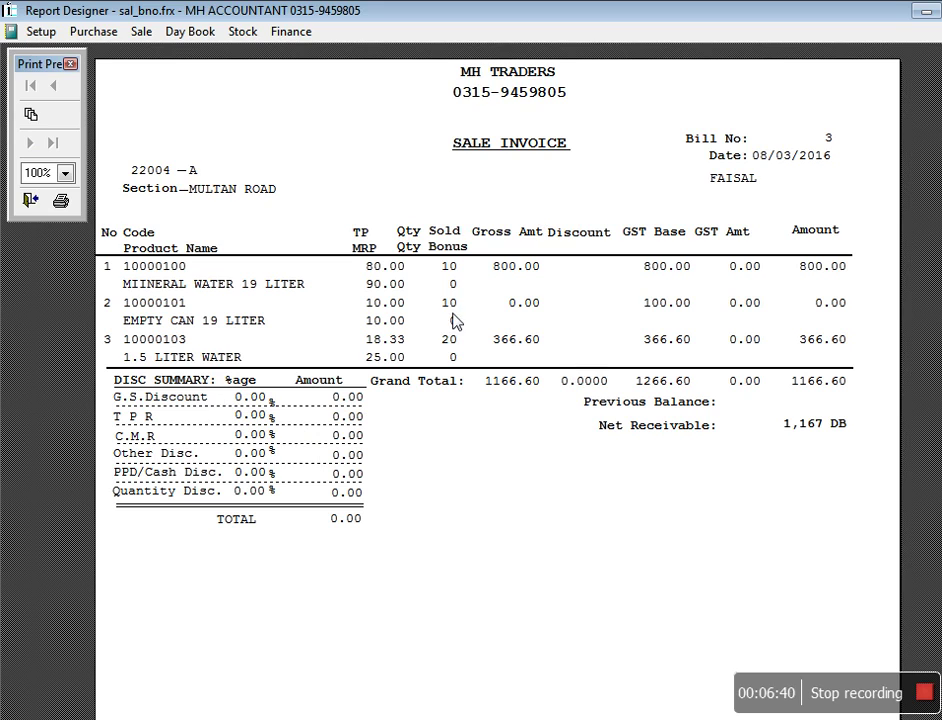
pyautogui.press('Escape')
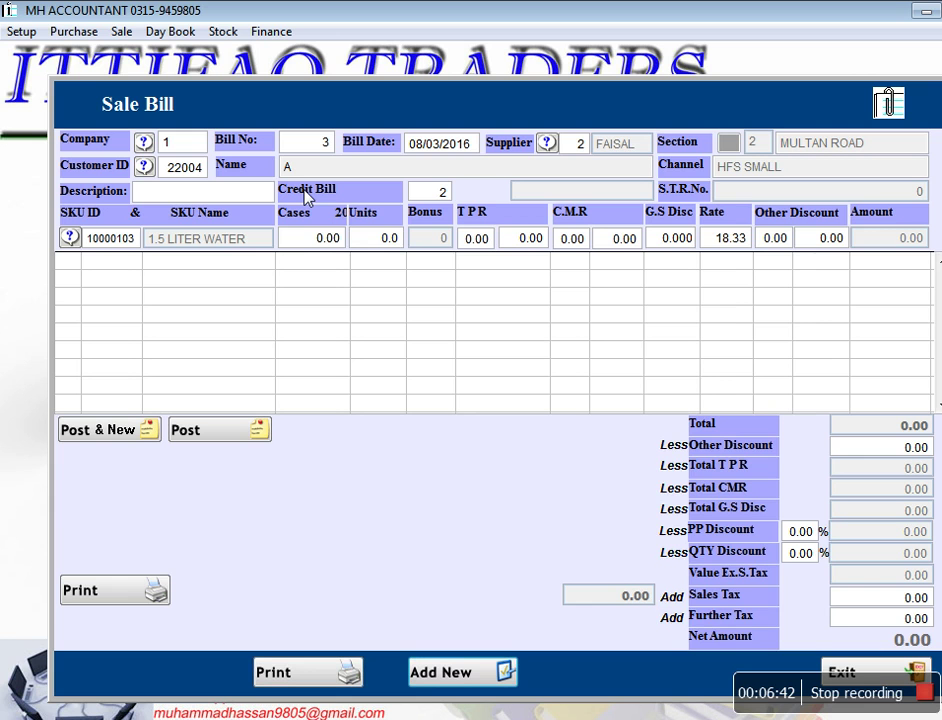
# Step: Start a new sale bill with the same supplier and select the second customer in the Multan Road list
pyautogui.press('Return')
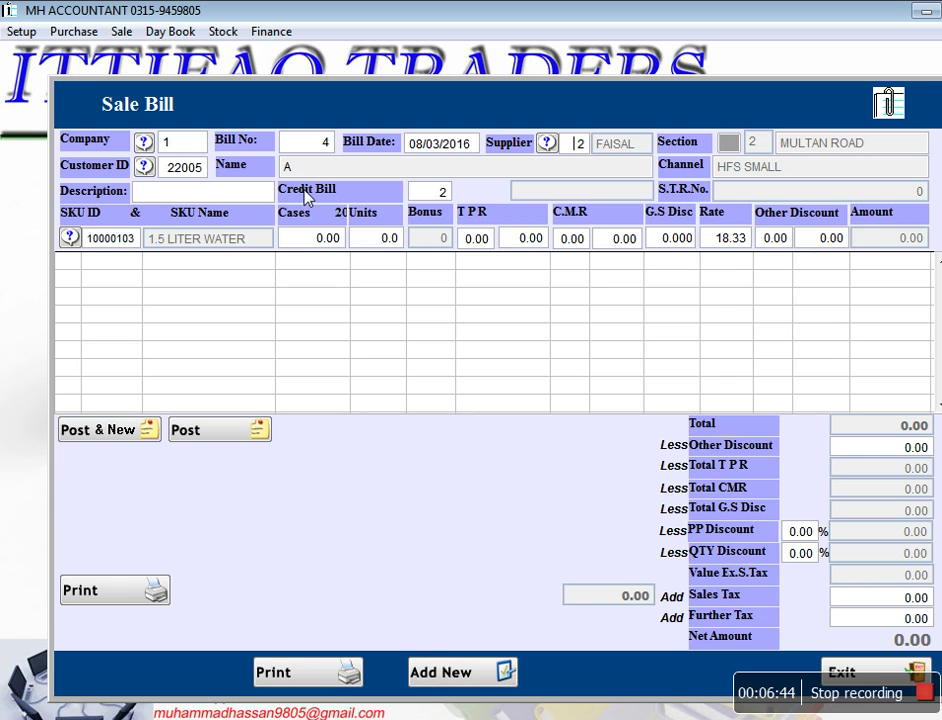
pyautogui.press('Return')
pyautogui.press('Return')
pyautogui.press('Down')
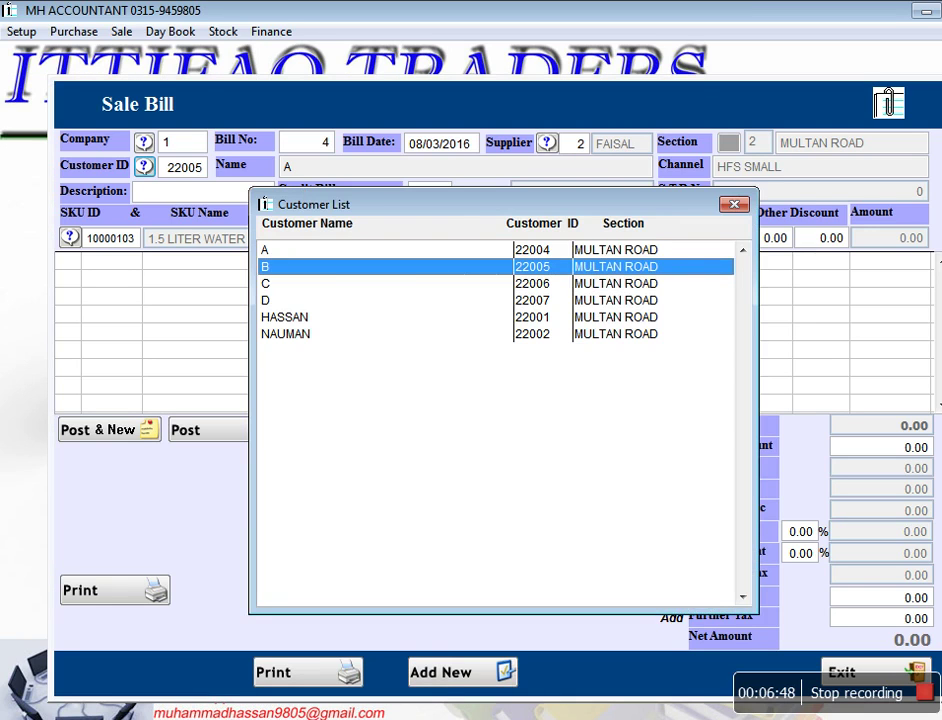
pyautogui.press('Return')
# Step: Set the new bill's payment mode to 1 (cash bill) with its default salesman account
pyautogui.press('Return')
pyautogui.press('Return')
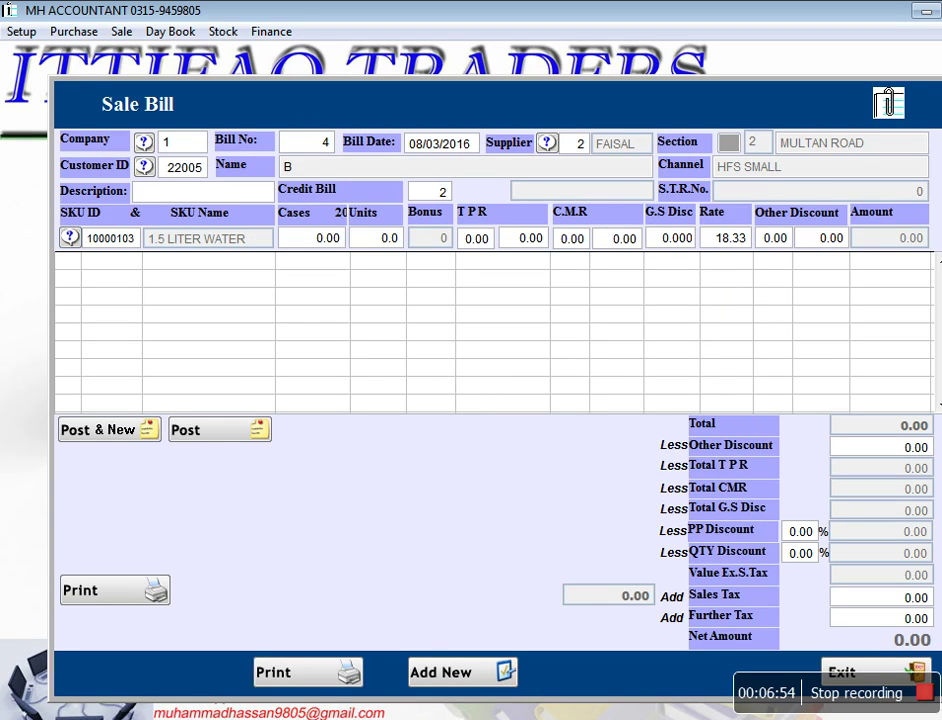
pyautogui.click(307, 193)
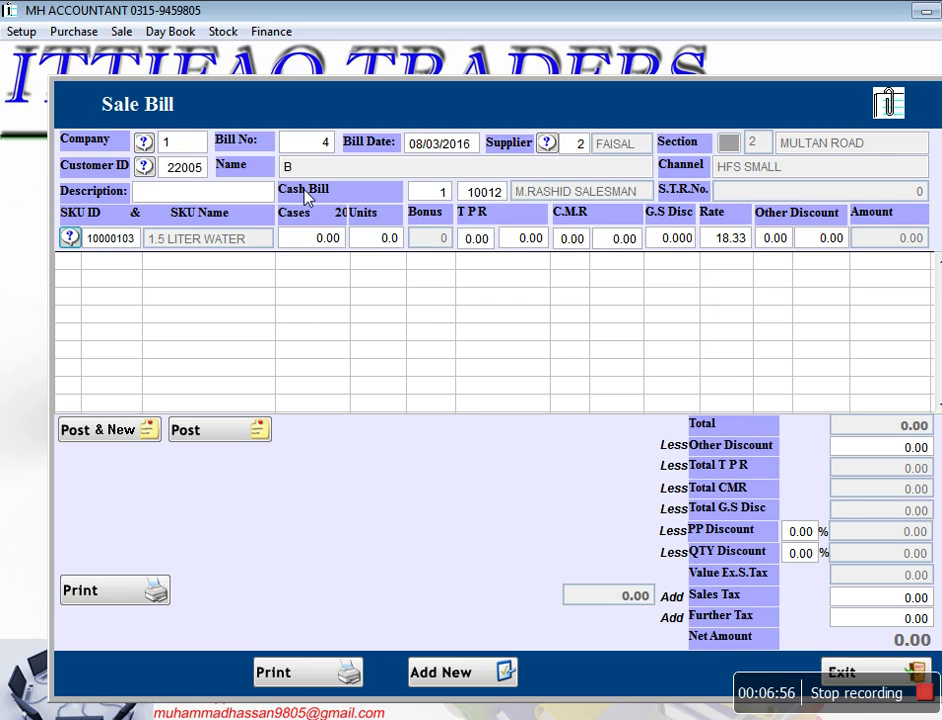
# Step: Enter SKU 10000100, the 19 liter mineral water, as the cash bill's item with a quantity of 3 cases
pyautogui.press('Return')
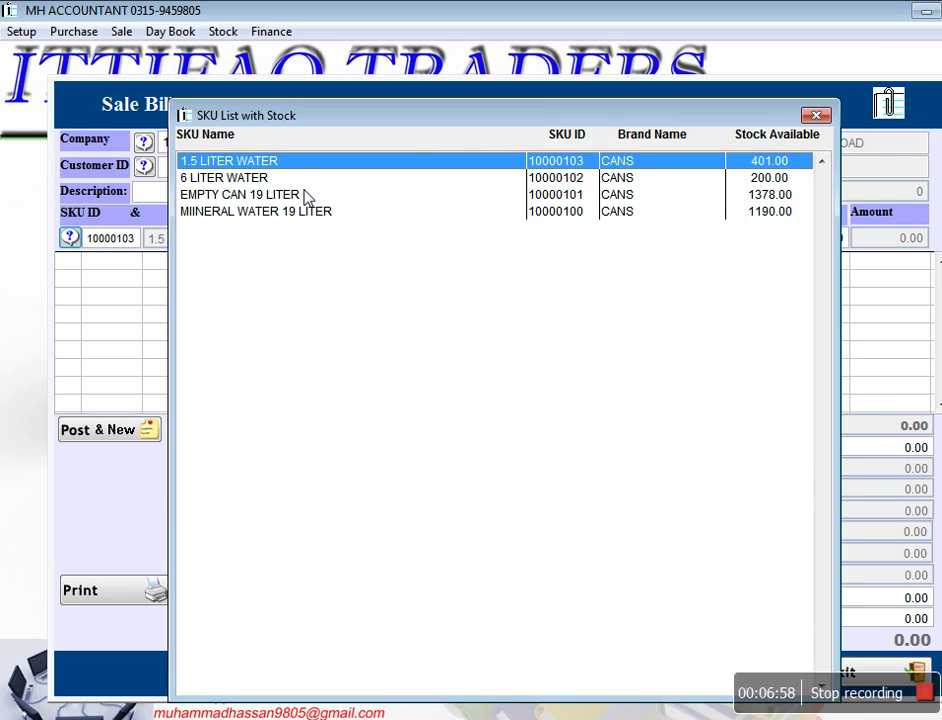
pyautogui.press('Return')
pyautogui.write('1')
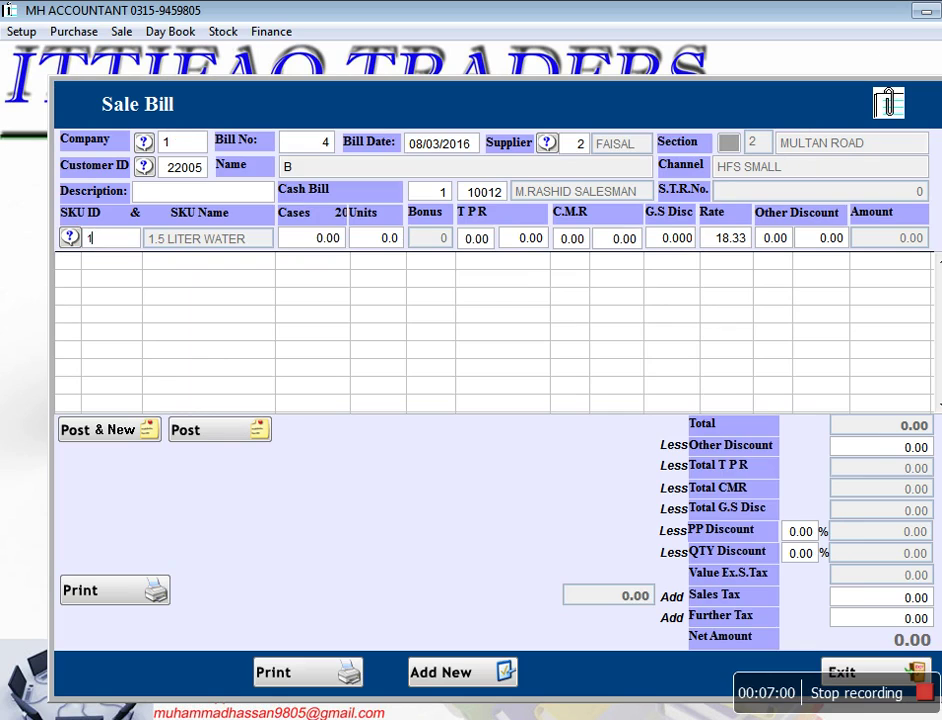
pyautogui.write('0000100')
pyautogui.press('Return')
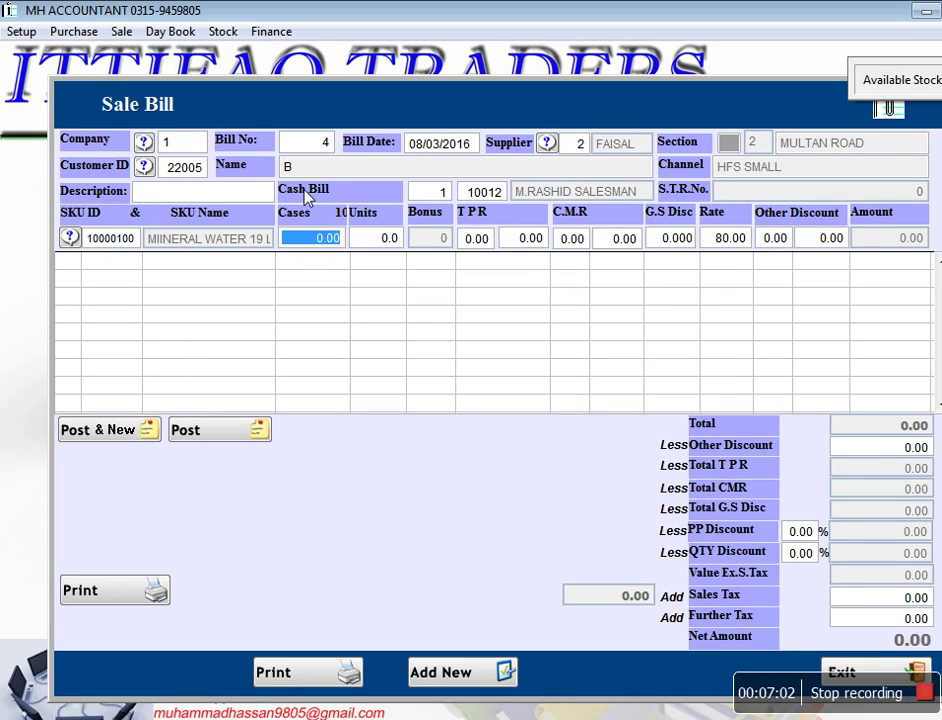
pyautogui.press('BackSpace')
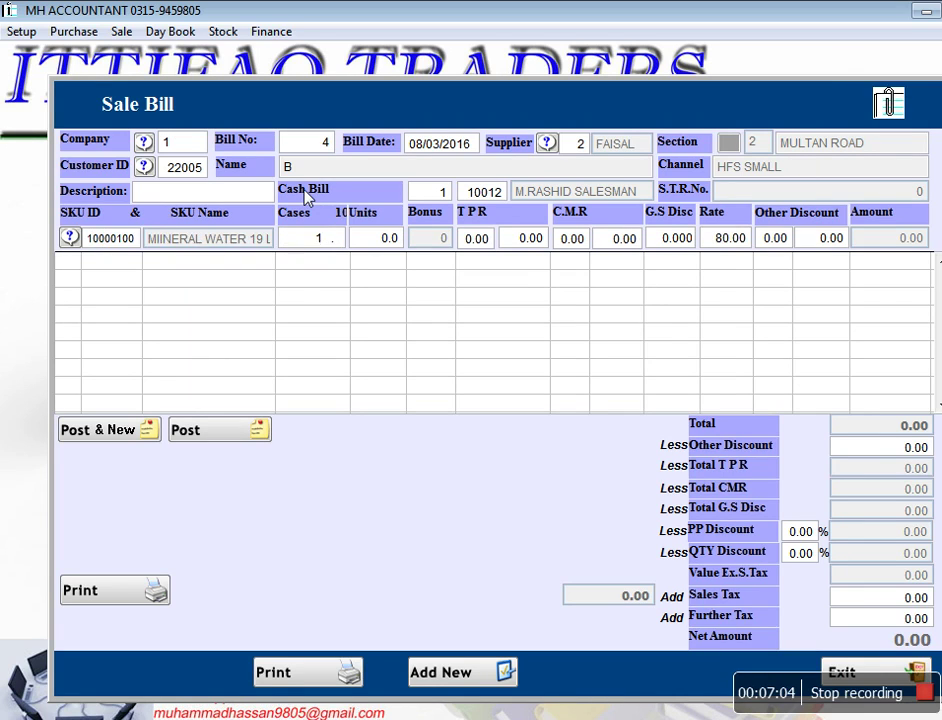
pyautogui.write('3')
pyautogui.press('Return')
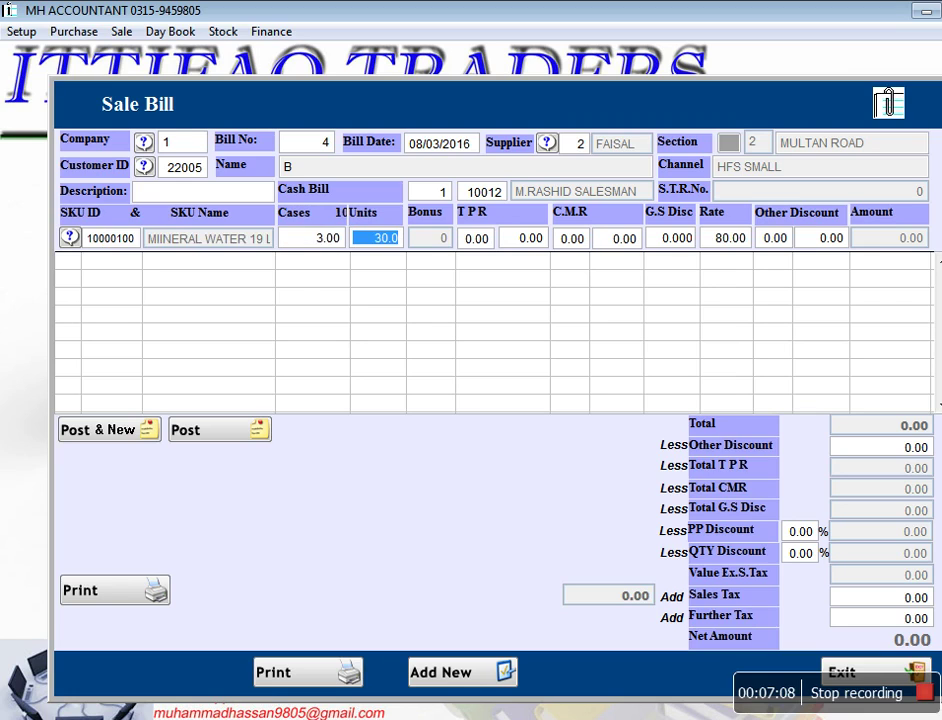
# Step: Accept the calculated units, default rate and zero discounts for the mineral water, and post the line to the cash bill
pyautogui.press('Return')
pyautogui.press('Return')
pyautogui.press('Return')
pyautogui.press('Return')
pyautogui.press('Return')
pyautogui.press('Return')
pyautogui.press('Return')
pyautogui.press('Return')
pyautogui.press('Return')
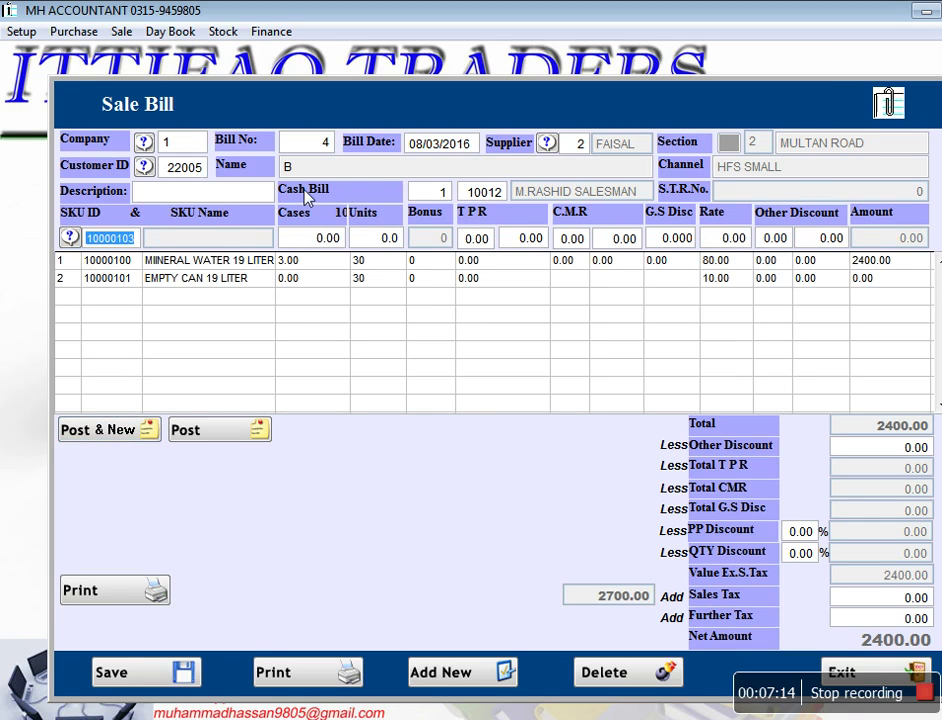
# Step: Save the cash bill, preview its printed sale invoice, and close both the preview and the sale bill form
pyautogui.click(155, 672)
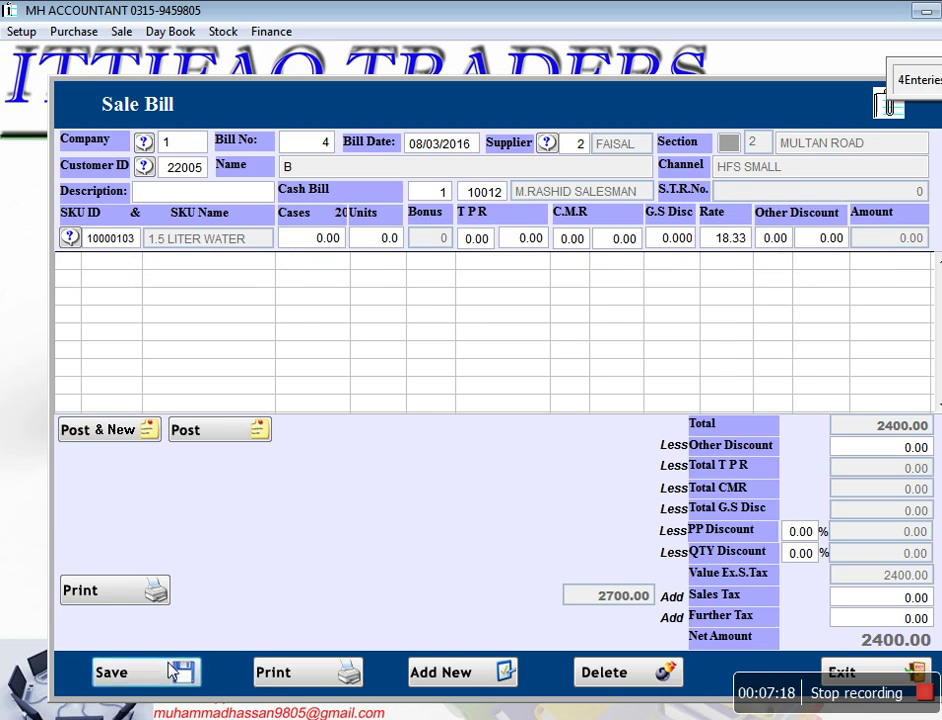
pyautogui.click(282, 678)
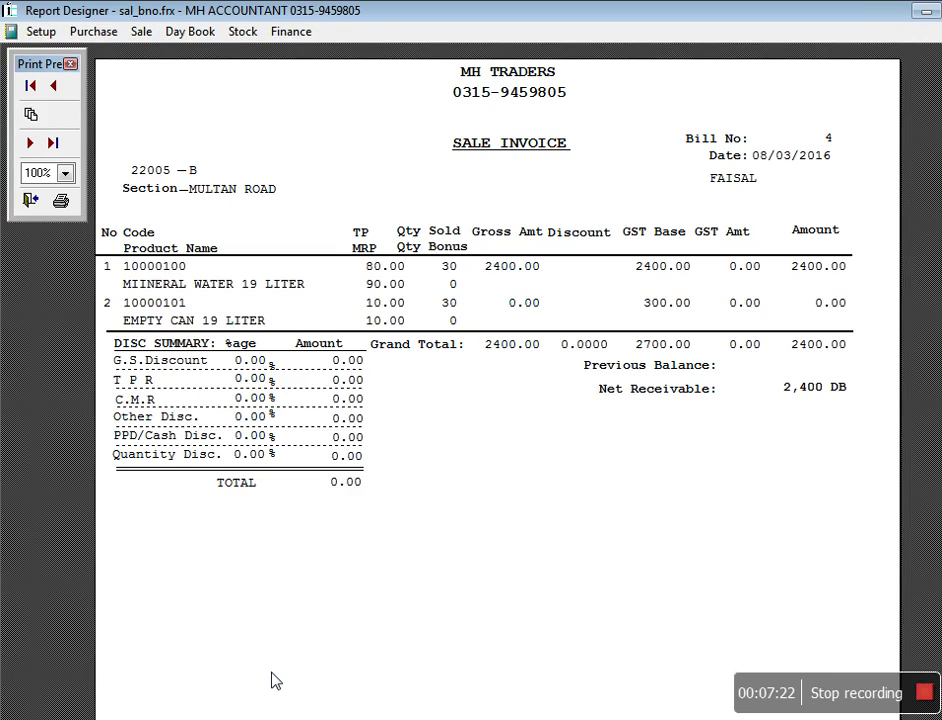
pyautogui.press('Escape')
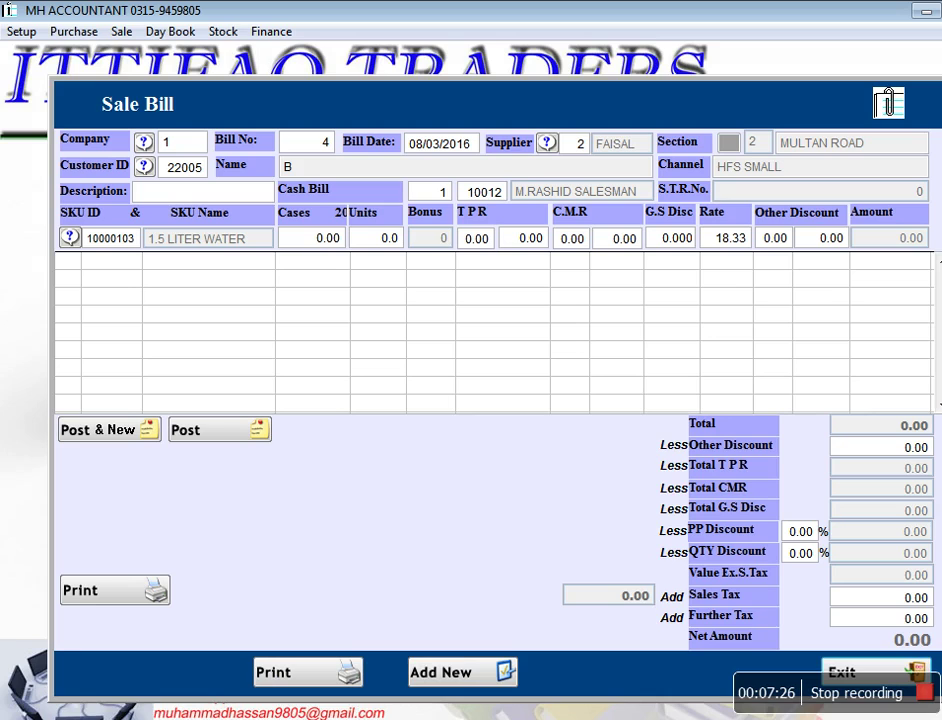
pyautogui.press('Escape')
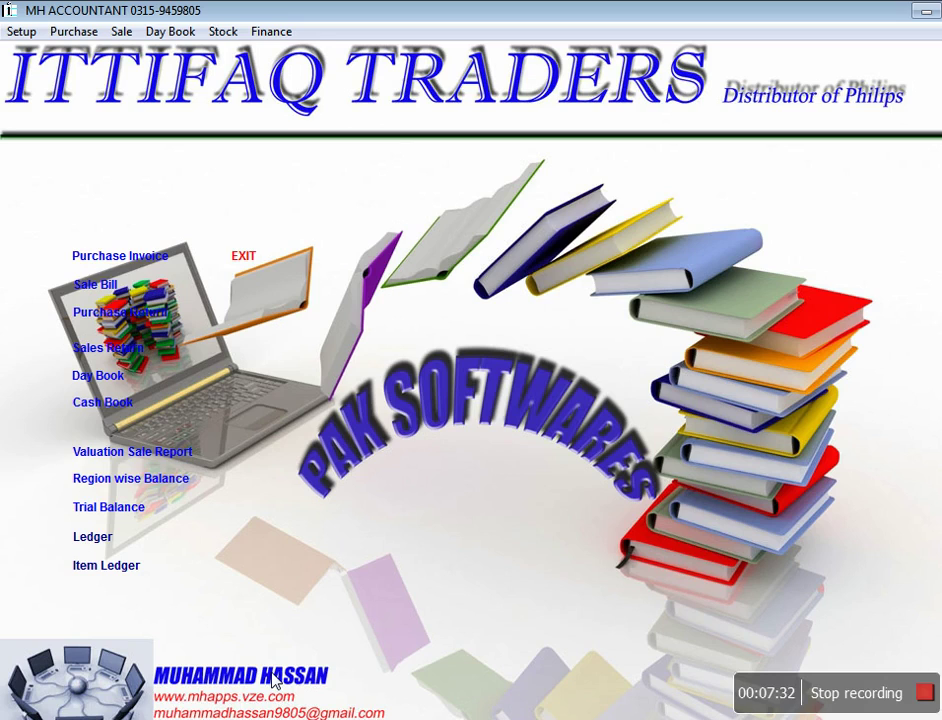
# Step: Open the Active Brand Distribution (Multiple) sale report and switch it to the SKU wise version
pyautogui.press('alt')
pyautogui.press('a')
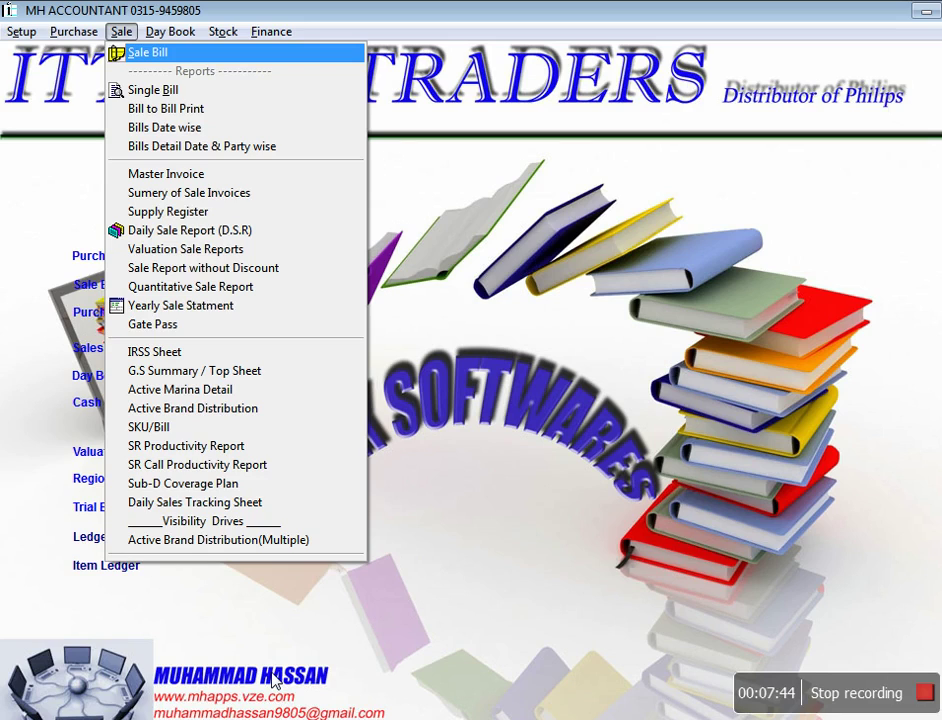
pyautogui.press('Up')
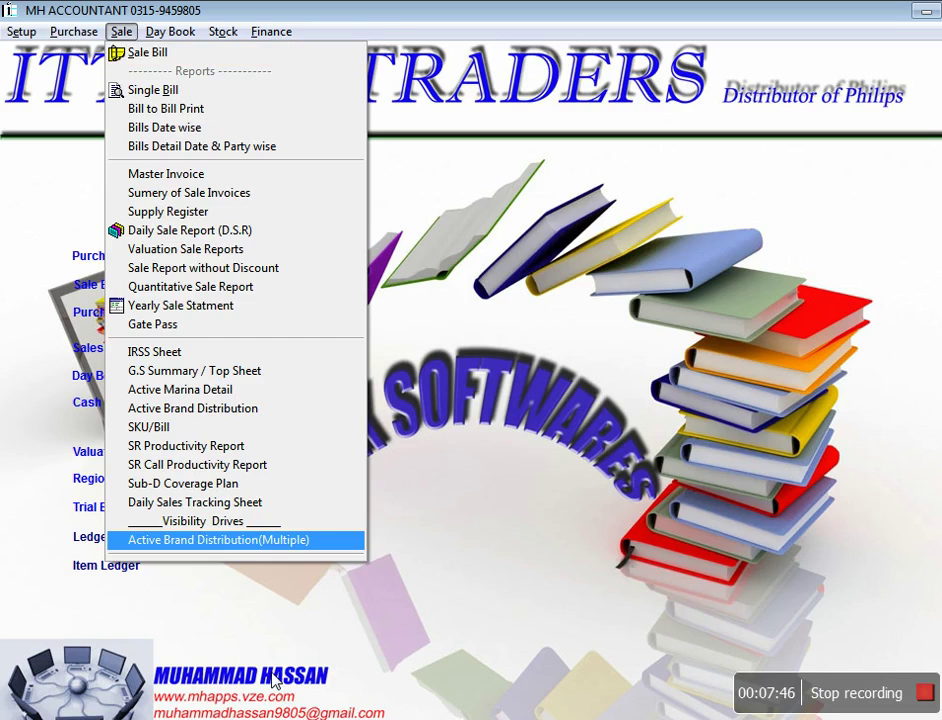
pyautogui.press('Return')
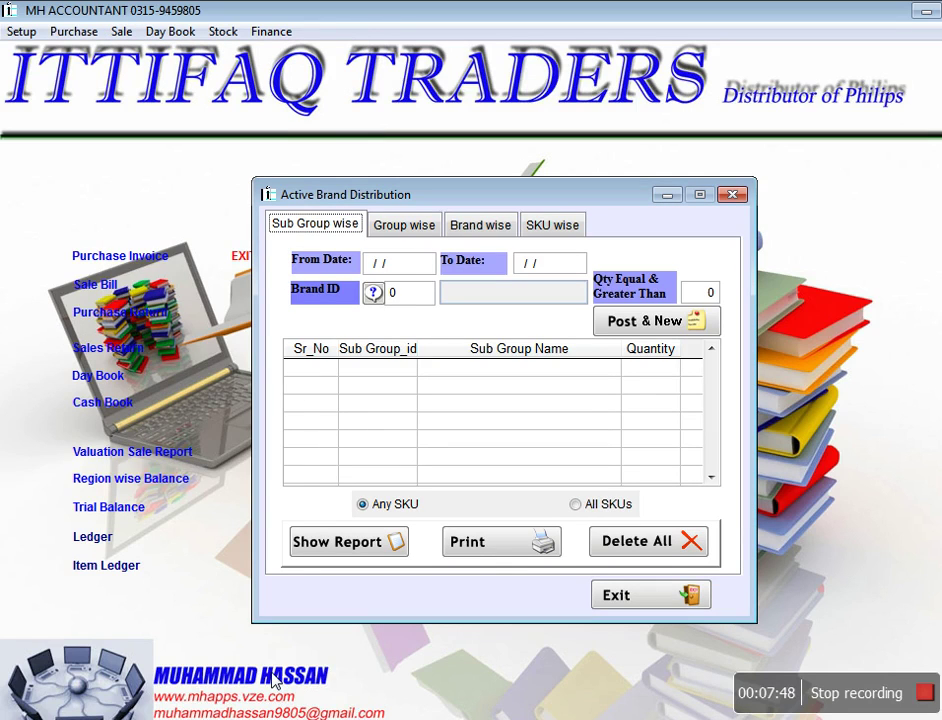
pyautogui.press('Right')
pyautogui.press('Right')
pyautogui.press('Right')
# Step: Set the SKU wise distribution report's date range from 01/03/2016 to 08/03/2016
pyautogui.press('Tab')
pyautogui.write('01')
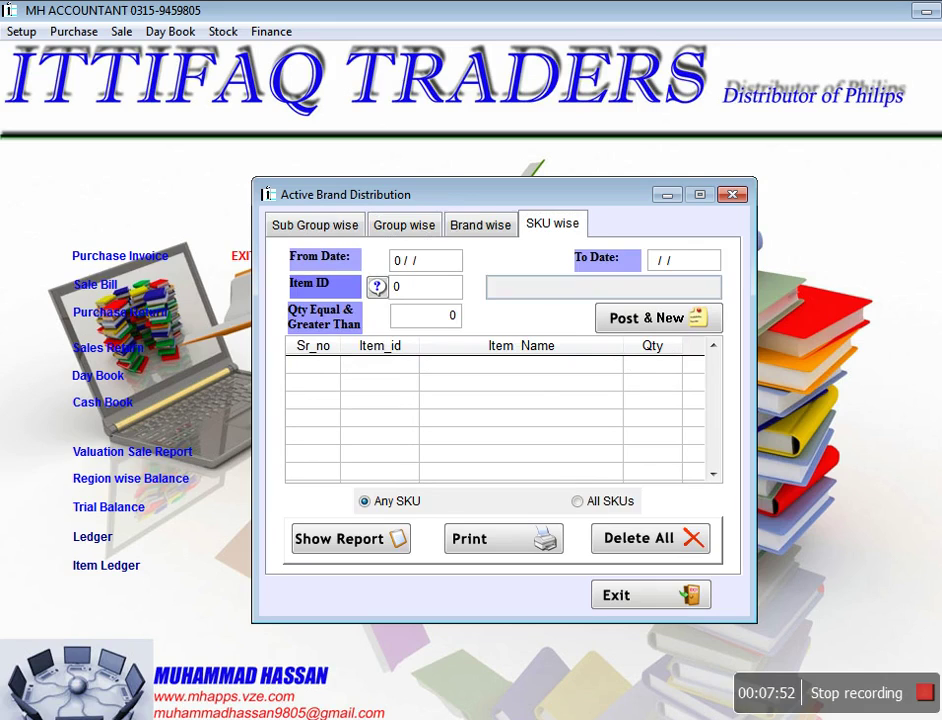
pyautogui.write('0')
pyautogui.write('3')
pyautogui.write('20')
pyautogui.write('1')
pyautogui.write('6')
pyautogui.write('8')
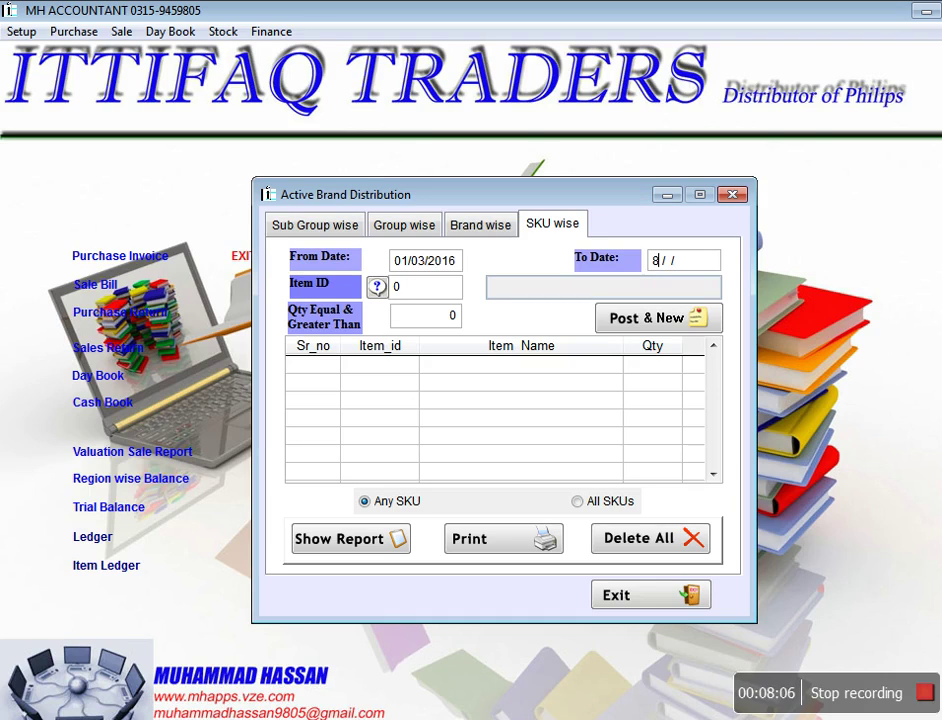
pyautogui.press('BackSpace')
pyautogui.write('08/03/2016')
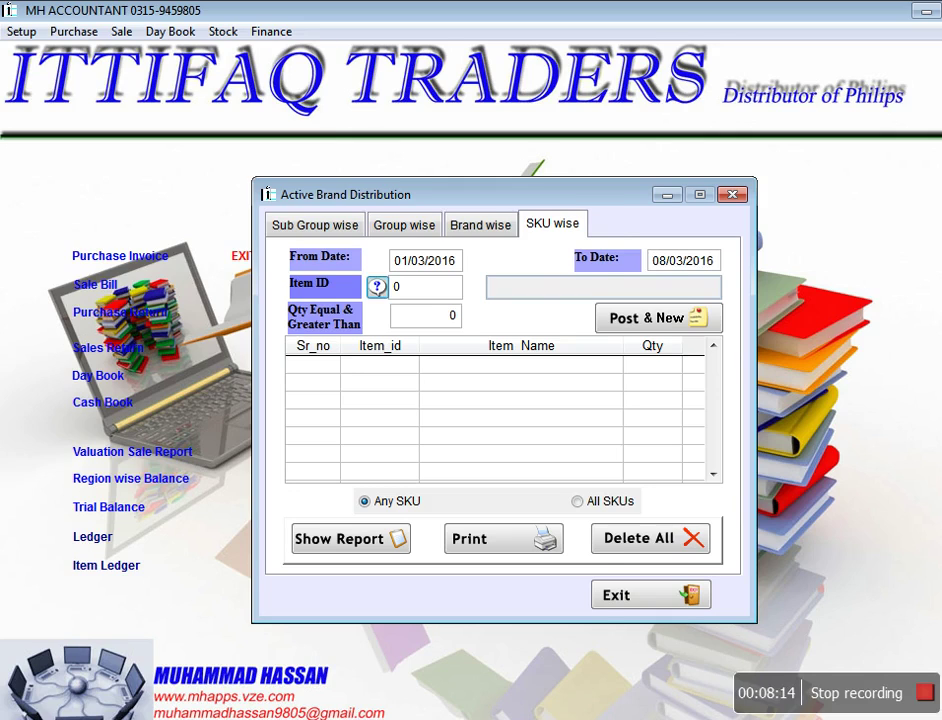
# Step: Pick EMPTY CAN 19 LITER from the SKU list, set the minimum quantity to 1 and post it to the report's list
pyautogui.press('Return')
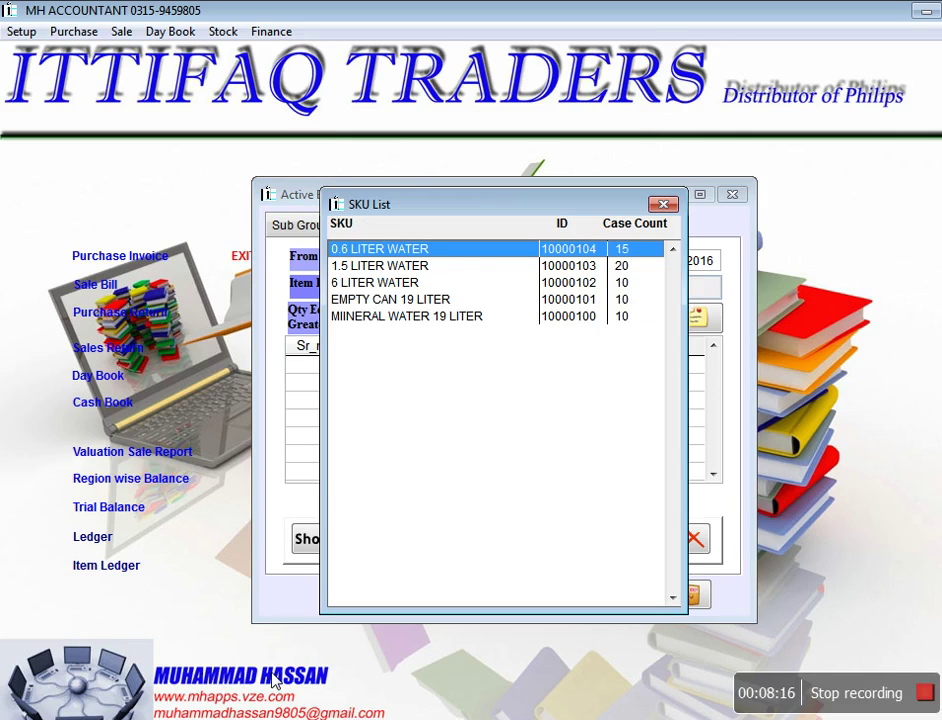
pyautogui.press('Down')
pyautogui.press('Down')
pyautogui.press('Down')
pyautogui.press('Return')
pyautogui.write('1')
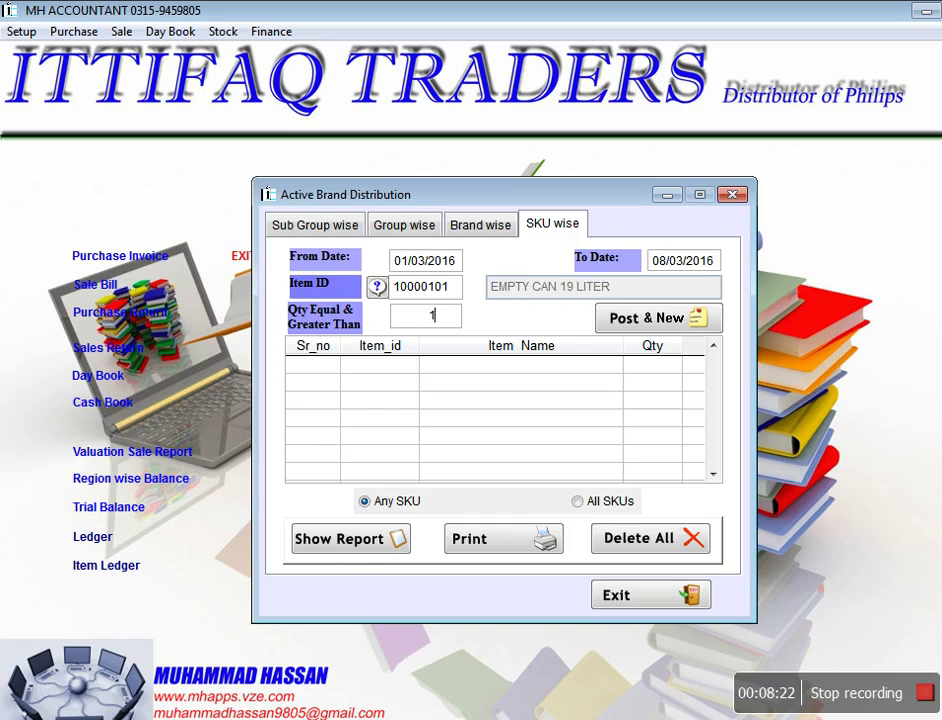
pyautogui.press('Return')
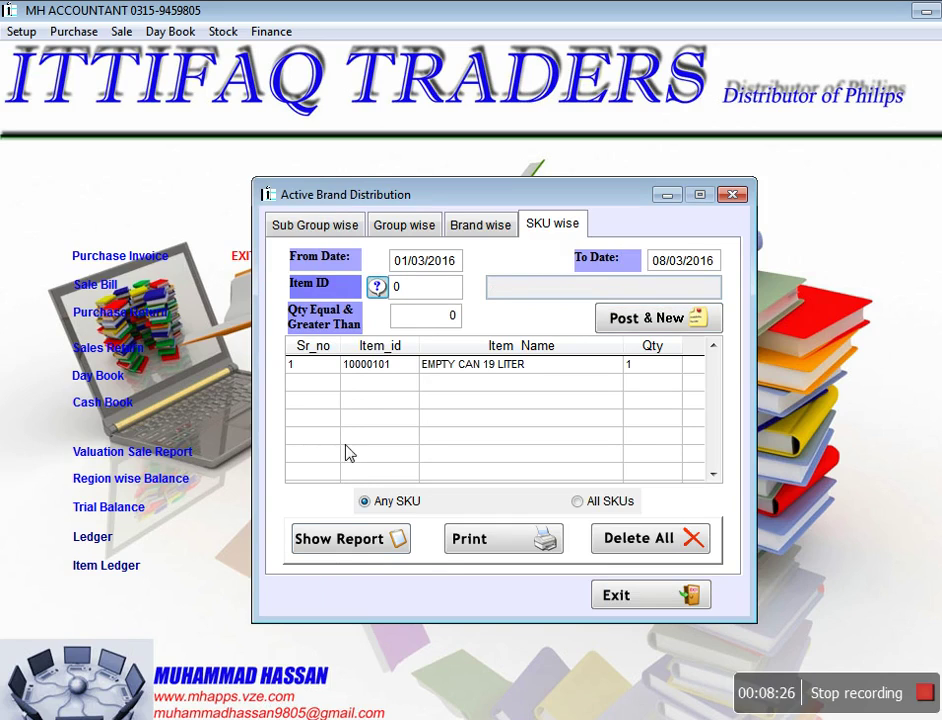
# Step: Preview the Active Brand Distribution report for the empty can, then clear all posted items and close the report form
pyautogui.click(350, 540)
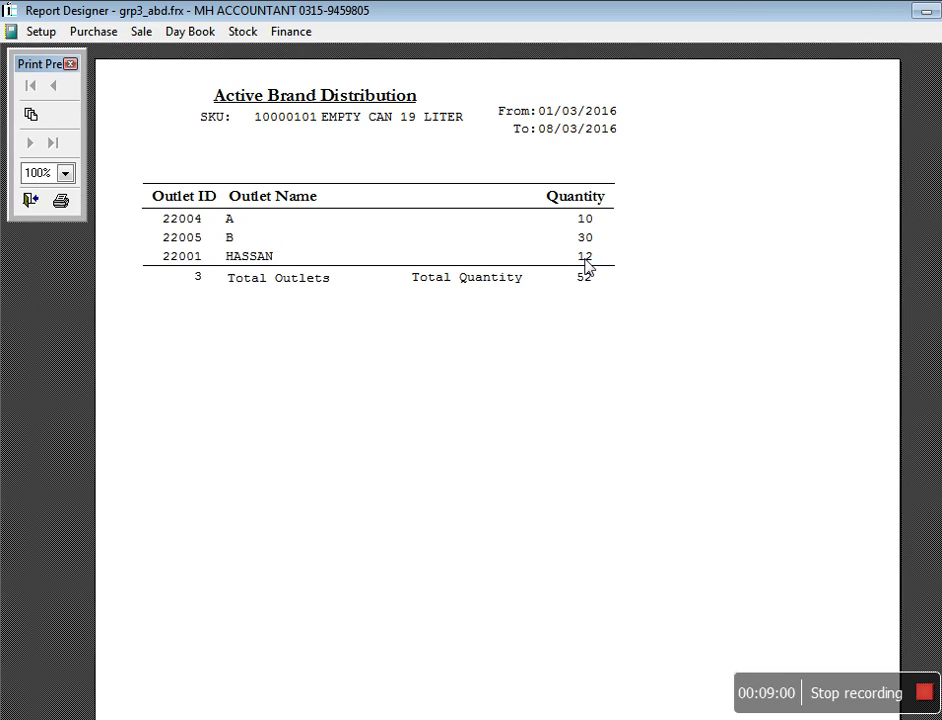
pyautogui.press('Escape')
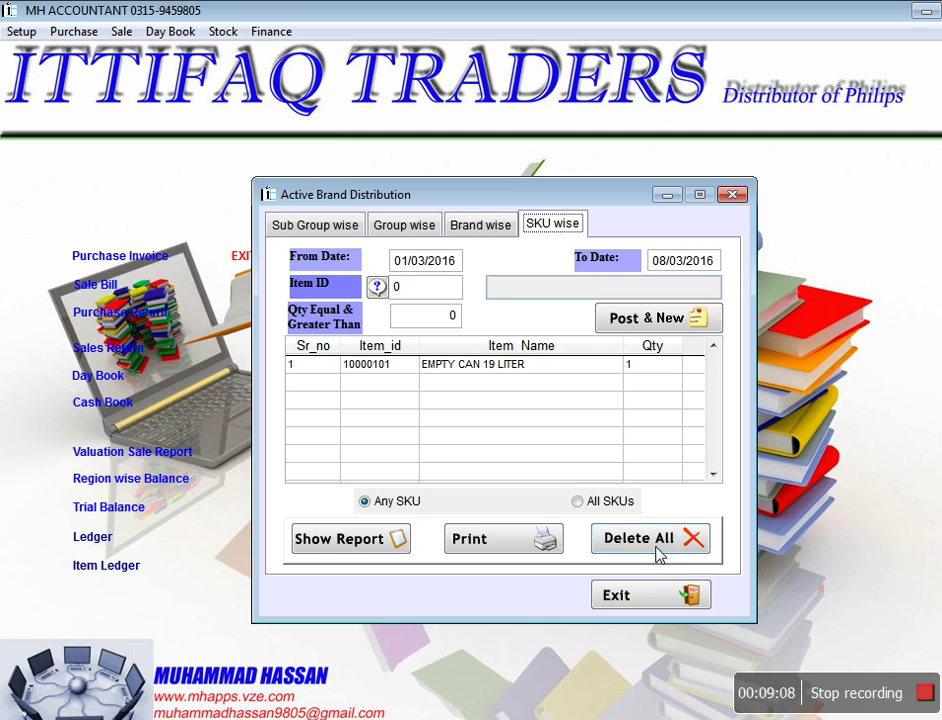
pyautogui.click(658, 553)
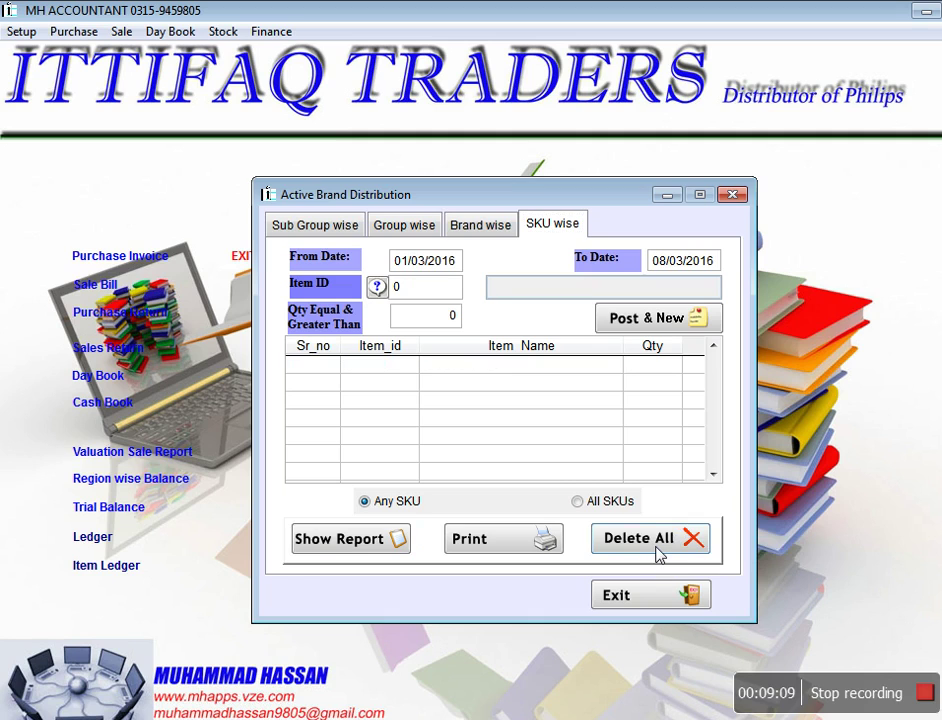
pyautogui.click(652, 597)
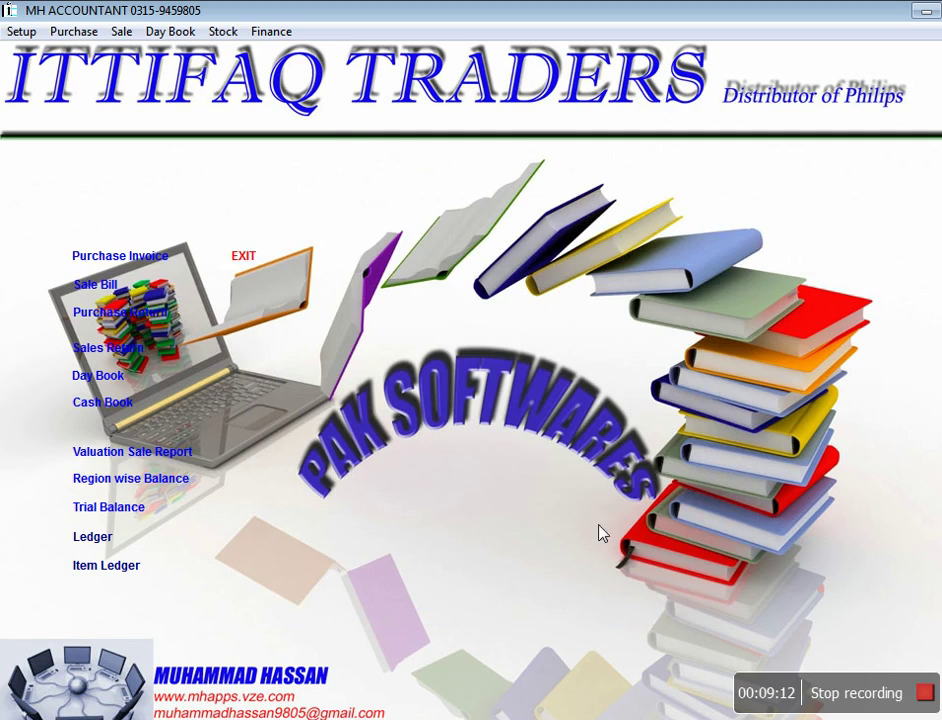
# Step: View the Company wise Balance report for category 1, WATER, as of 08/03/2016, and close the report and its form
pyautogui.click(266, 35)
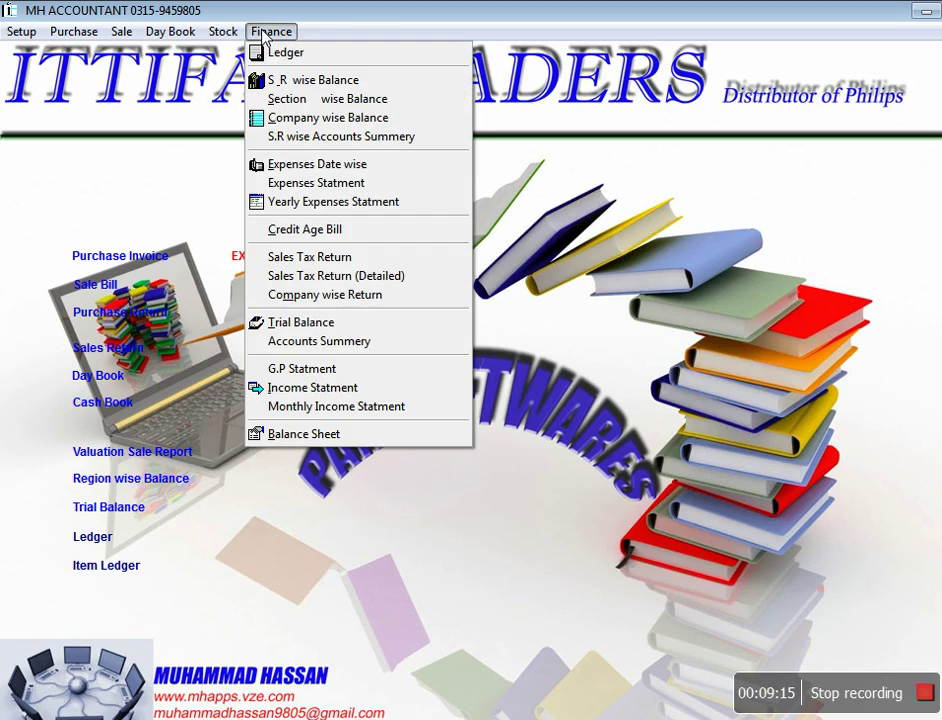
pyautogui.click(285, 121)
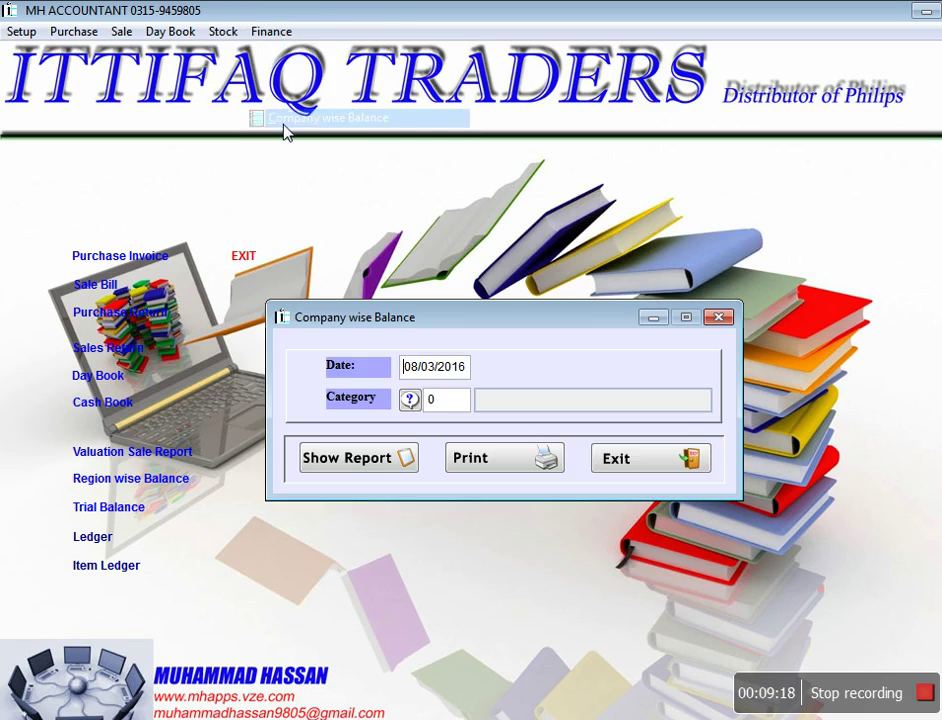
pyautogui.press('Tab')
pyautogui.write('1')
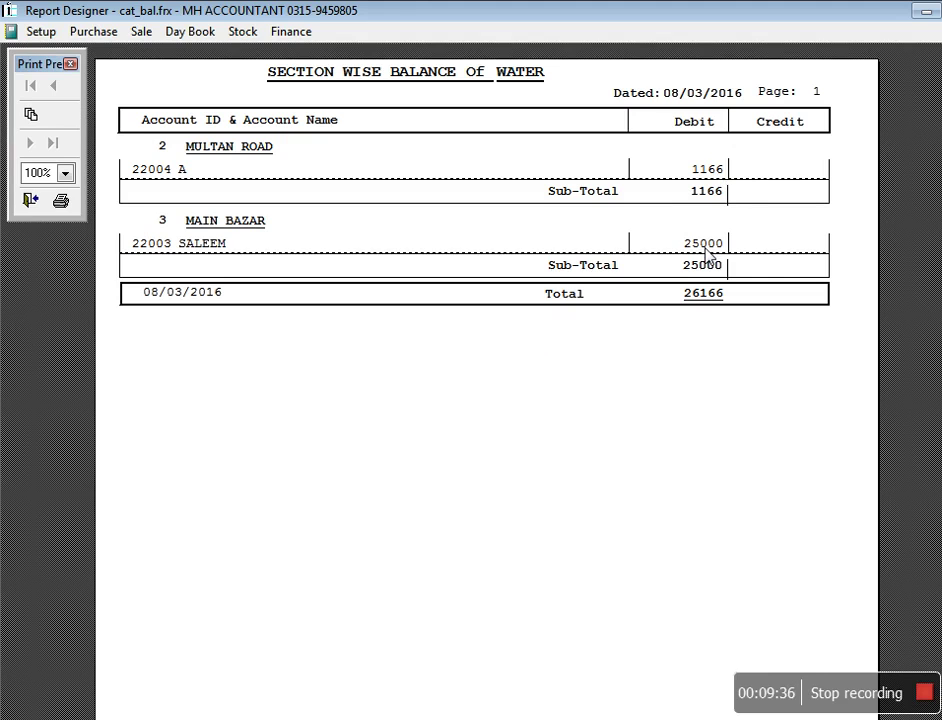
pyautogui.press('Escape')
pyautogui.press('Tab')
pyautogui.press('Return')
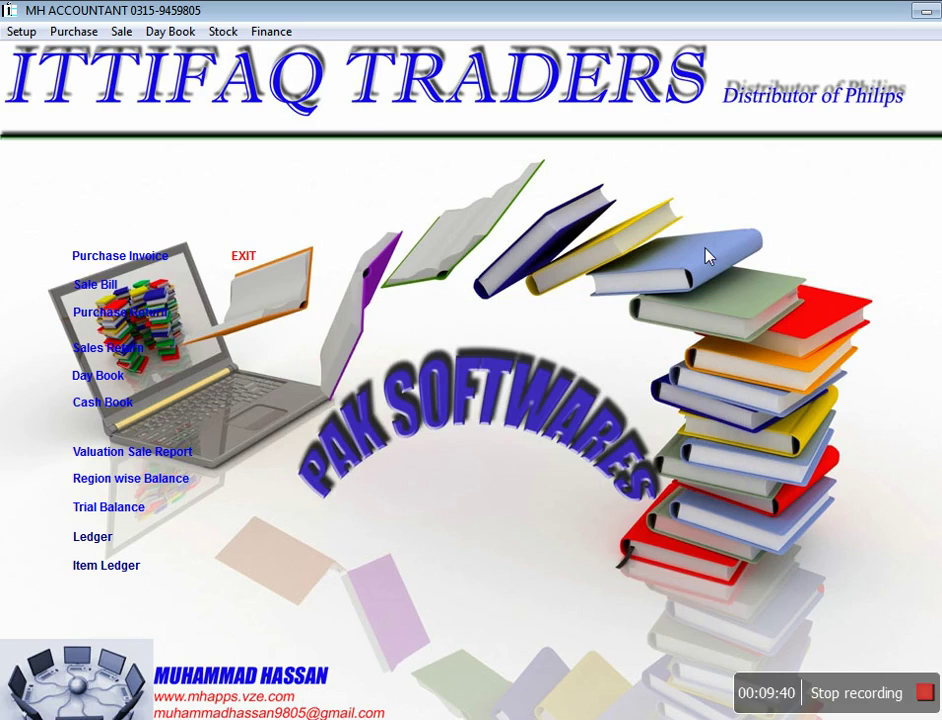
# Step: Start a Cash Book entry dated 08/03/2016 and select the Main Bazar customer as the party
pyautogui.hotkey('alt', 'd')
pyautogui.press('Return')
pyautogui.press('Tab')
pyautogui.press('Return')
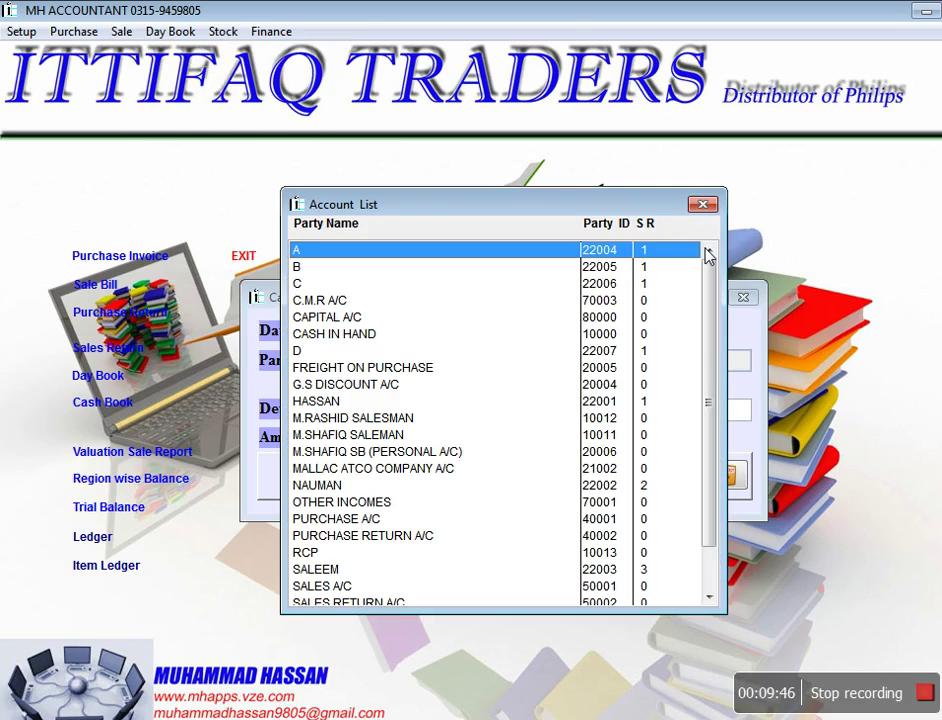
pyautogui.press('s')
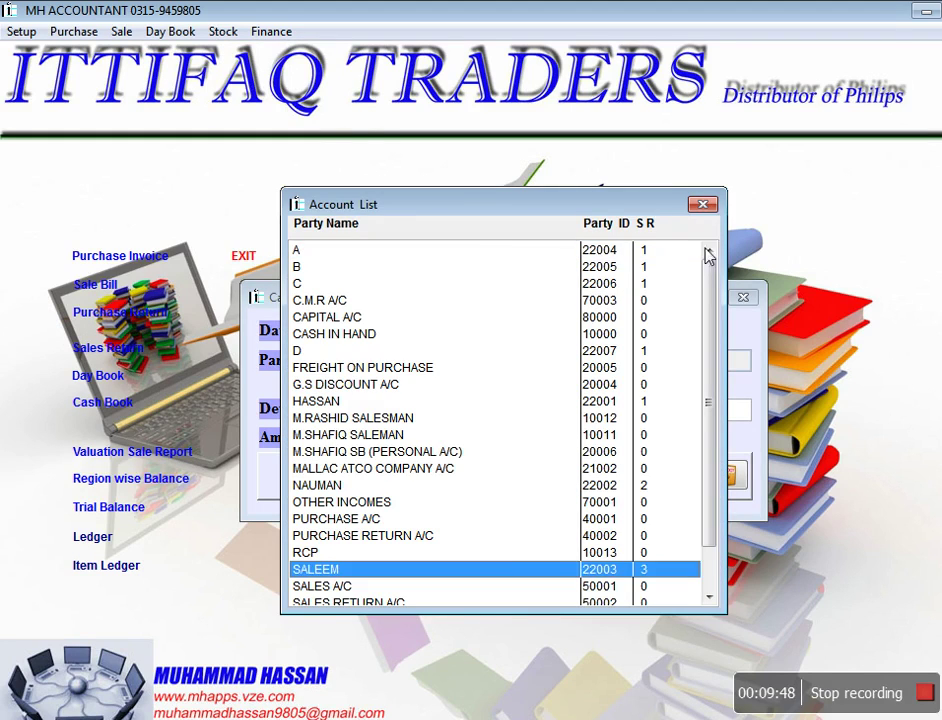
pyautogui.press('Return')
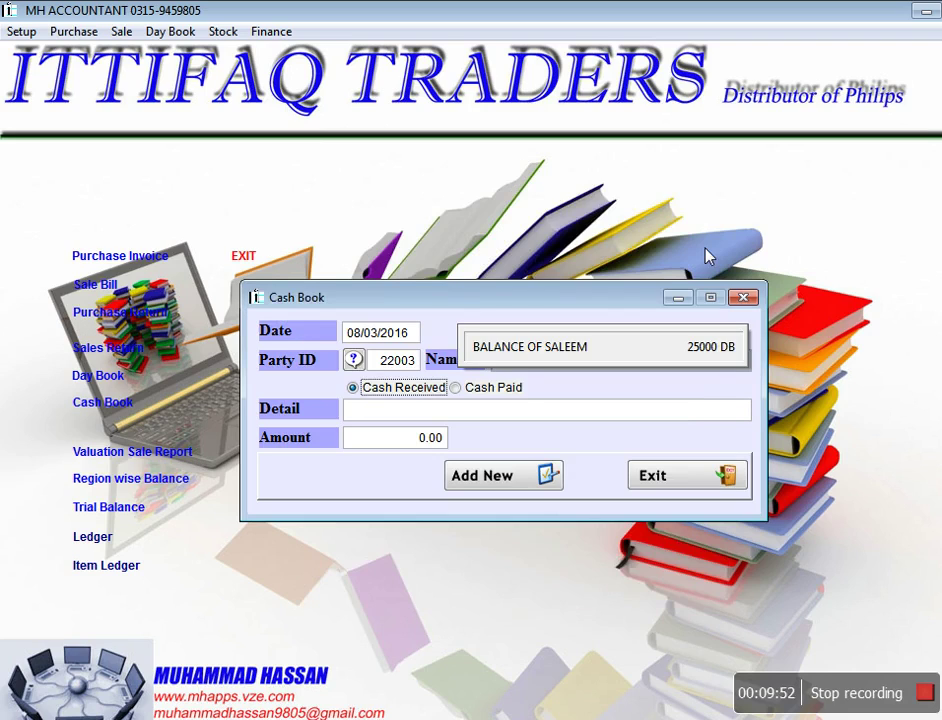
# Step: Record 25000 as cash received from the selected customer with the default detail text, and save the entry
pyautogui.press('Return')
pyautogui.write('25000')
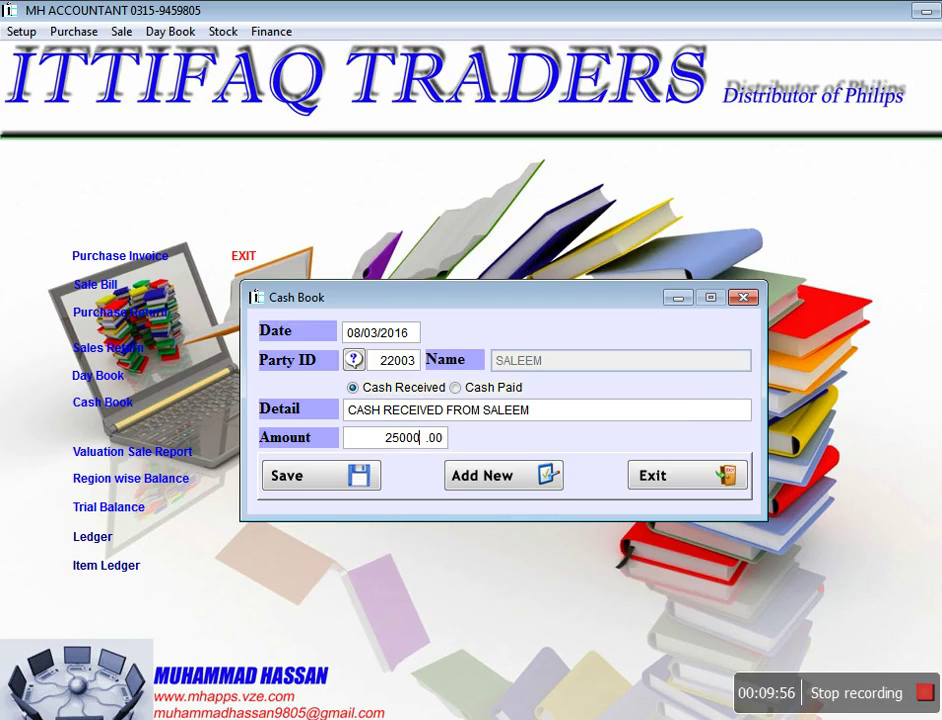
pyautogui.press('Return')
pyautogui.press('Return')
# Step: Record and save 1167 as cash received from party A, then dismiss the account list and close the Cash Book
pyautogui.press('Return')
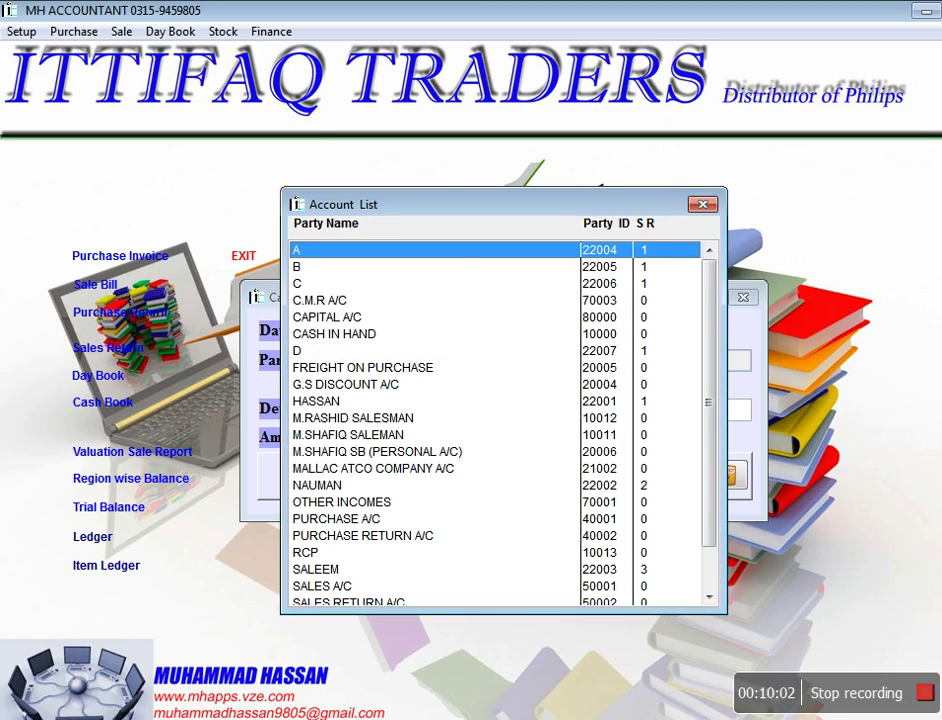
pyautogui.press('Return')
pyautogui.press('Return')
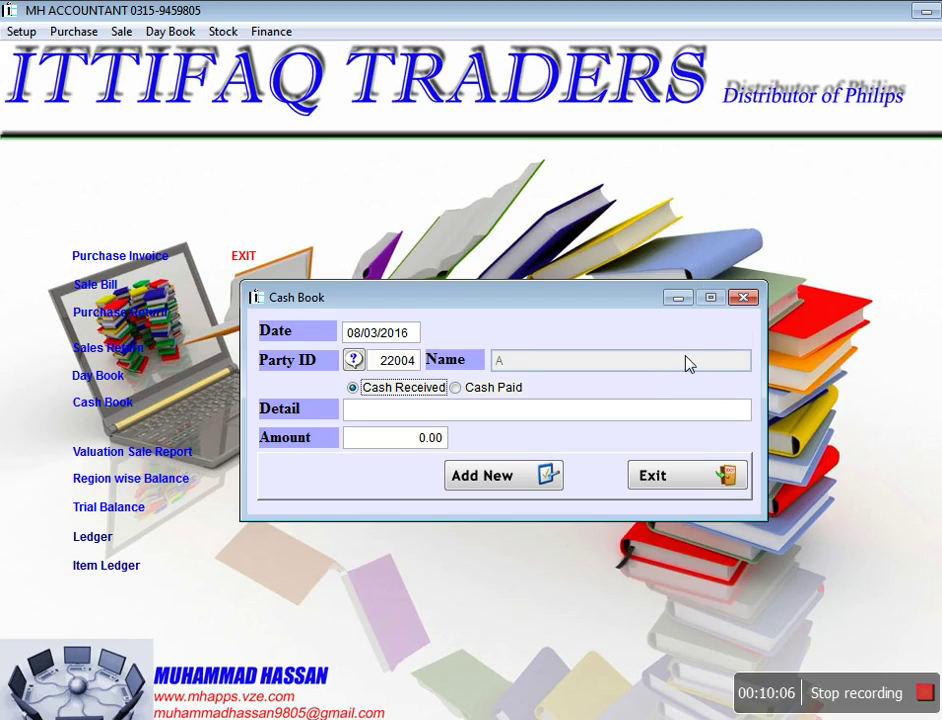
pyautogui.press('Return')
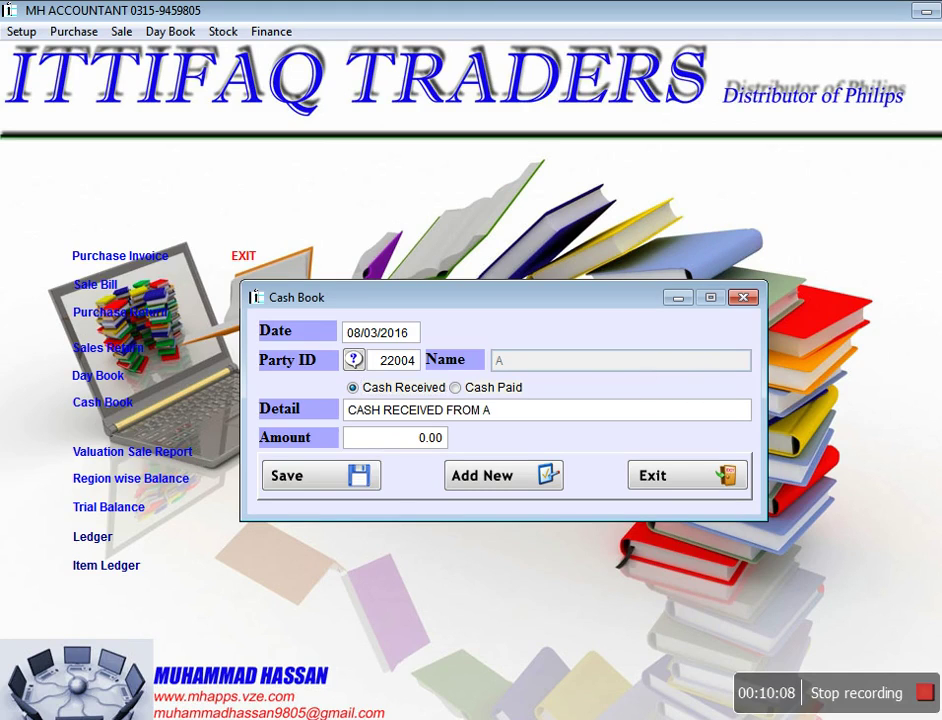
pyautogui.write('1167')
pyautogui.press('Return')
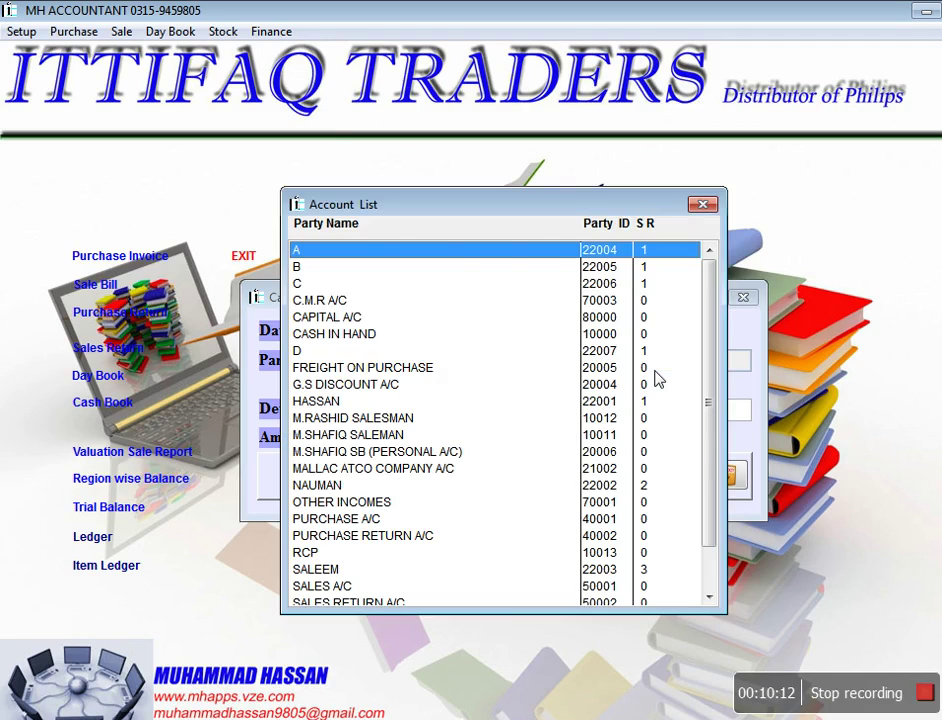
pyautogui.press('Escape')
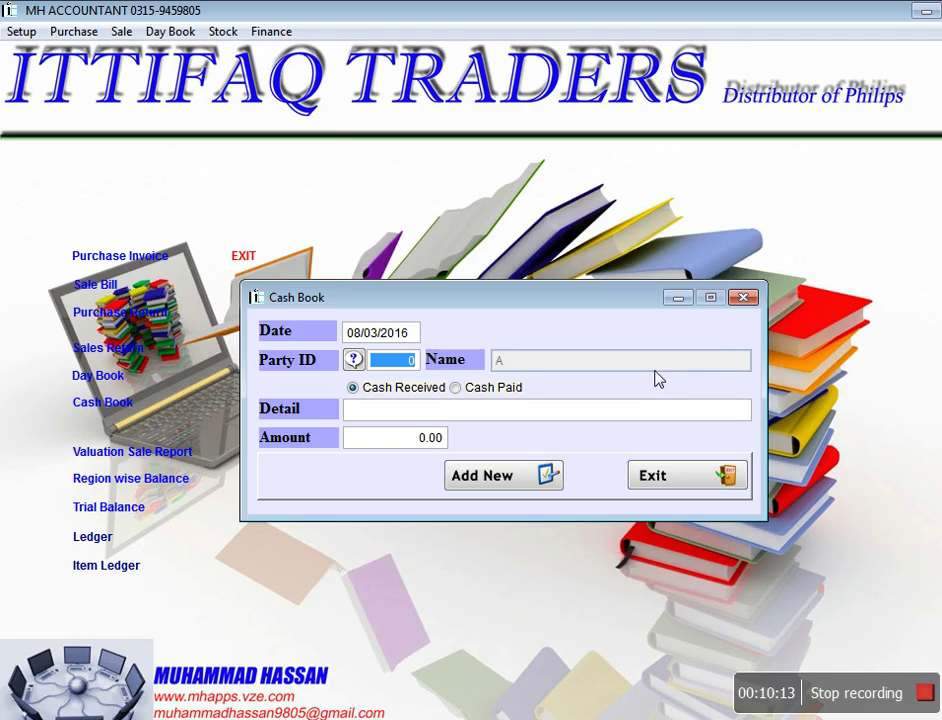
pyautogui.click(658, 478)
# Step: Run the Company wise Balance report again for category 1, WATER, after the cash receipts, and close it
pyautogui.hotkey('alt', 'f')
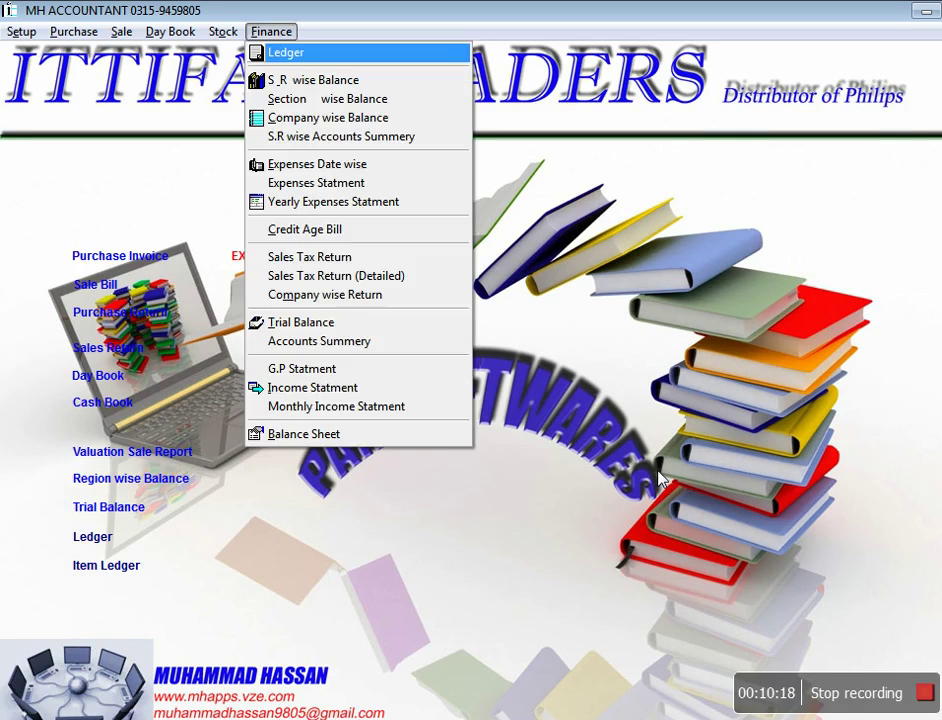
pyautogui.press('c')
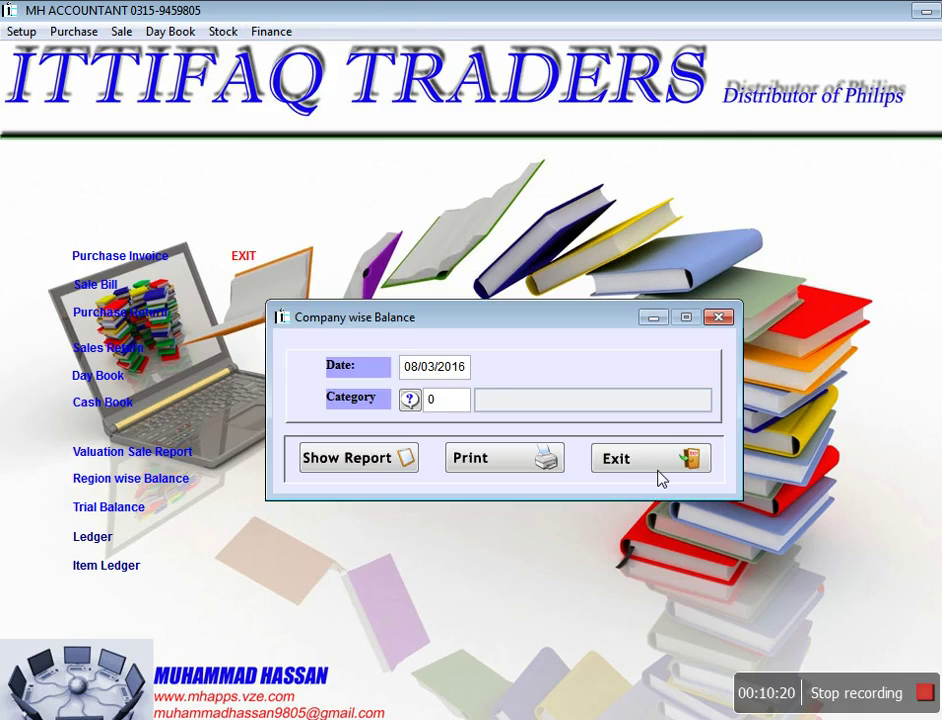
pyautogui.press('Tab')
pyautogui.write('1')
pyautogui.press('Return')
pyautogui.press('Escape')
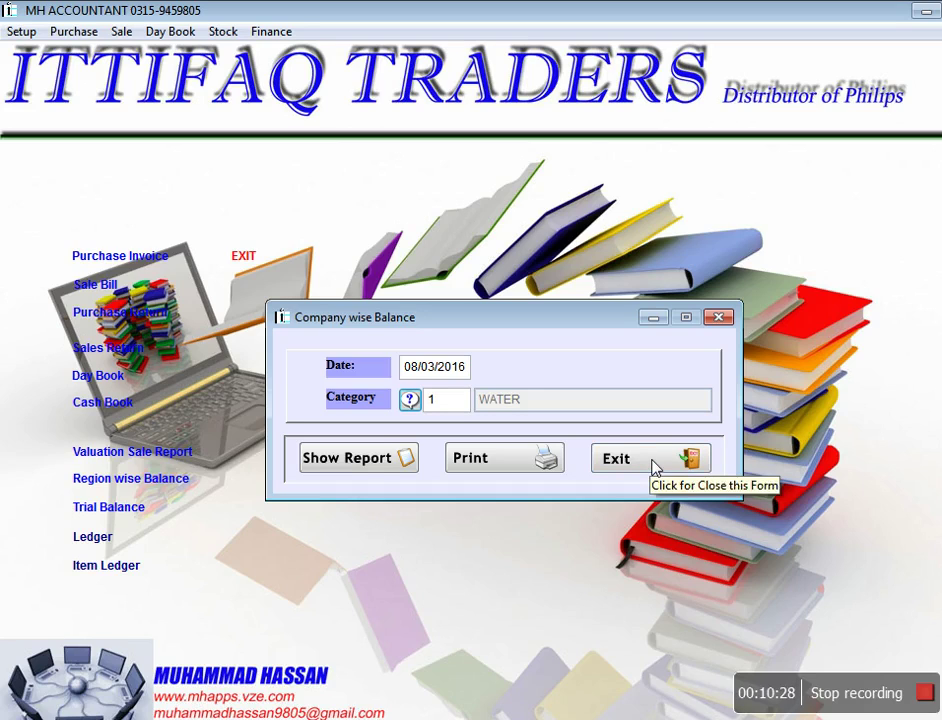
pyautogui.click(655, 465)
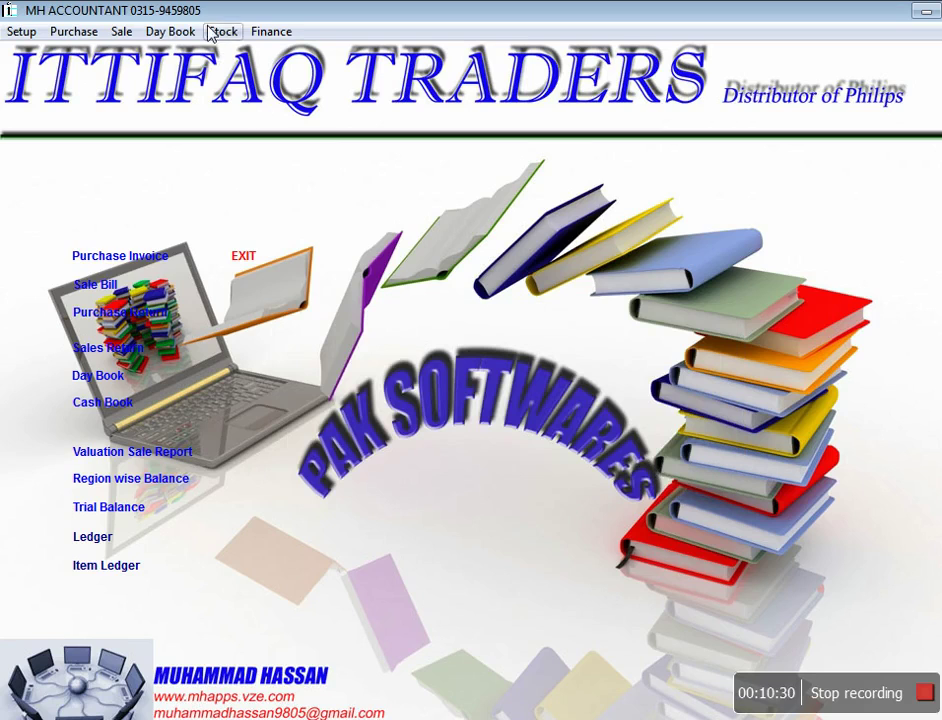
# Step: Open the SKU Ledger and select EMPTY CAN 19 LITER, SKU 10000101, as its item
pyautogui.click(121, 33)
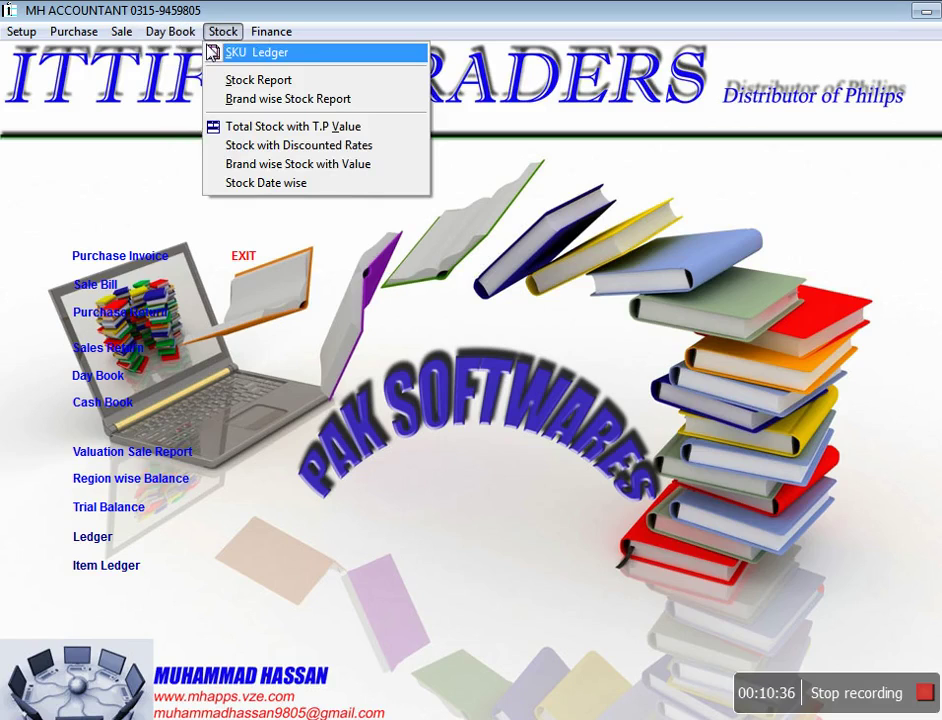
pyautogui.click(215, 54)
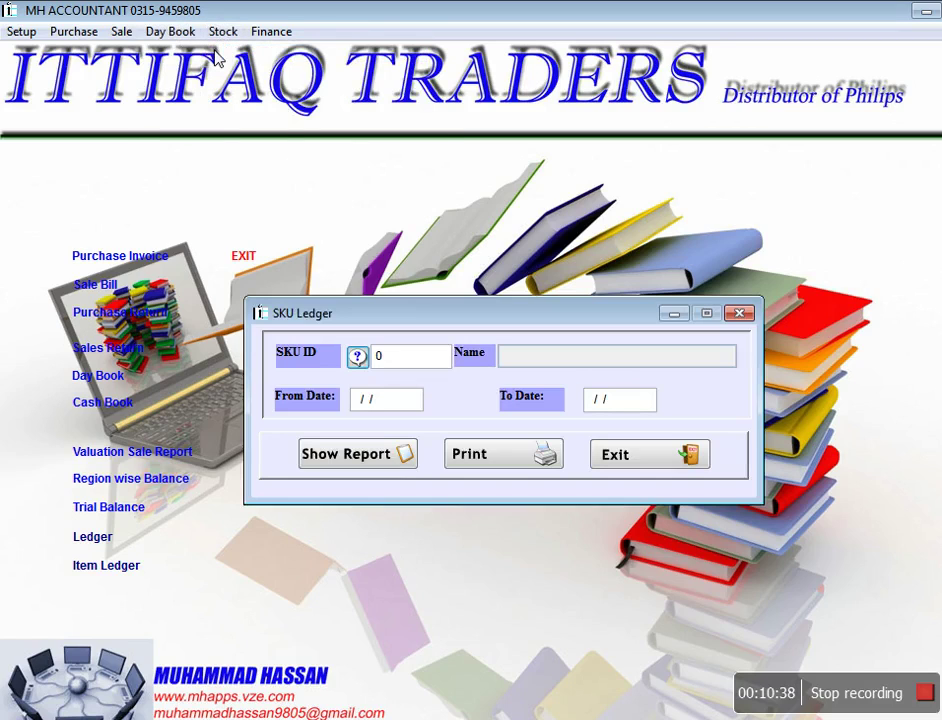
pyautogui.press('F1')
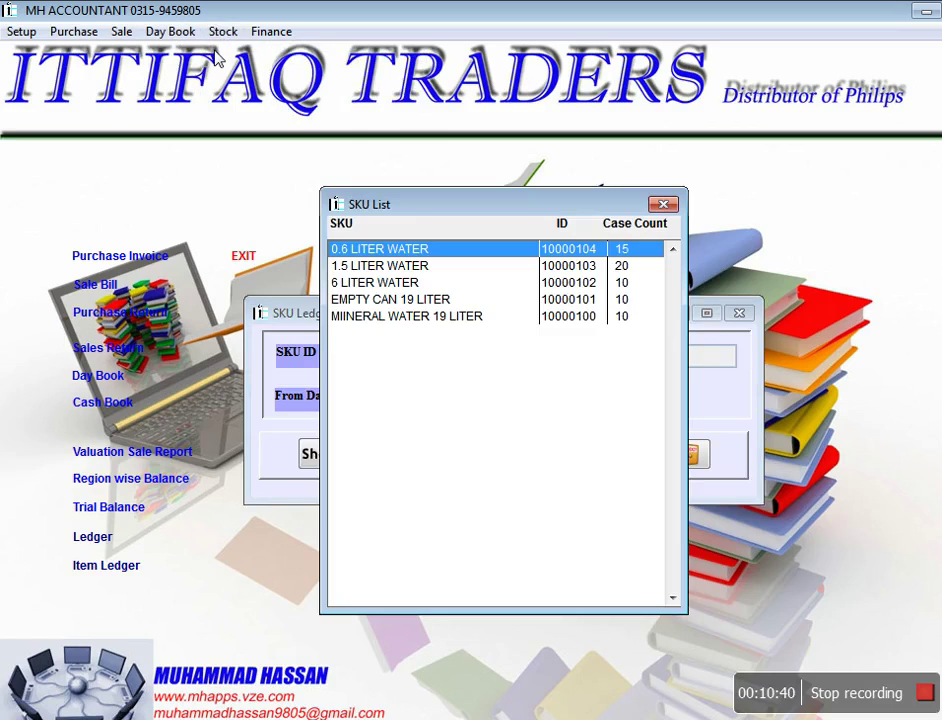
pyautogui.press('Down')
pyautogui.press('Down')
pyautogui.press('Down')
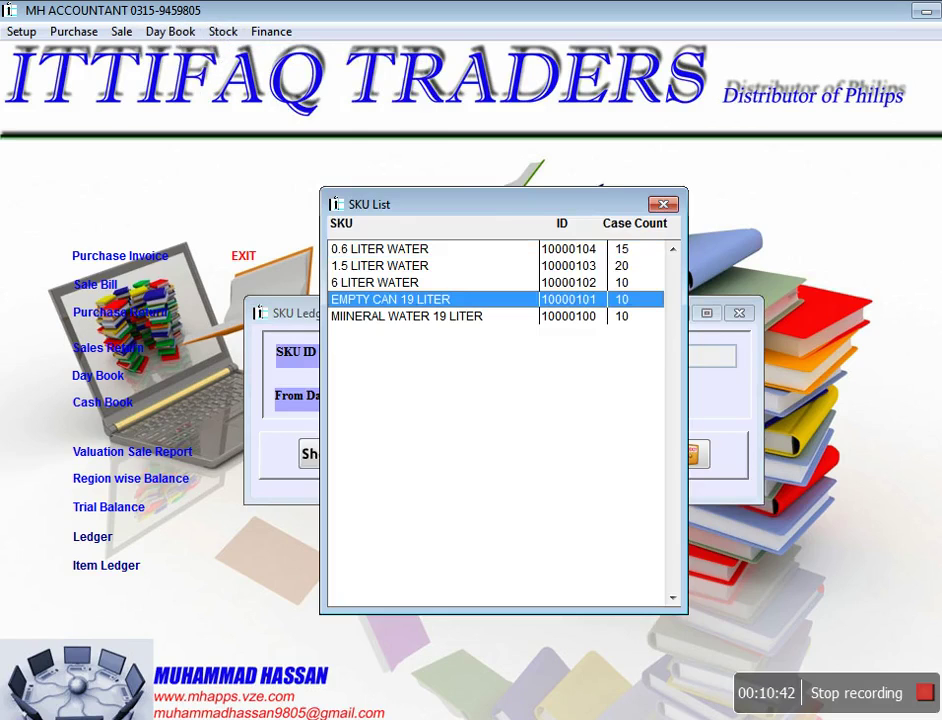
pyautogui.press('Return')
pyautogui.press('Return')
# Step: Set the SKU Ledger period from 01/03/2016 to 08/03/2016 and preview the report
pyautogui.write('01/03/')
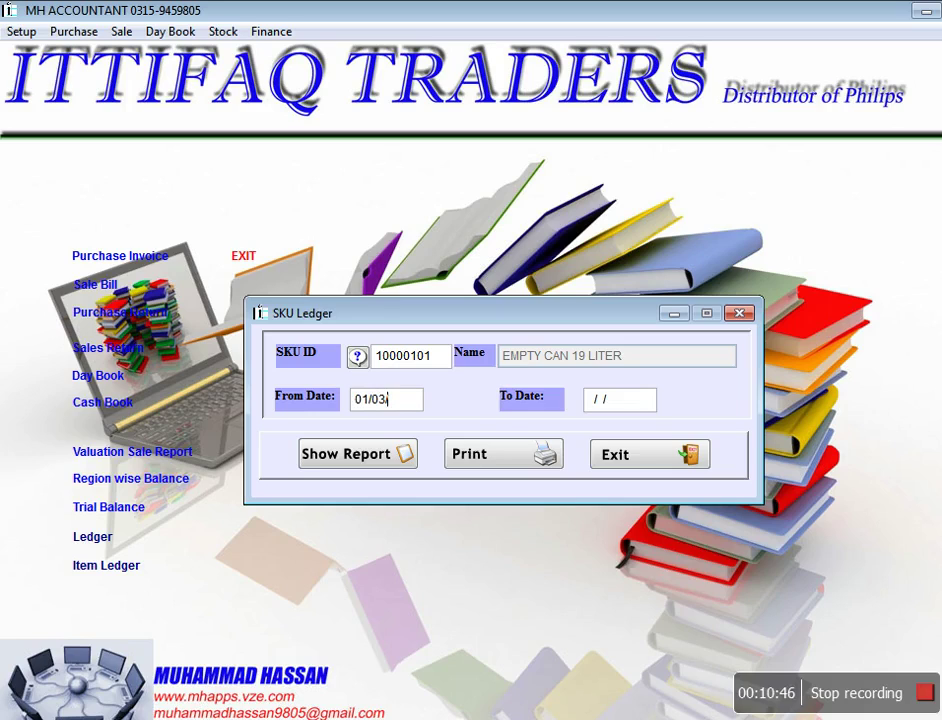
pyautogui.write('2016')
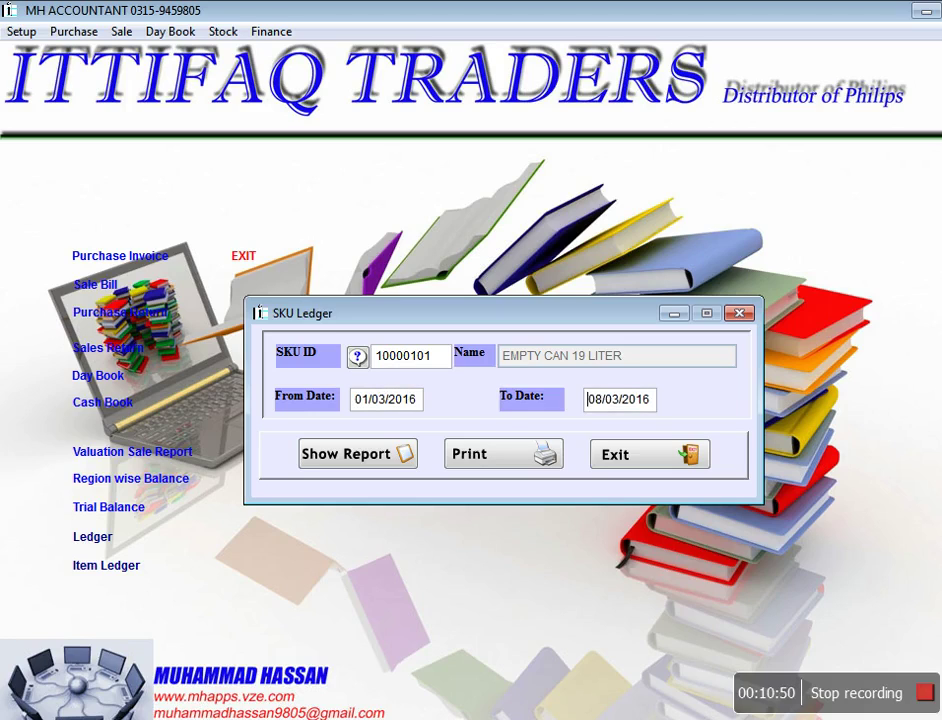
pyautogui.press('Return')
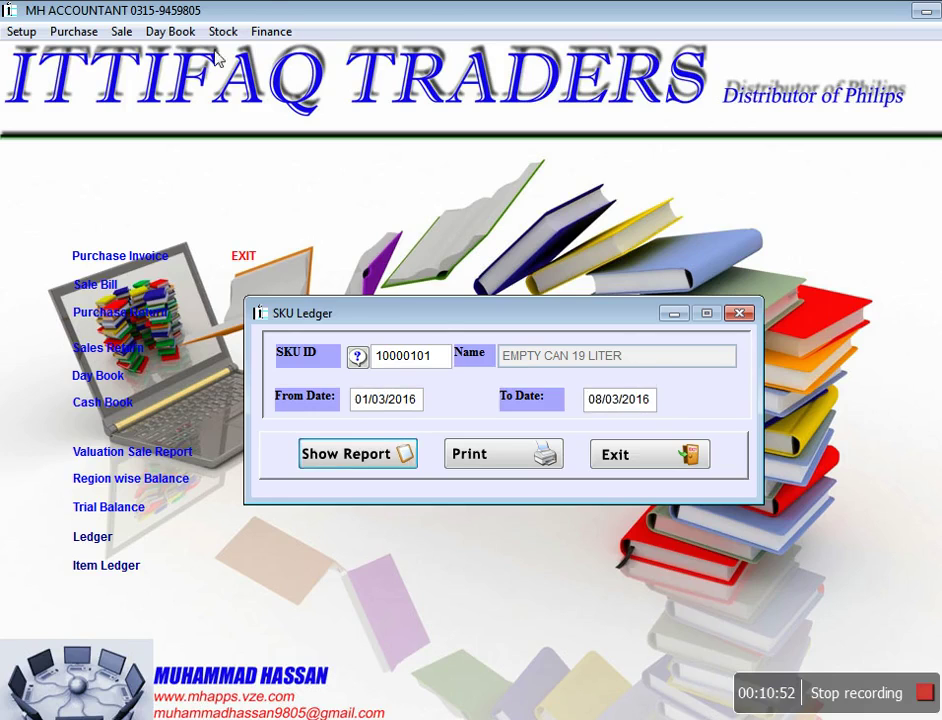
pyautogui.press('Return')
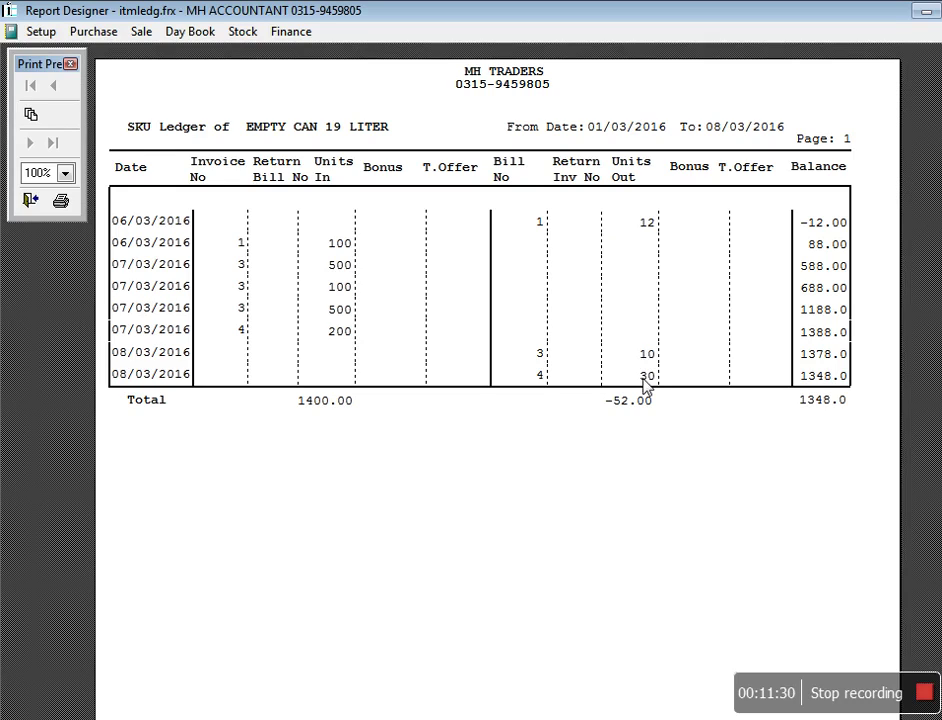
# Step: Close the ledger report and the SKU Ledger, and load sale bill 4 of company 1 for editing
pyautogui.press('Escape')
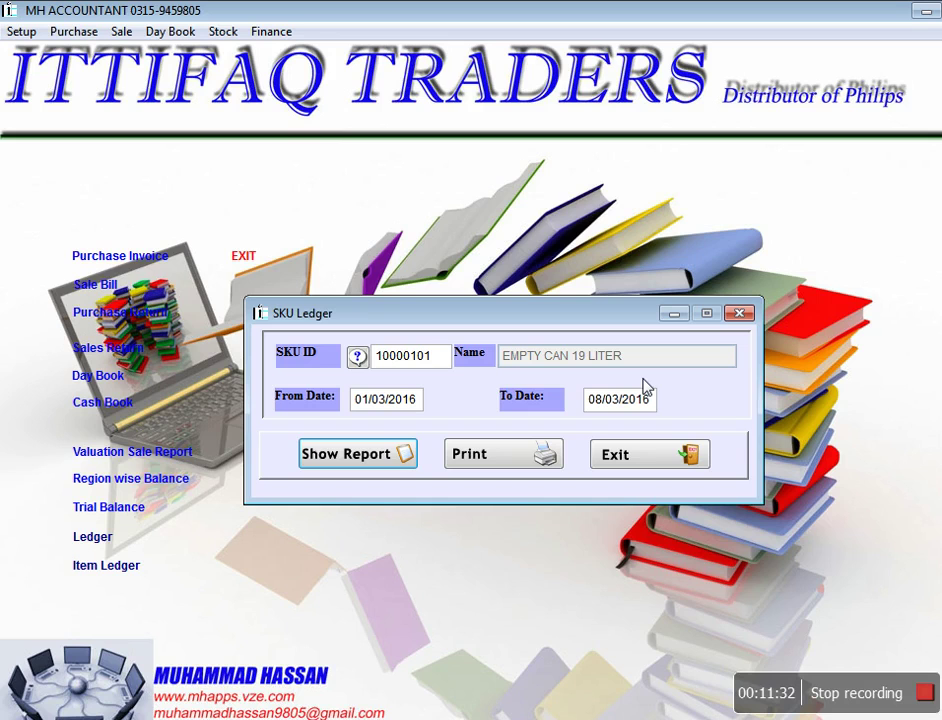
pyautogui.click(647, 452)
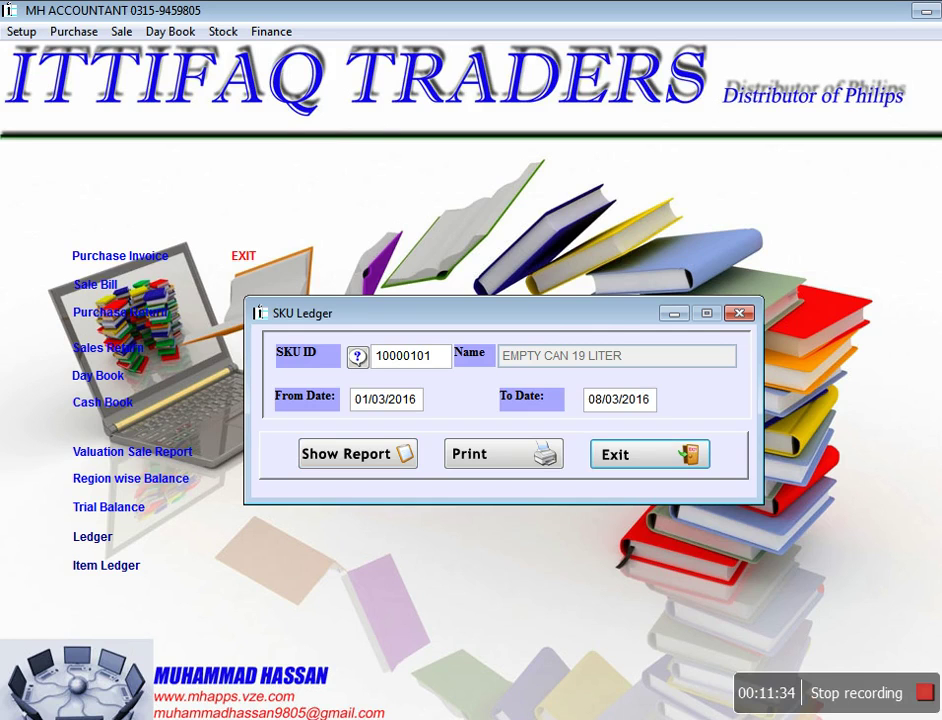
pyautogui.hotkey('alt', 's')
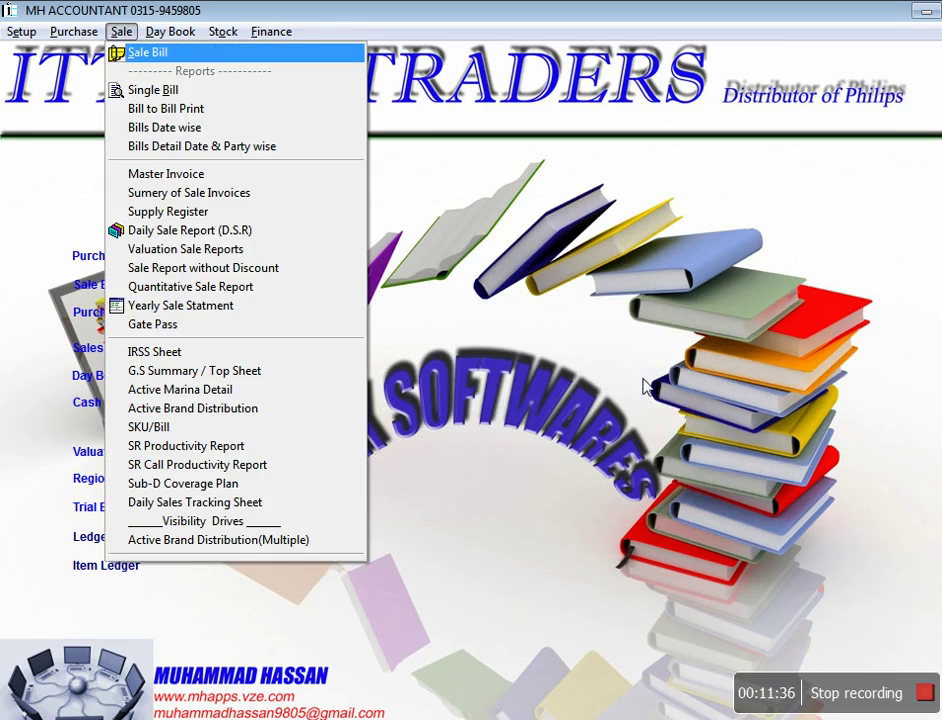
pyautogui.press('Return')
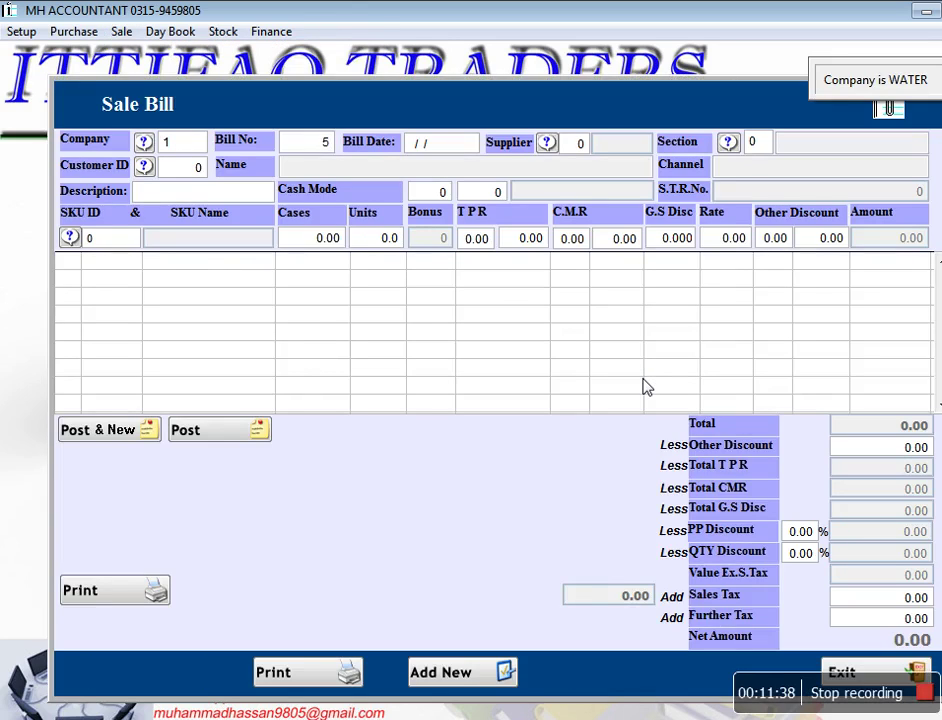
pyautogui.write('4')
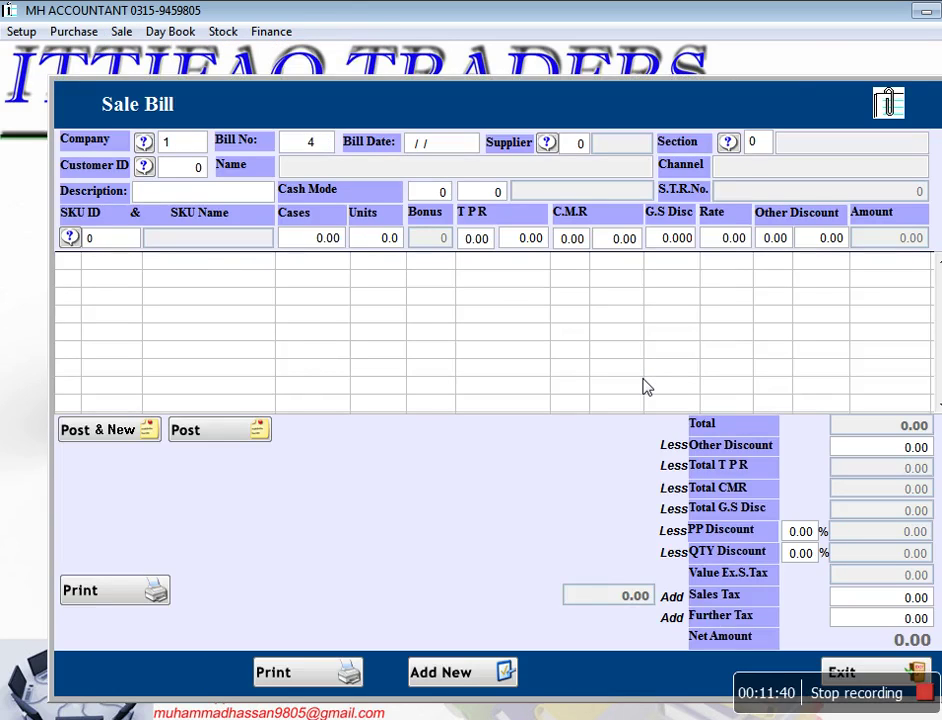
pyautogui.press('Return')
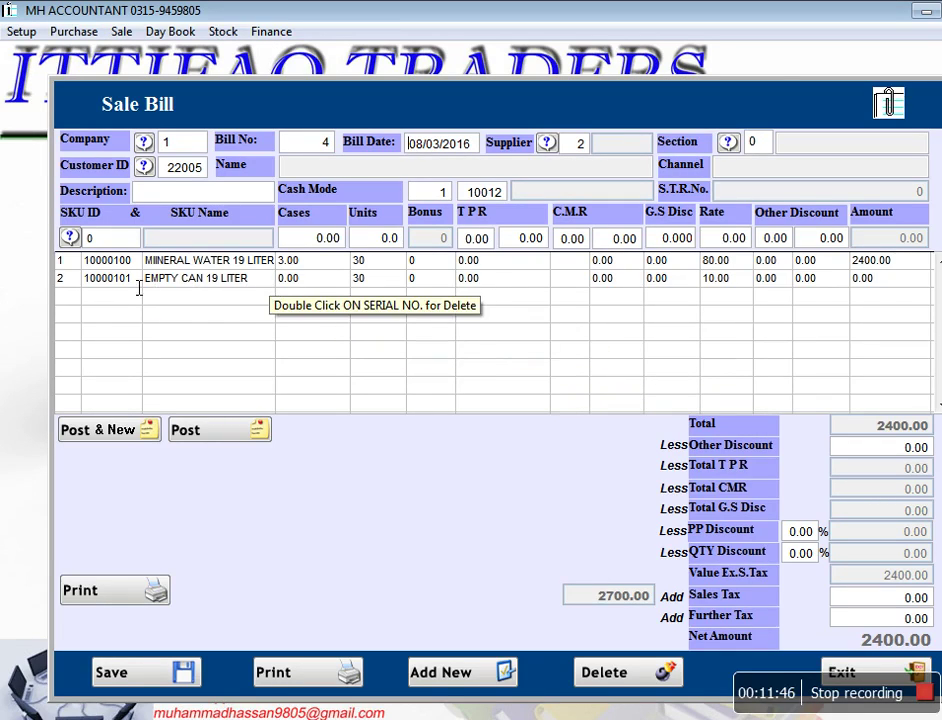
# Step: Set the units of the EMPTY CAN 19 LITER line to 20 and save the bill
pyautogui.click(371, 288)
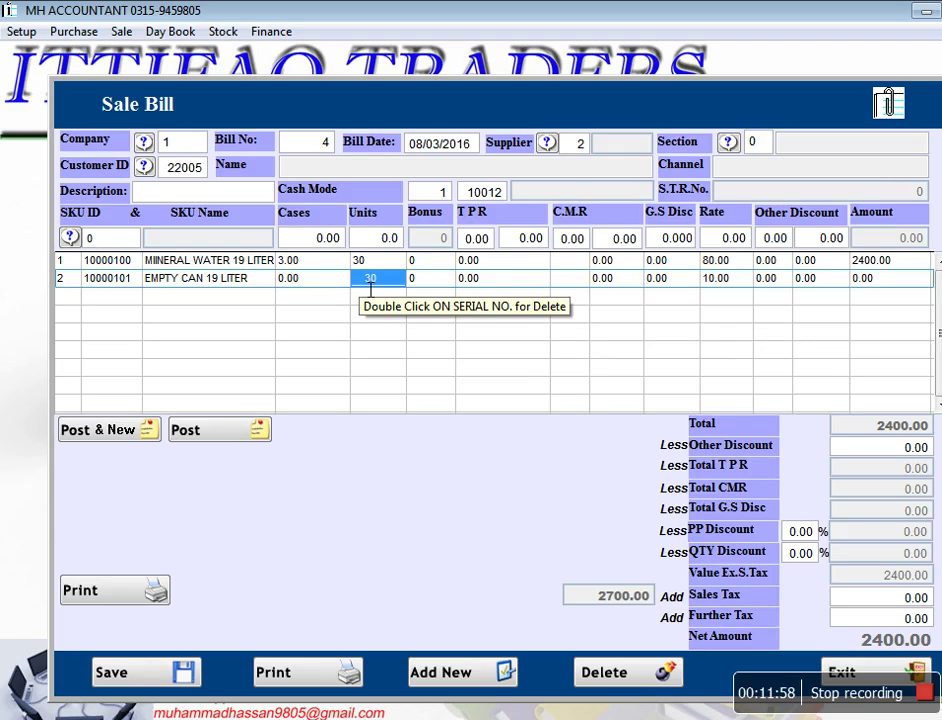
pyautogui.write('2')
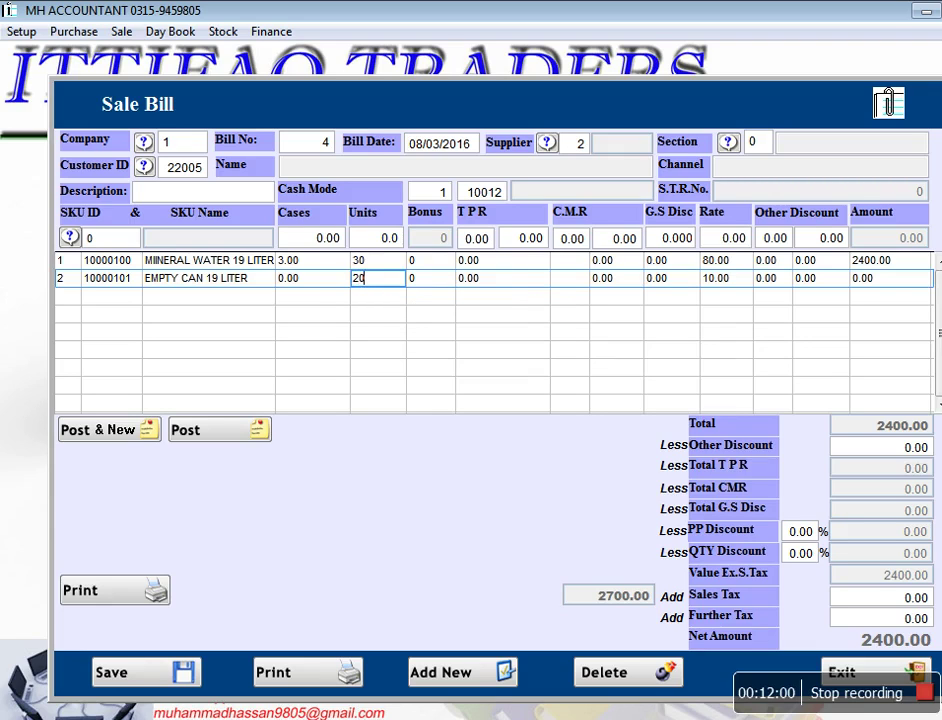
pyautogui.press('Return')
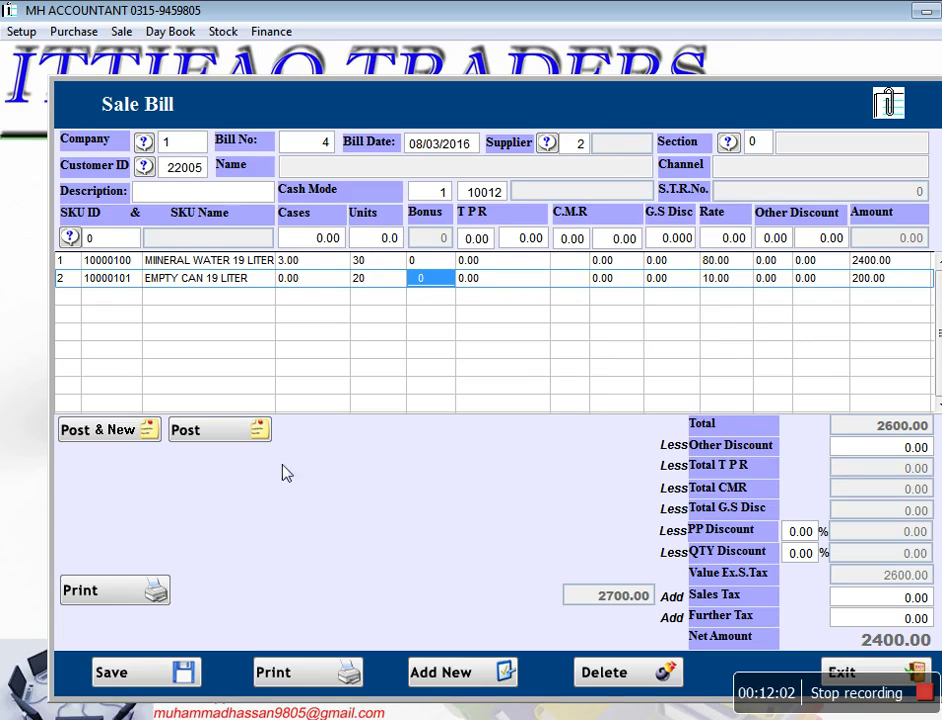
pyautogui.click(145, 676)
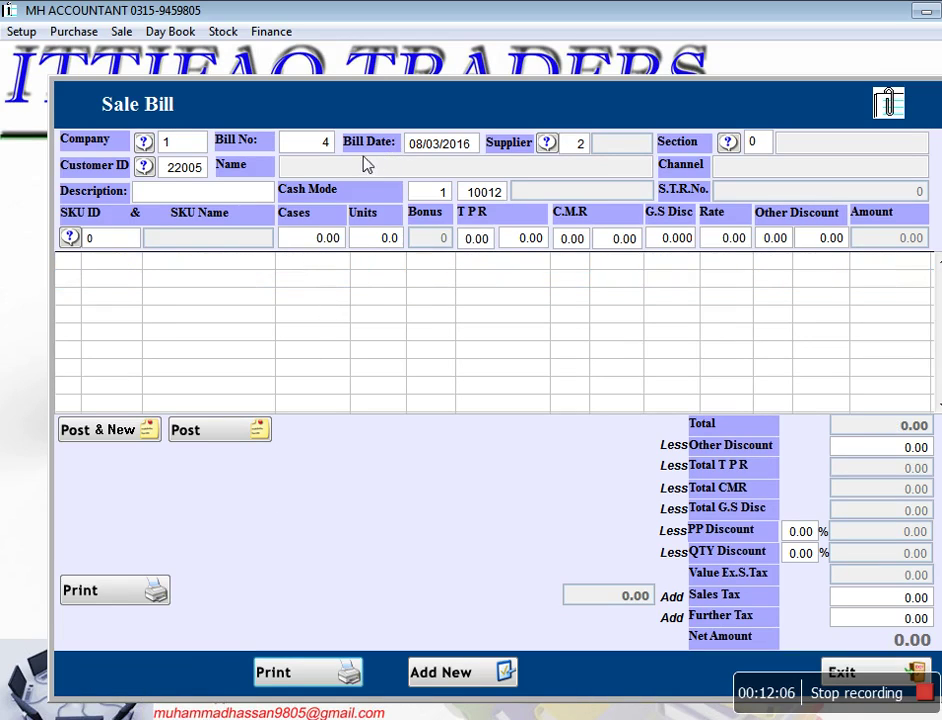
# Step: Reload bill 4 to check its saved lines, and close the Sale Bill form
pyautogui.click(331, 149)
pyautogui.write('0')
pyautogui.press('Return')
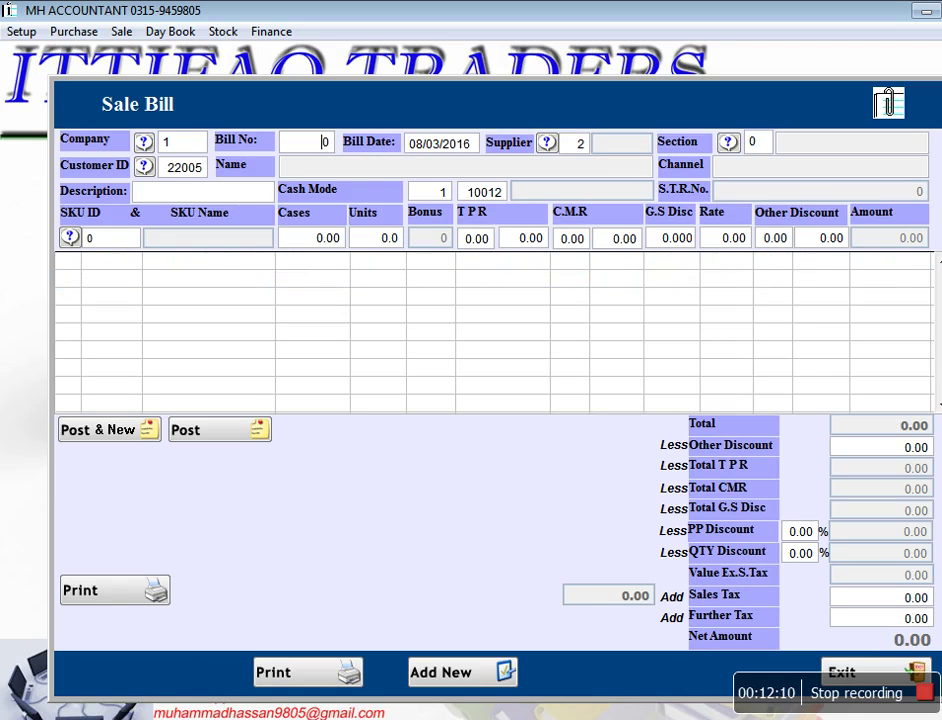
pyautogui.write('4')
pyautogui.press('Return')
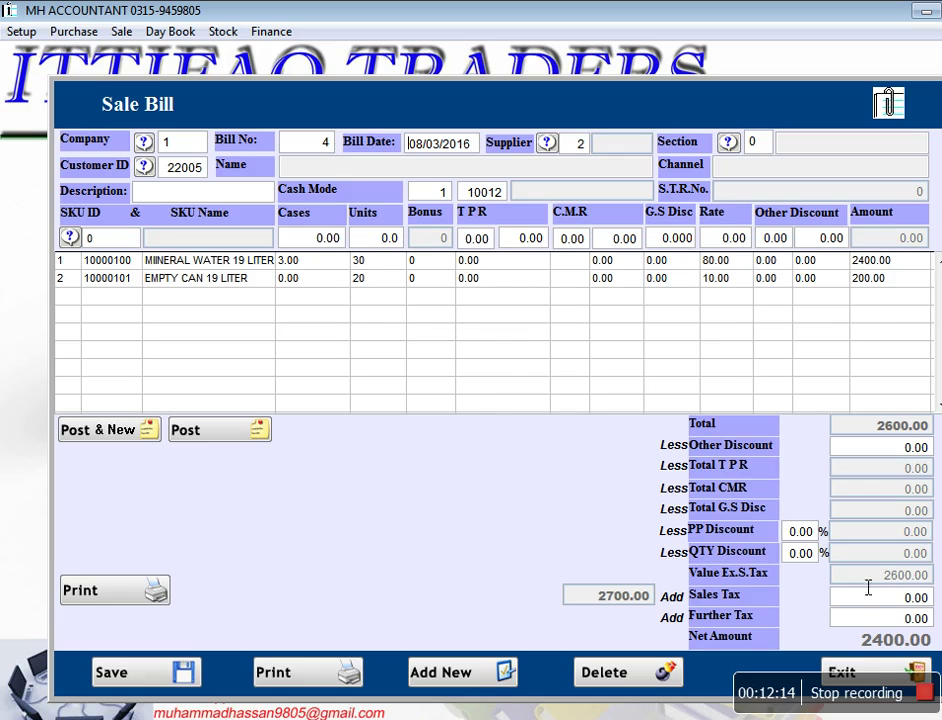
pyautogui.click(855, 673)
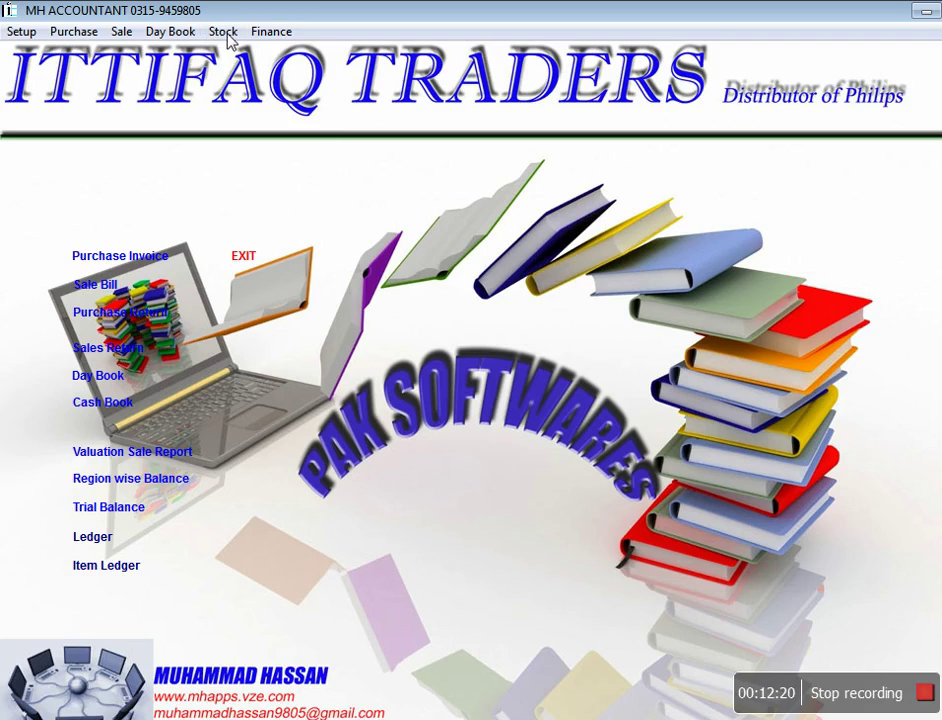
# Step: Open the SKU Ledger and choose EMPTY CAN 19 LITER, SKU 10000101, from the SKU list
pyautogui.click(224, 32)
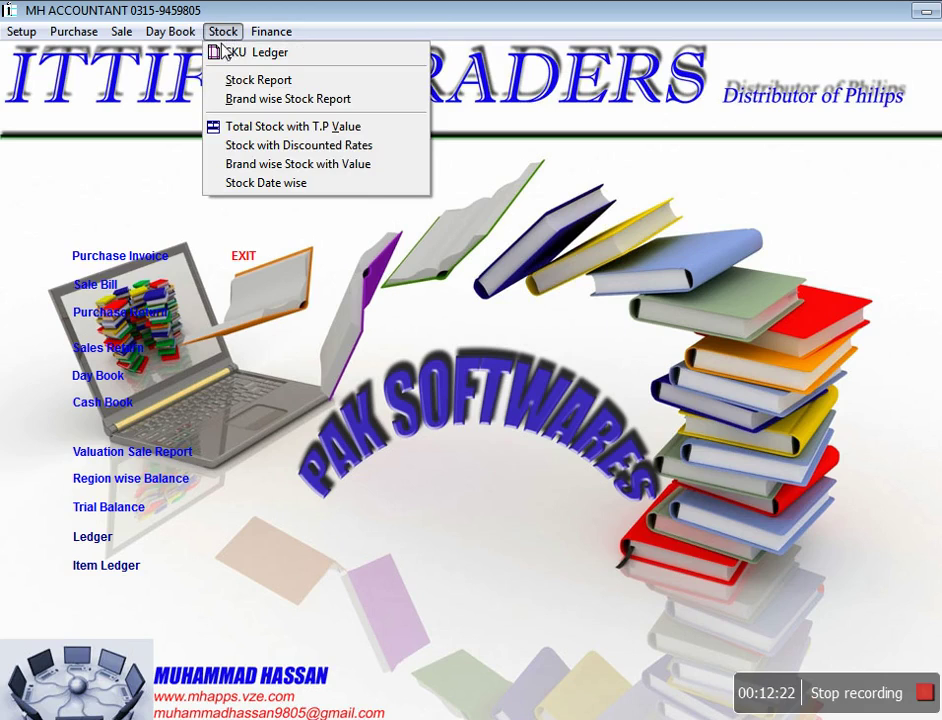
pyautogui.click(228, 59)
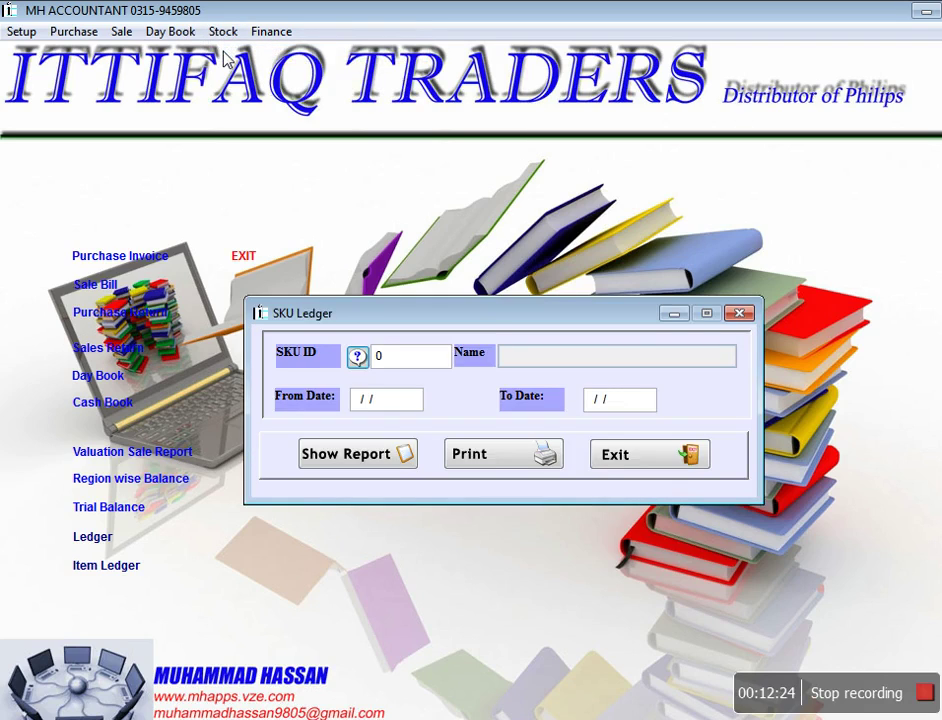
pyautogui.press('Return')
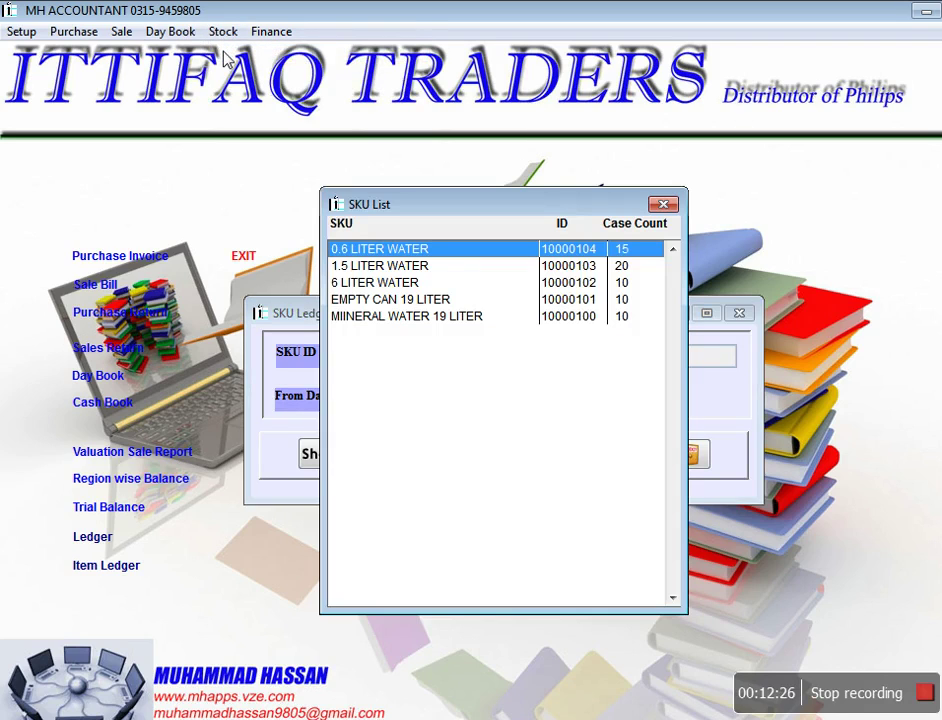
pyautogui.press('Down')
pyautogui.press('Down')
pyautogui.press('Down')
pyautogui.press('Return')
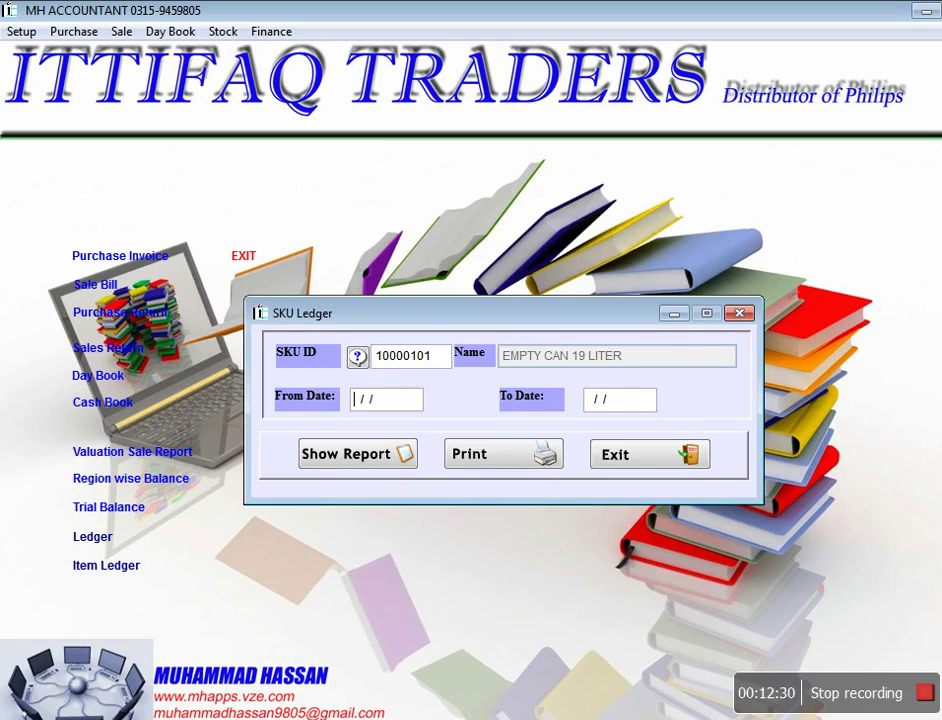
# Step: Preview the ledger for 01/01/2016 to 08/03/2016, and close the report and the SKU Ledger
pyautogui.write('01/01/2016')
pyautogui.press('Return')
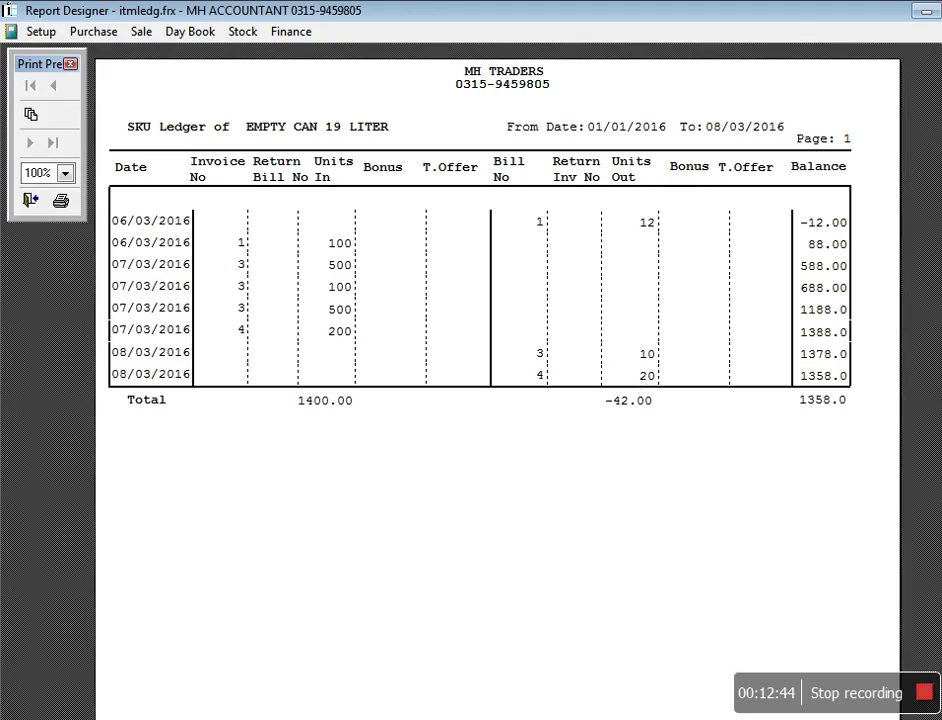
pyautogui.press('Escape')
pyautogui.press('Tab')
pyautogui.press('Tab')
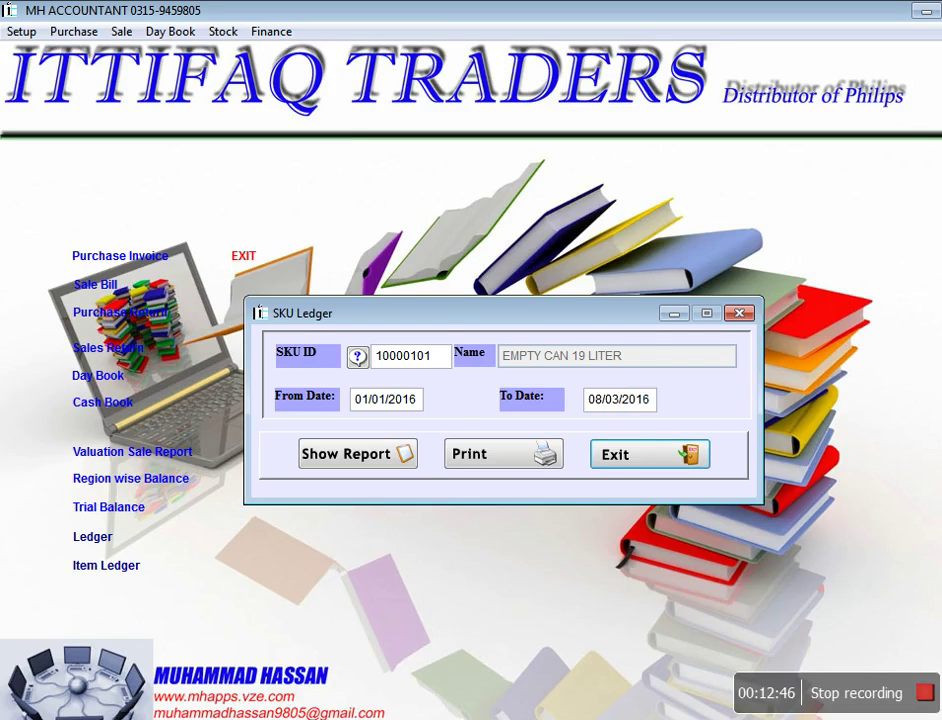
pyautogui.press('Return')
# Step: Open the Sale Bill form again and load bill 4 of company 1
pyautogui.hotkey('alt', 's')
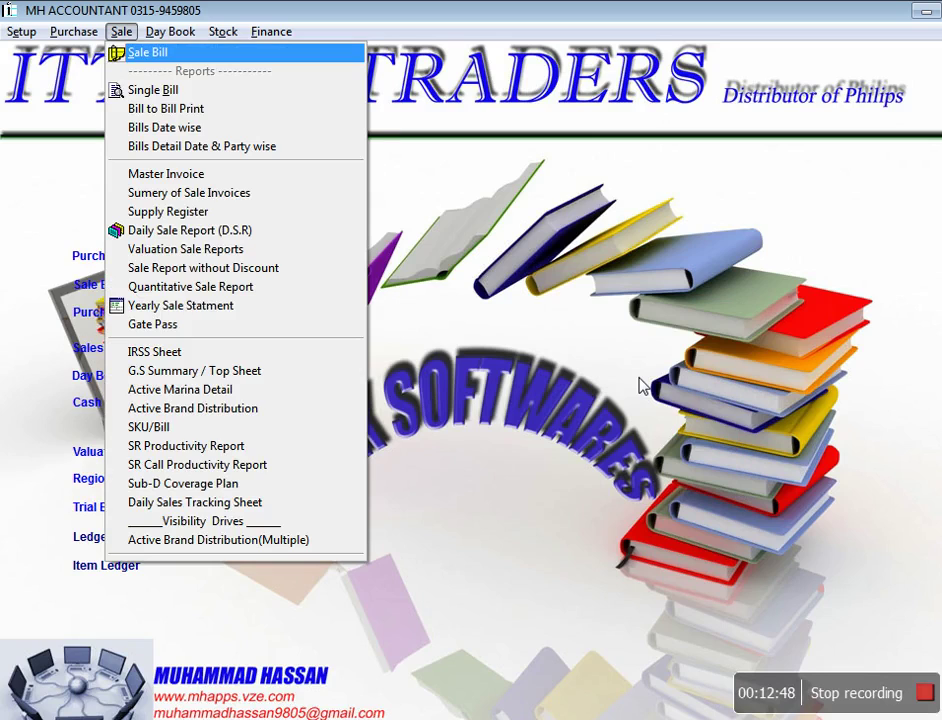
pyautogui.press('Return')
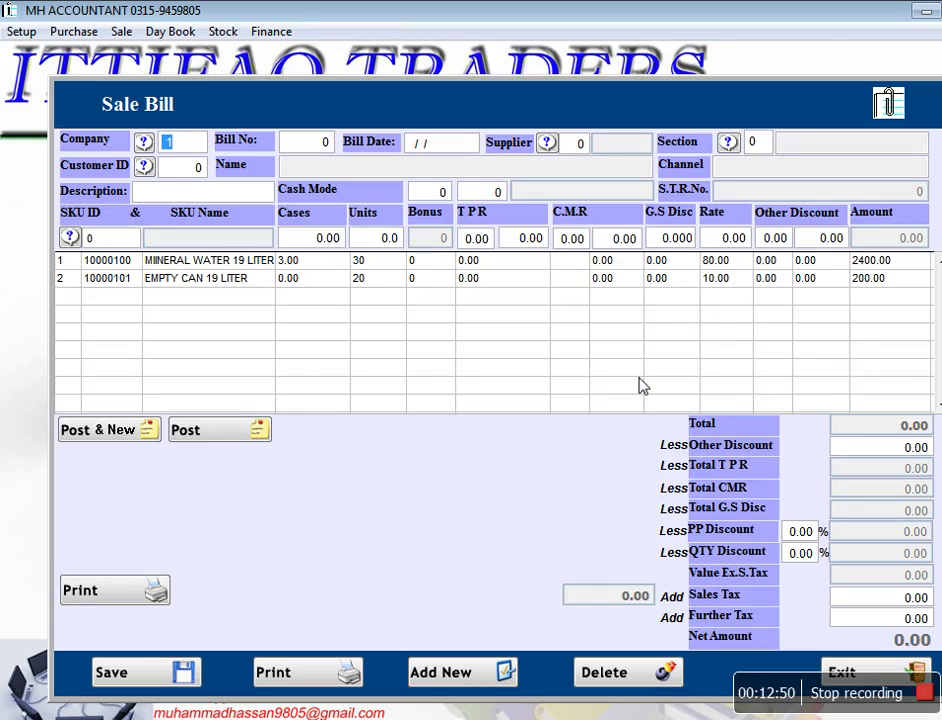
pyautogui.press('Return')
pyautogui.write('4')
pyautogui.press('Return')
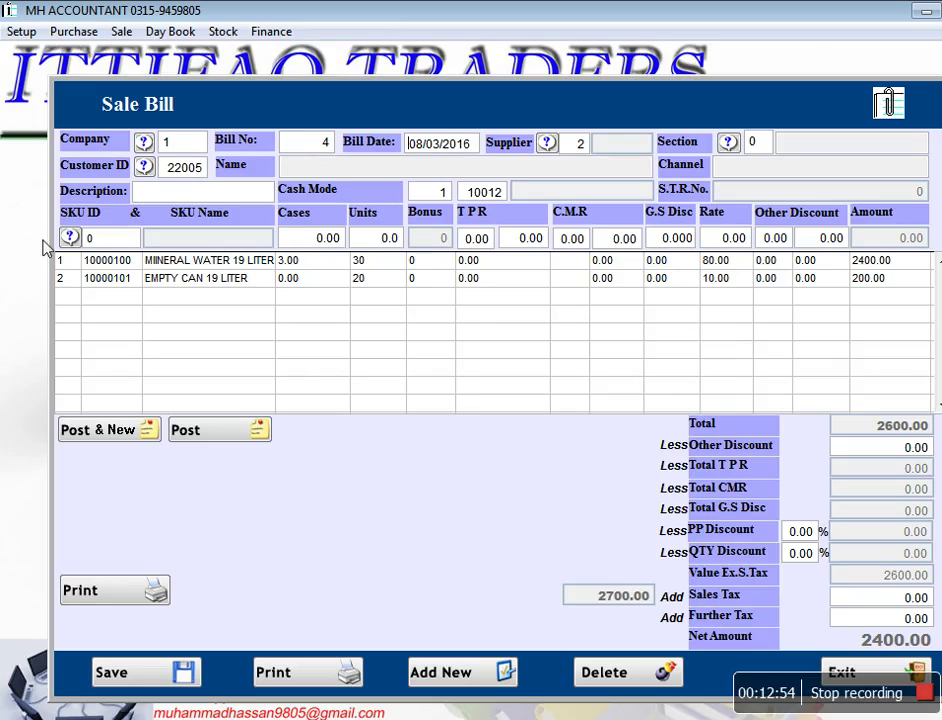
# Step: Delete the EMPTY CAN 19 LITER line from bill 4, save the bill and close the form
pyautogui.doubleClick(72, 282)
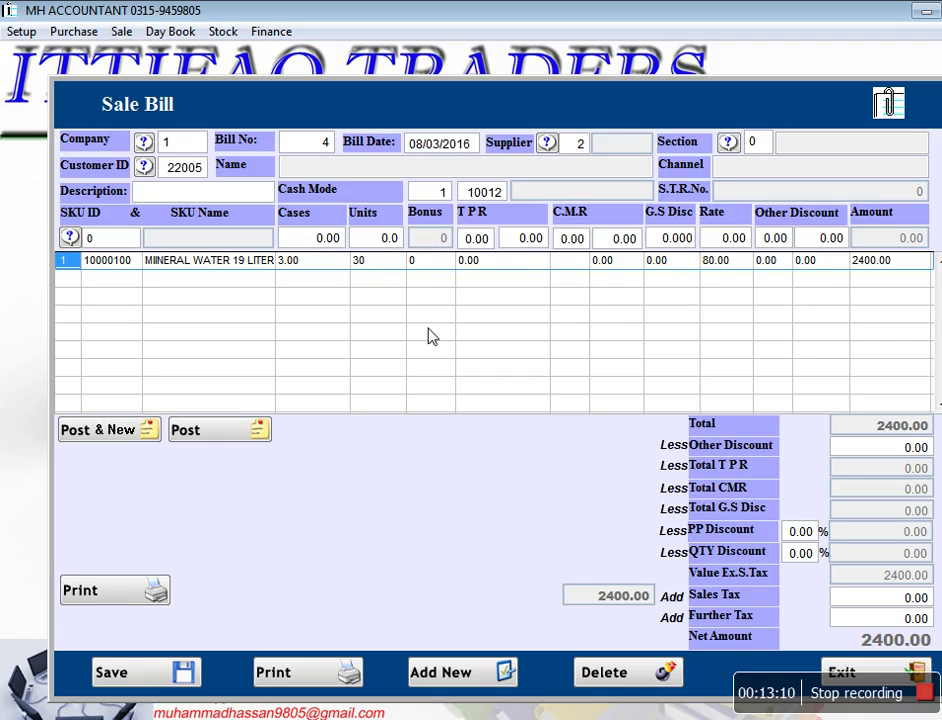
pyautogui.click(140, 682)
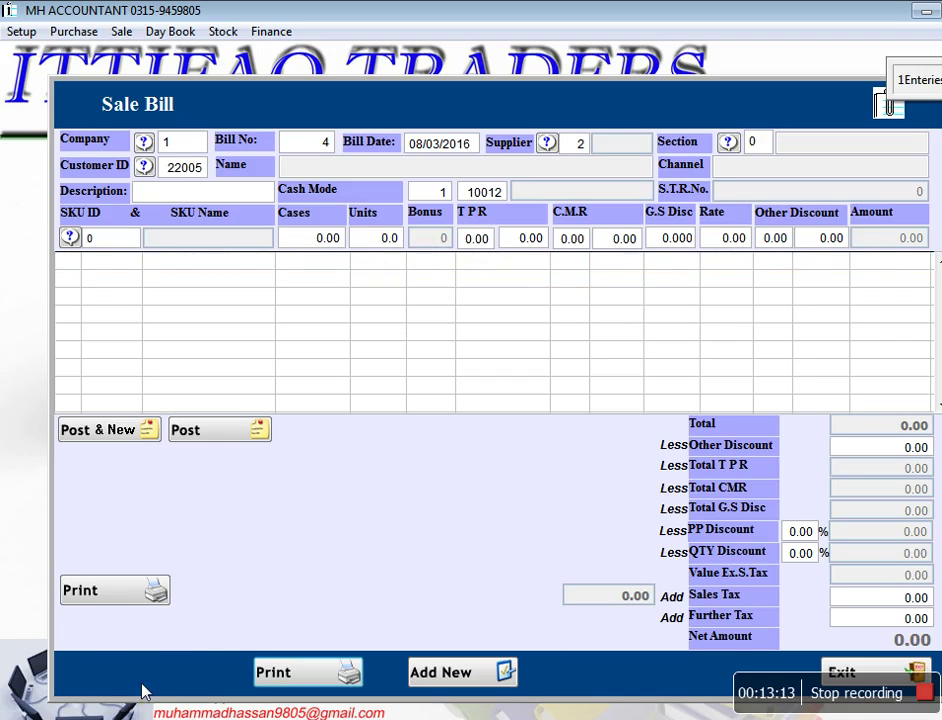
pyautogui.click(897, 675)
# Step: Reopen the SKU Ledger after the line deletion and select EMPTY CAN 19 LITER, SKU 10000101
pyautogui.press('alt')
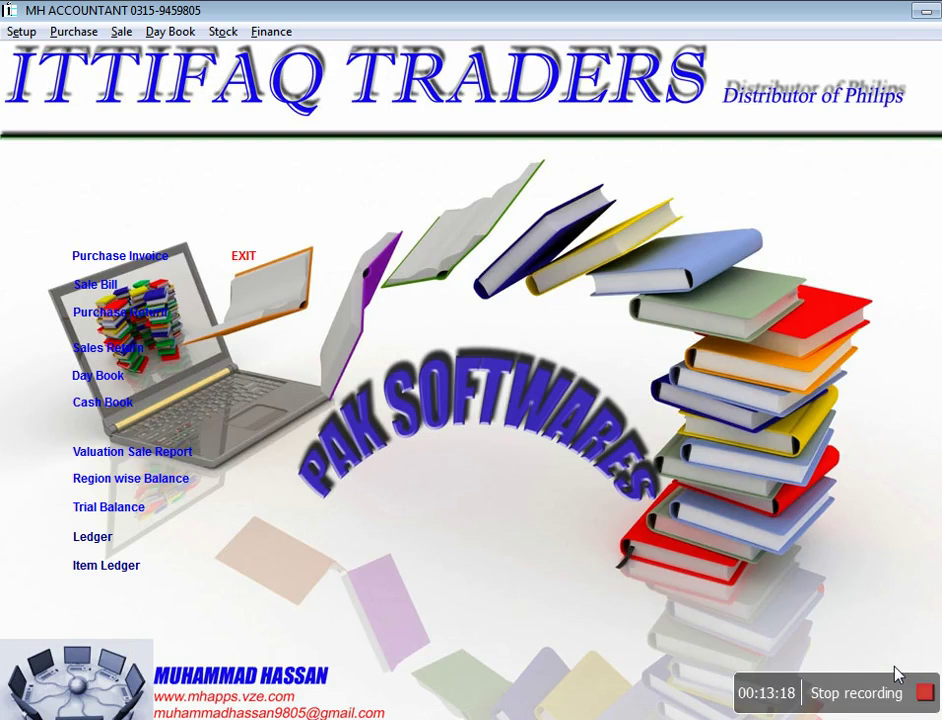
pyautogui.hotkey('alt', 'o')
pyautogui.press('Return')
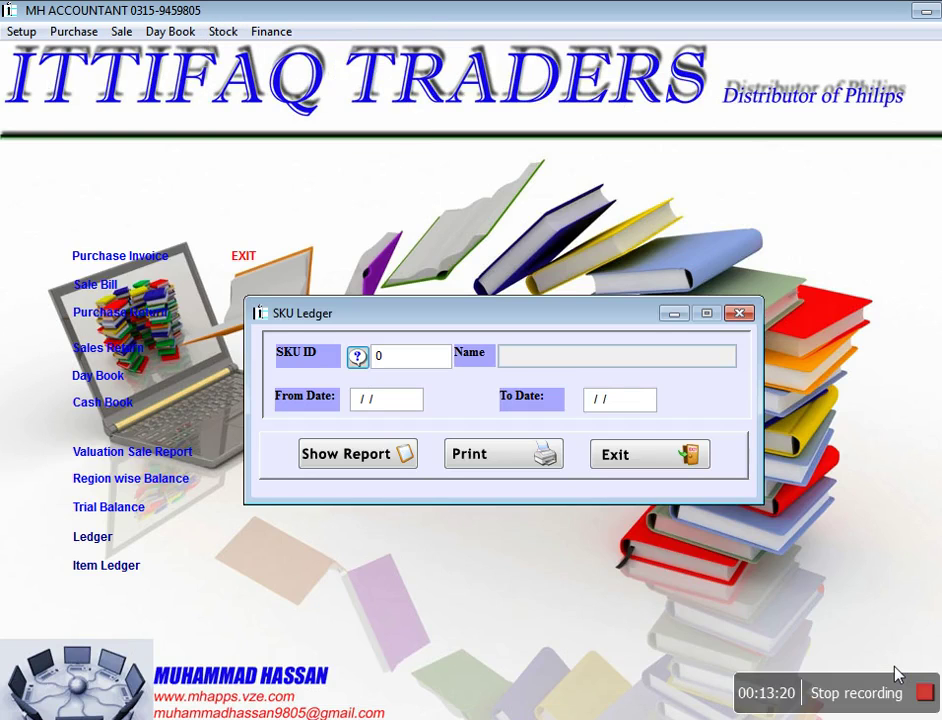
pyautogui.press('Return')
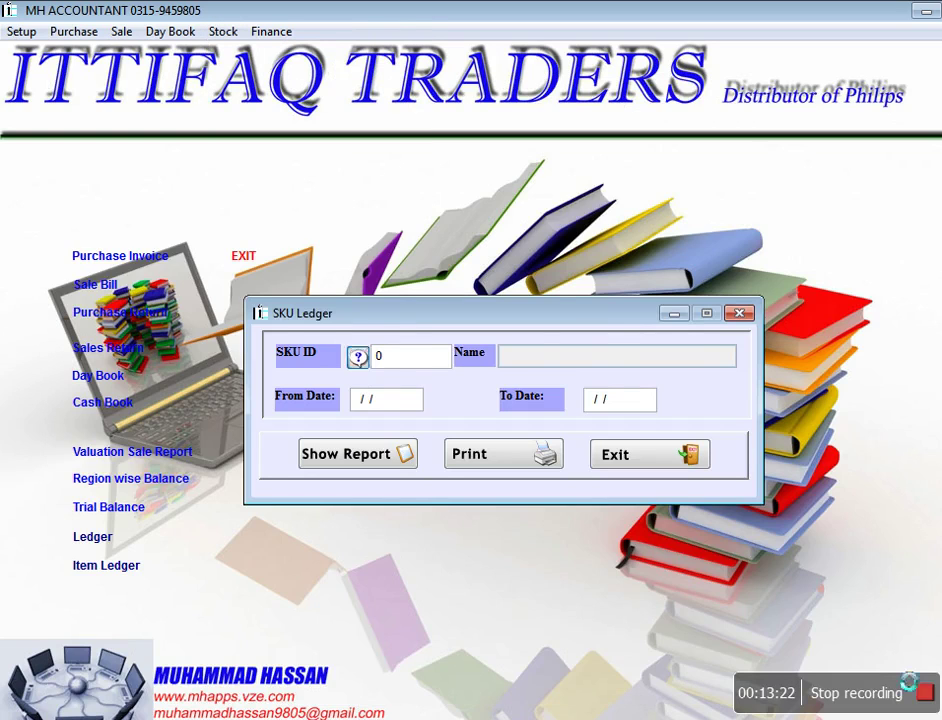
pyautogui.press('Down')
pyautogui.press('Down')
pyautogui.press('Down')
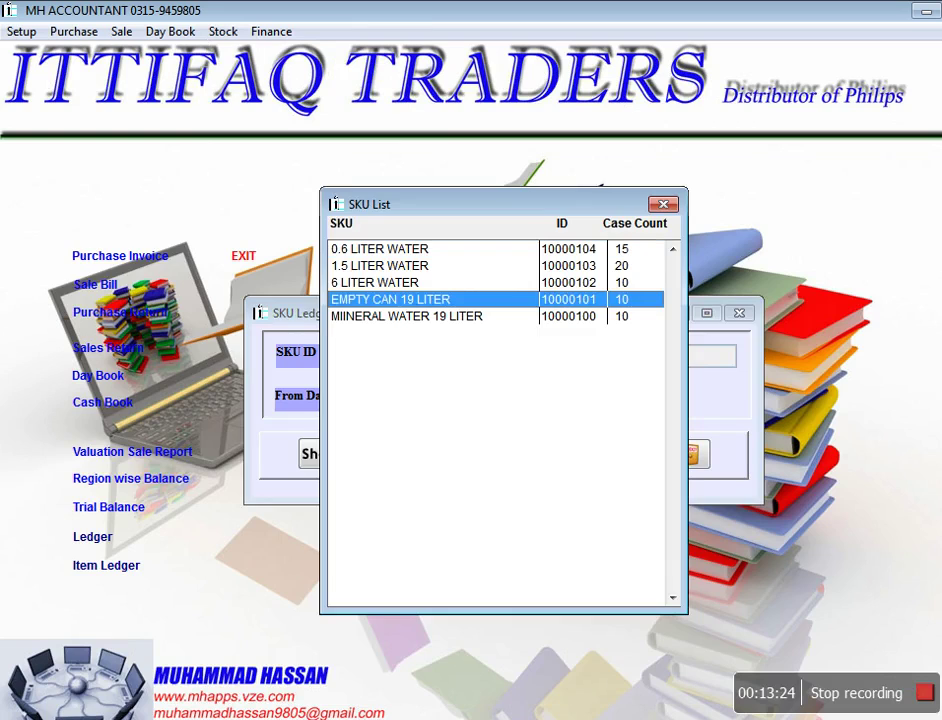
pyautogui.press('Return')
pyautogui.press('Return')
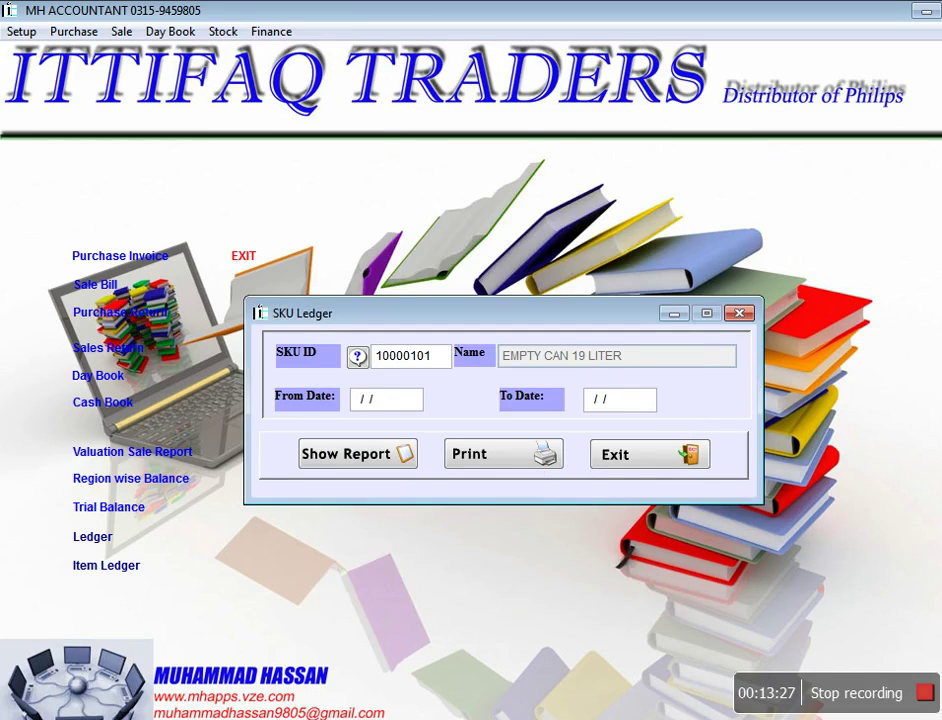
# Step: Preview the ledger for 01/03/2016 to 08/03/2016, and close the report and the SKU Ledger
pyautogui.write('01/03/2016')
pyautogui.press('Return')
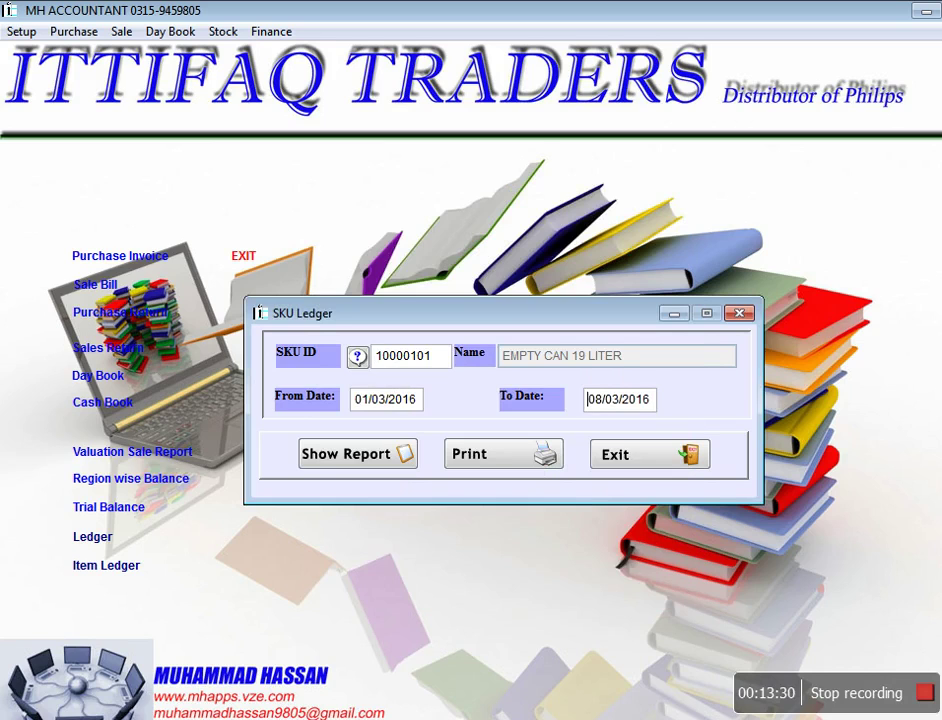
pyautogui.press('Return')
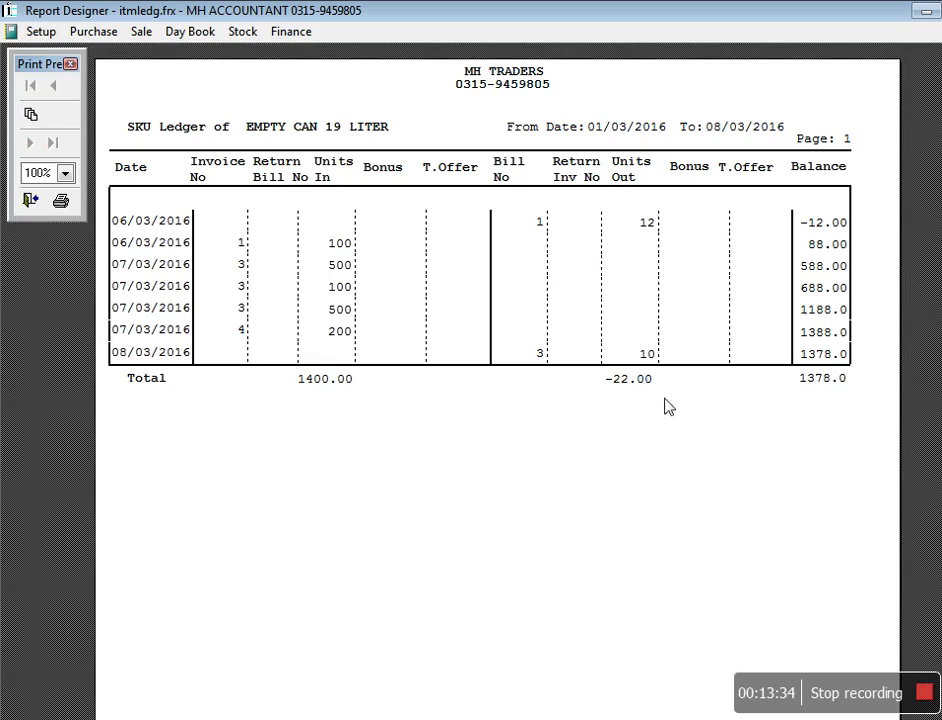
pyautogui.press('Escape')
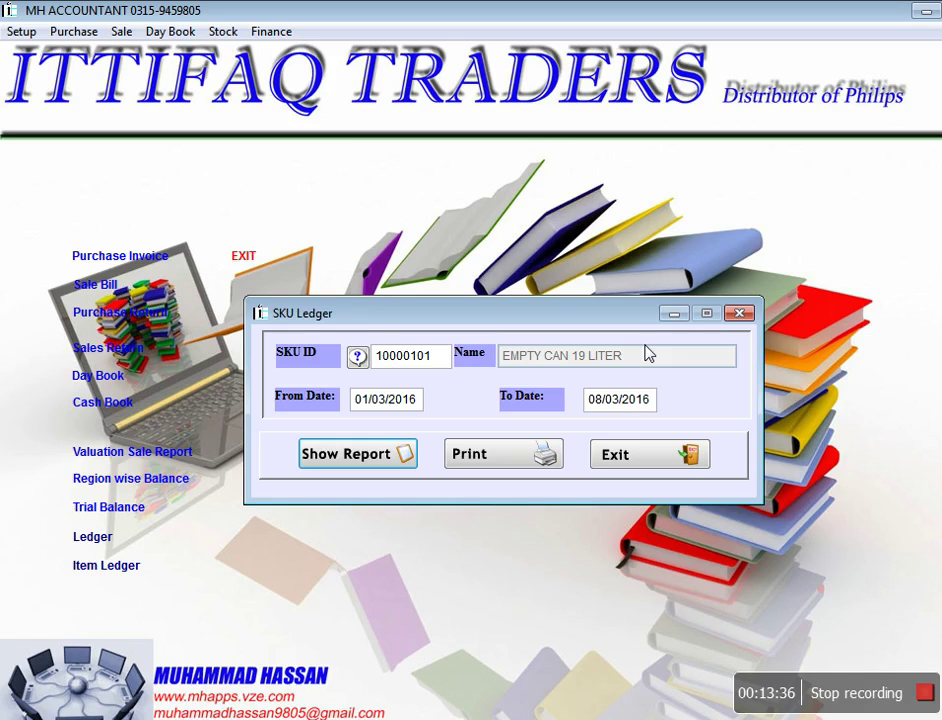
pyautogui.press('Escape')
pyautogui.press('Return')
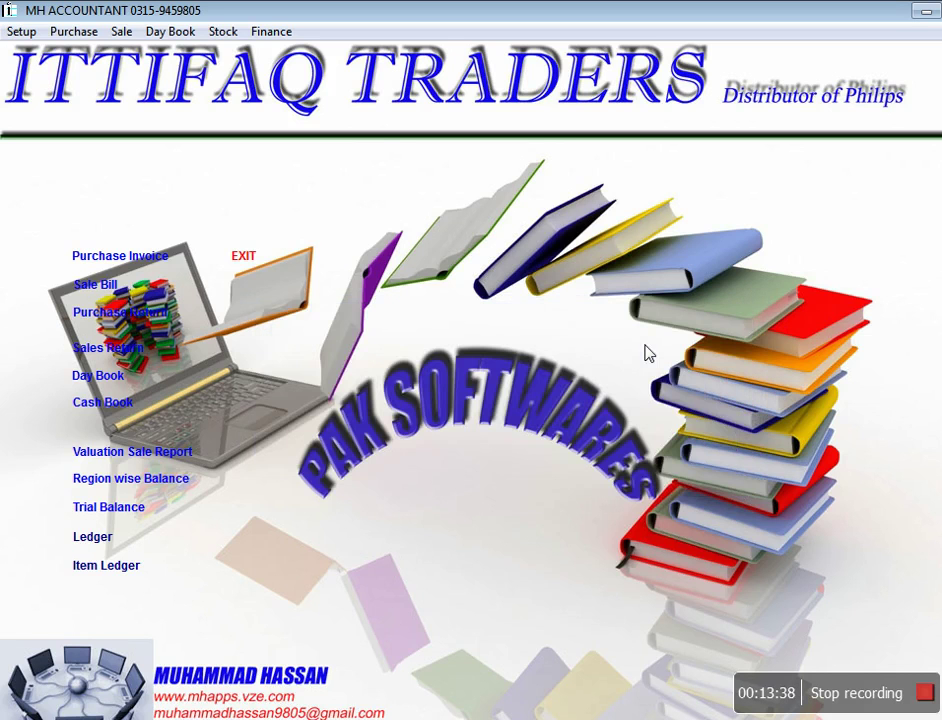
# Step: Open the Sale Bill form and load bill 3 of company 1
pyautogui.hotkey('alt', 'a')
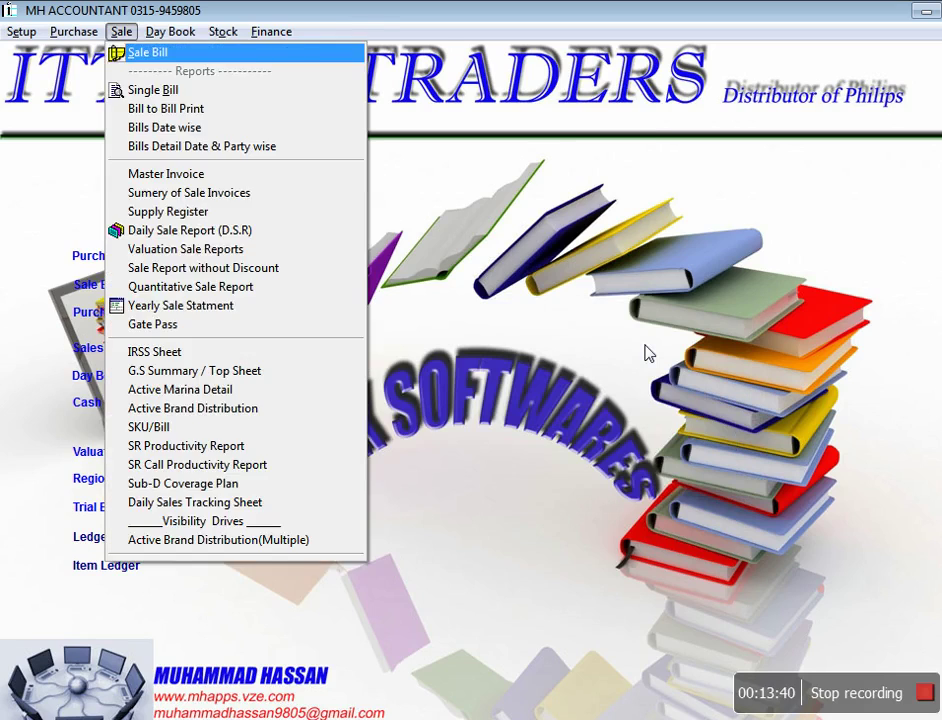
pyautogui.press('Return')
pyautogui.press('Return')
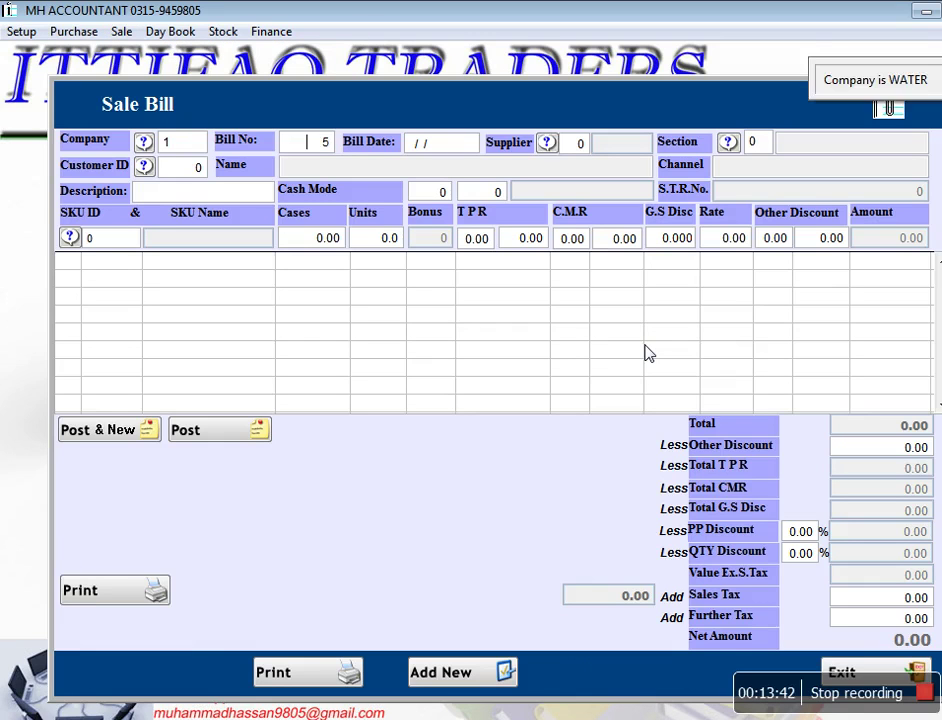
pyautogui.write('3')
pyautogui.press('Return')
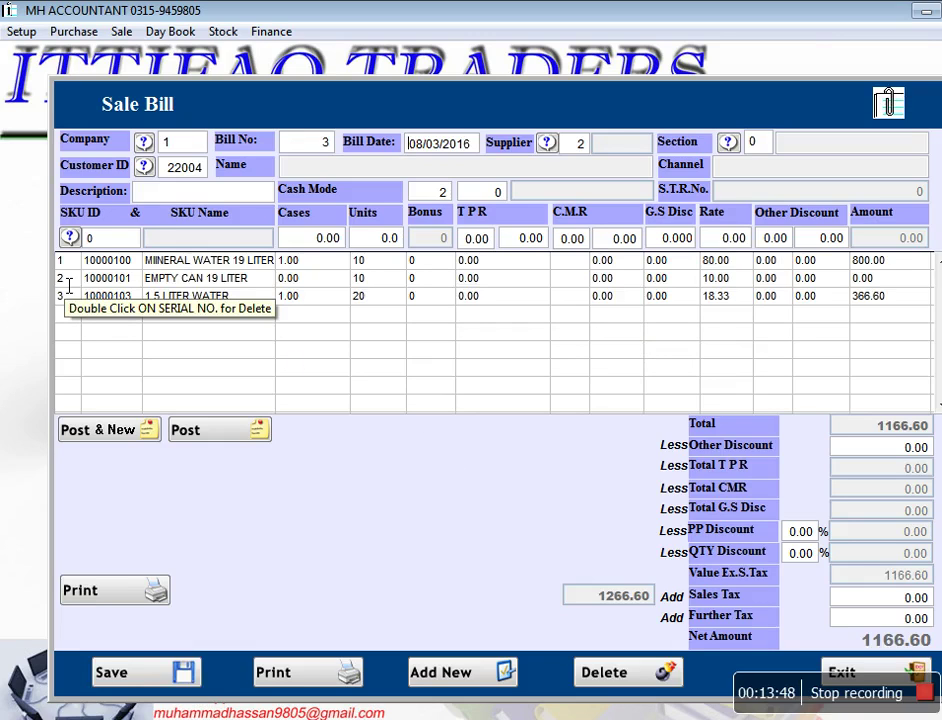
# Step: Delete the EMPTY CAN 19 LITER line from bill 3, save the bill and close the form
pyautogui.click(68, 283)
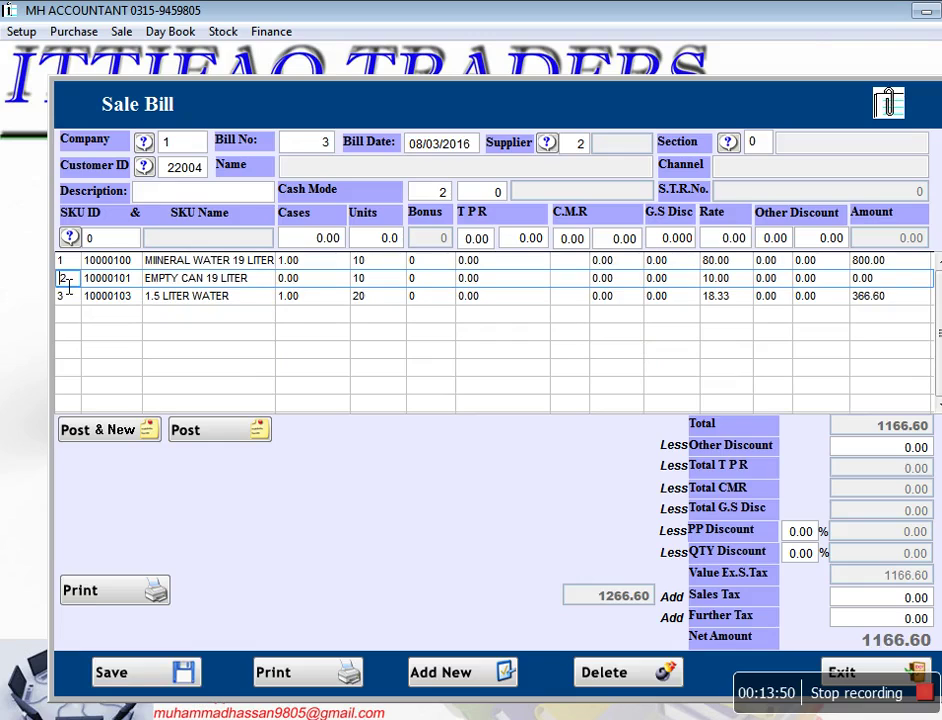
pyautogui.press('Delete')
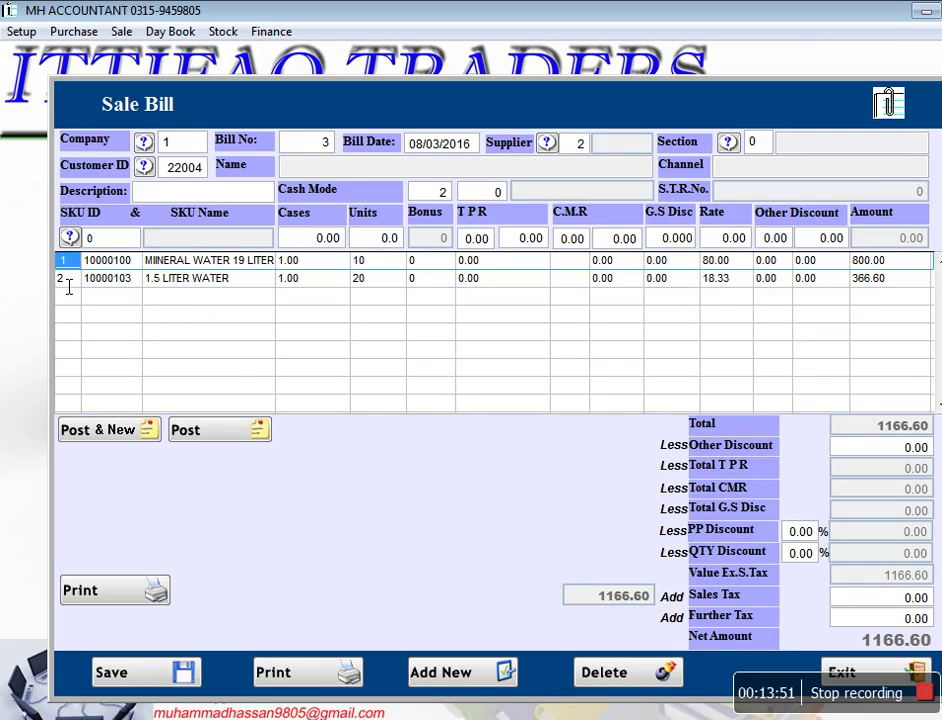
pyautogui.click(148, 674)
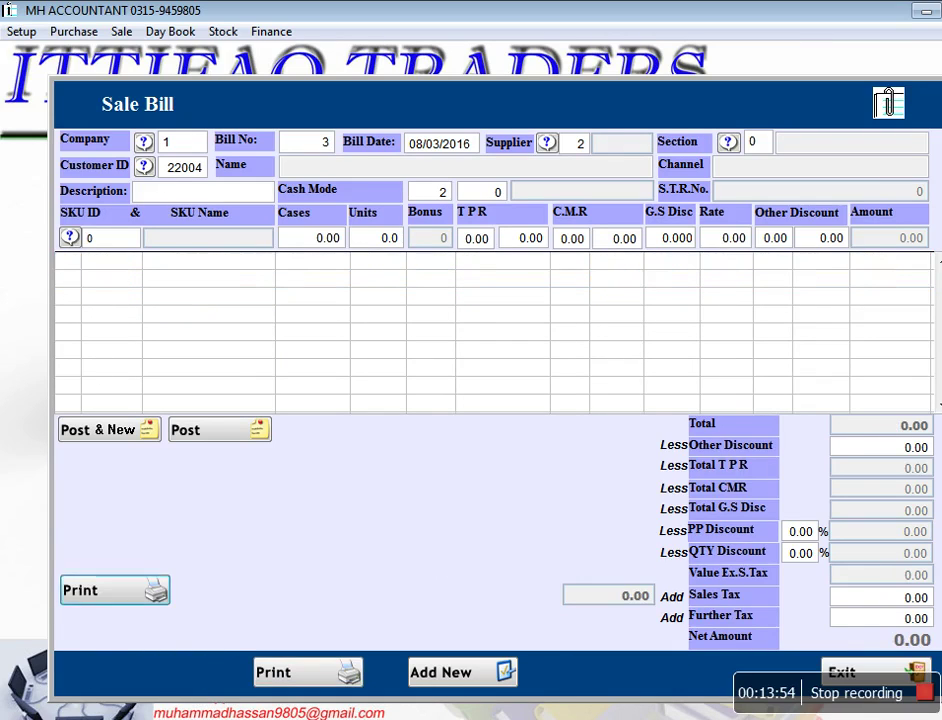
pyautogui.press('Escape')
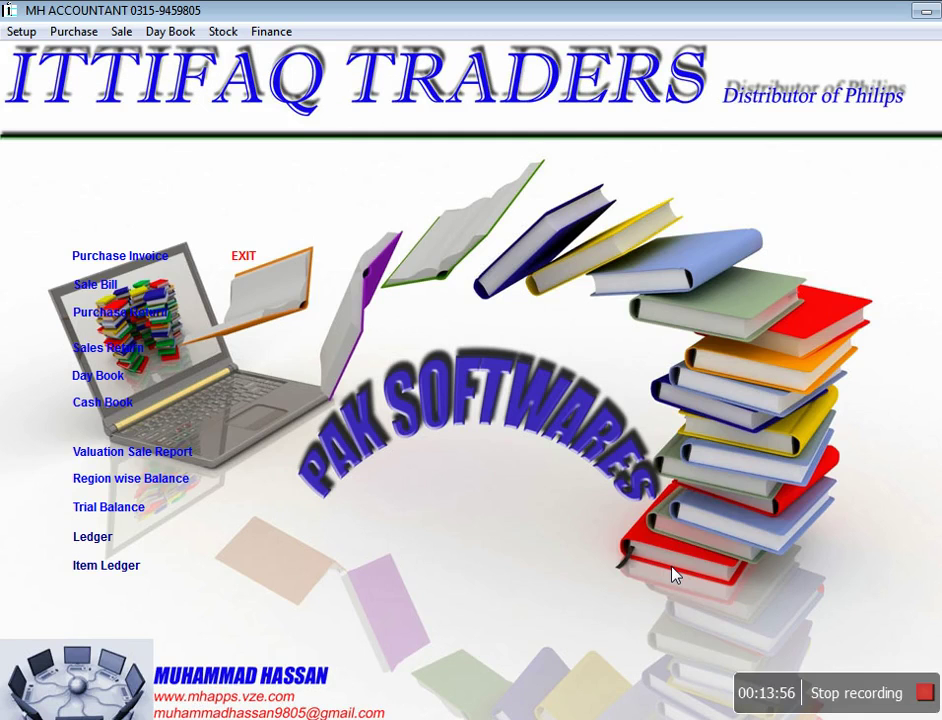
# Step: Open the SKU Ledger and select EMPTY CAN 19 LITER, SKU 10000101, to check the stock after the bill 3 deletion
pyautogui.press('alt')
pyautogui.press('o')
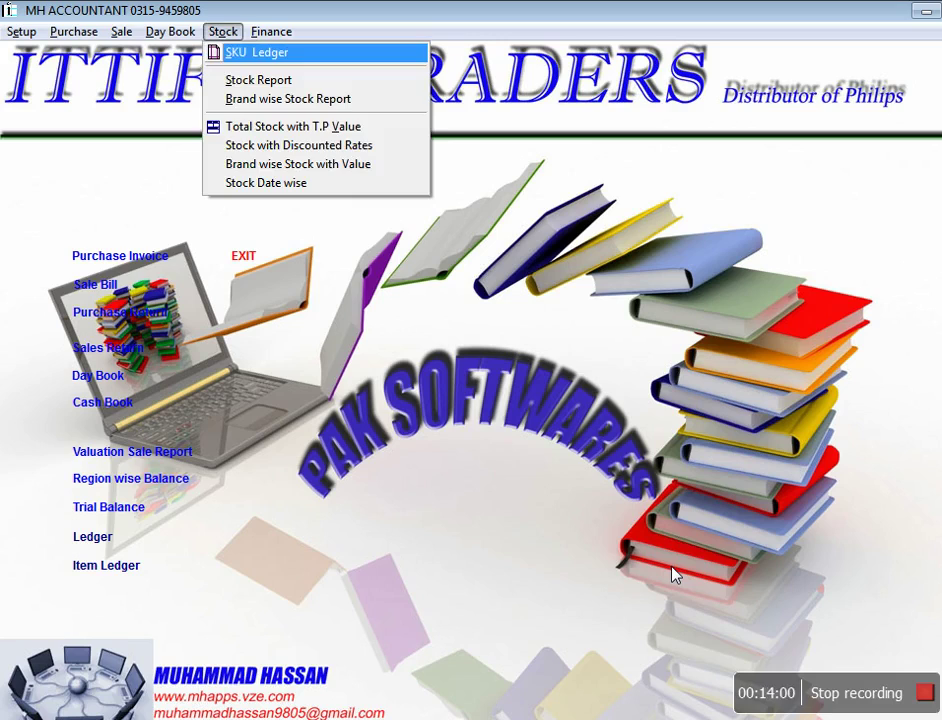
pyautogui.press('Return')
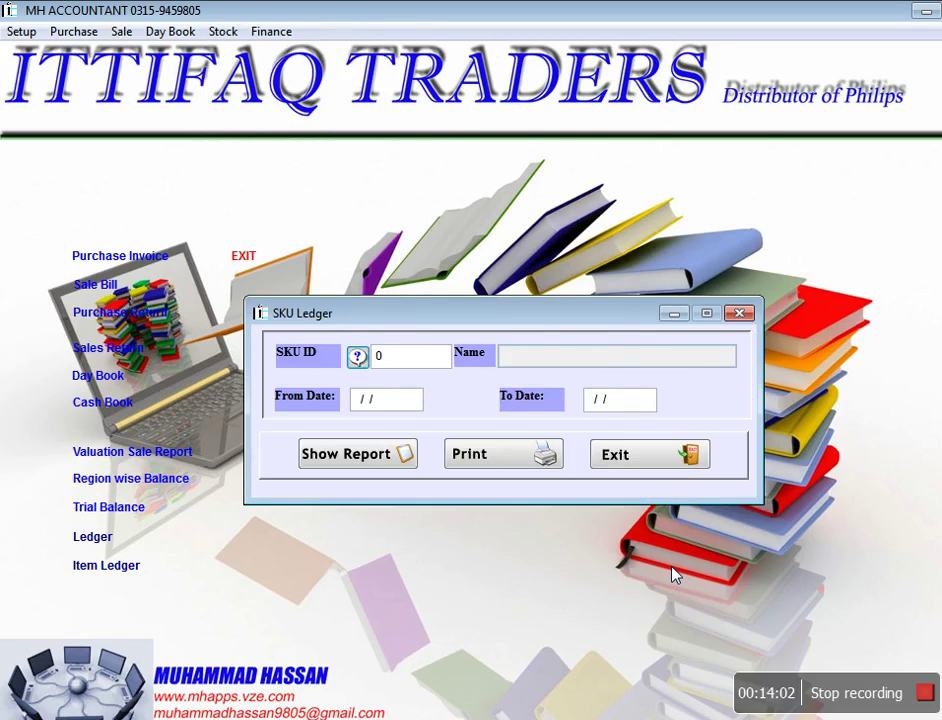
pyautogui.press('Return')
pyautogui.press('Down')
pyautogui.press('Down')
pyautogui.press('Down')
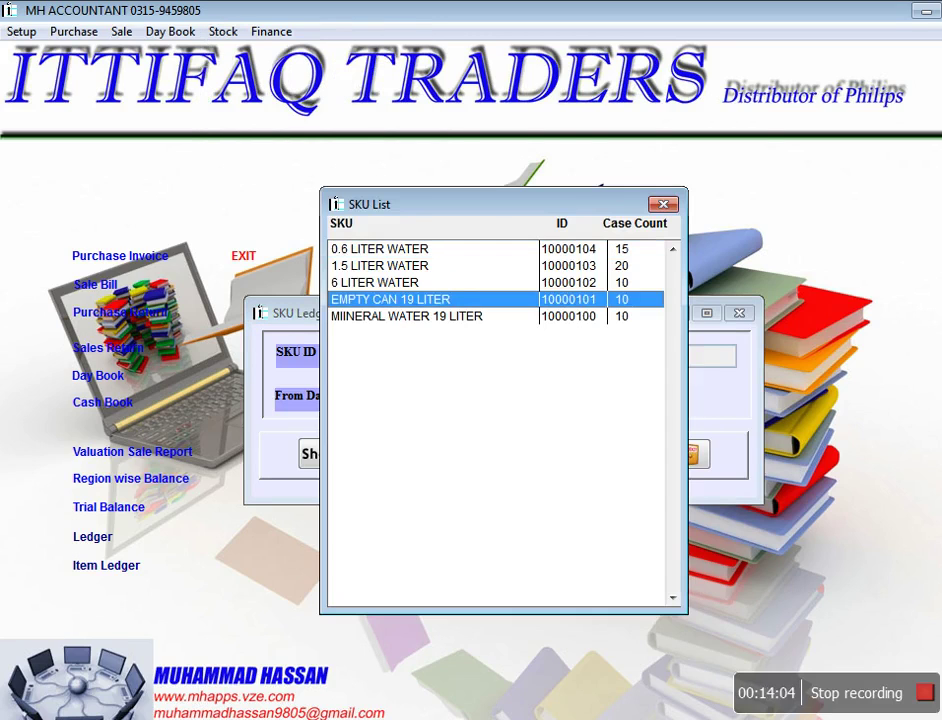
pyautogui.press('Return')
# Step: Preview the EMPTY CAN 19 LITER ledger for 01/03/2016 to 08/03/2016, and close the report and its form
pyautogui.write('01/03/2016')
pyautogui.press('Return')
pyautogui.write('08032016')
pyautogui.press('Return')
pyautogui.press('Return')
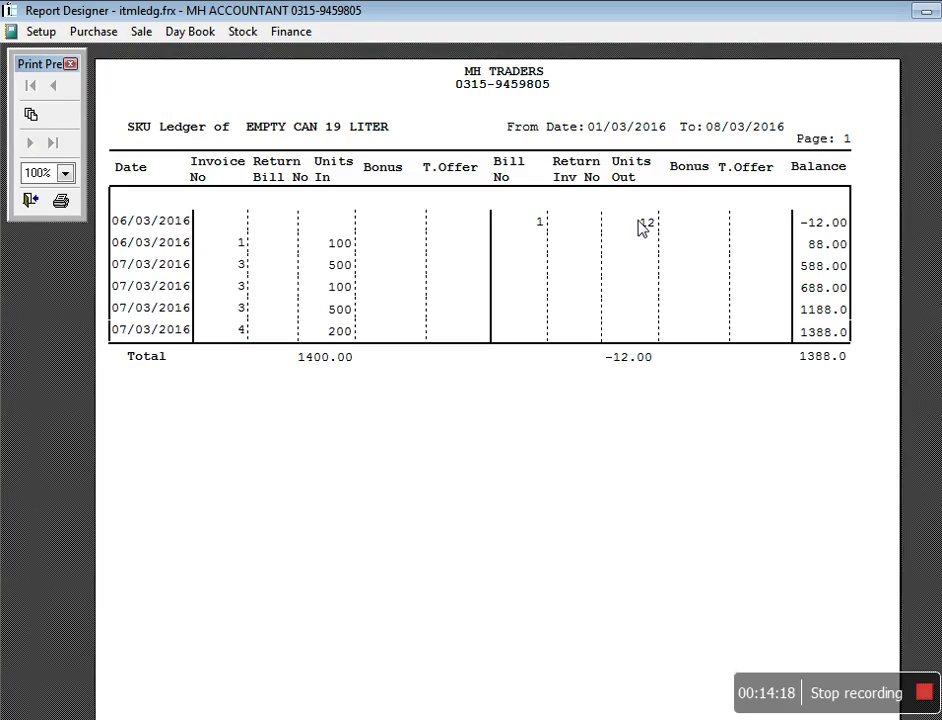
pyautogui.press('Escape')
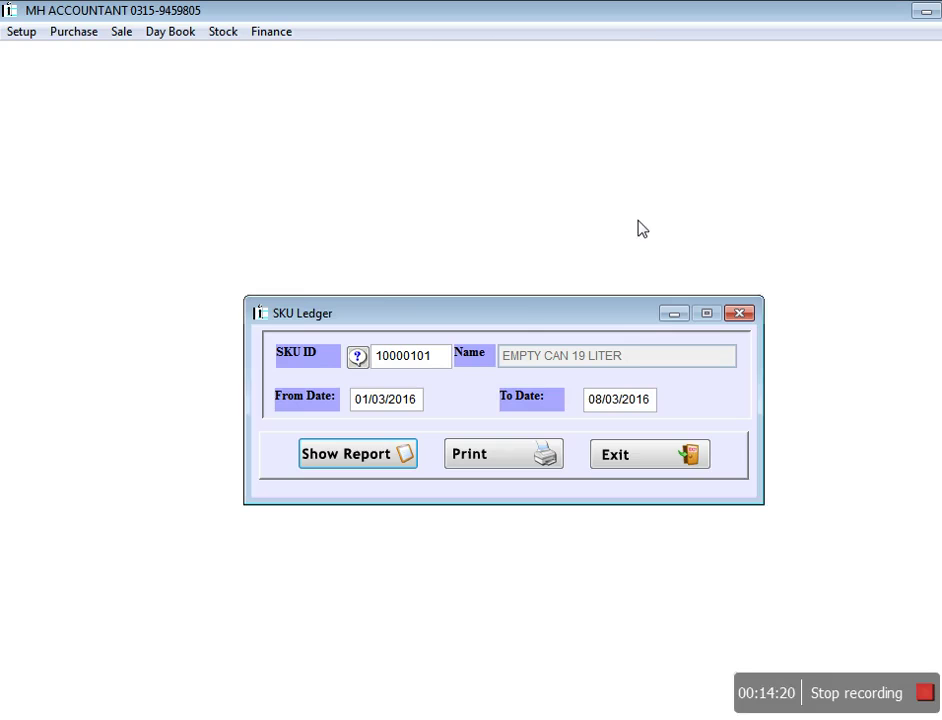
pyautogui.press('Tab')
pyautogui.press('Tab')
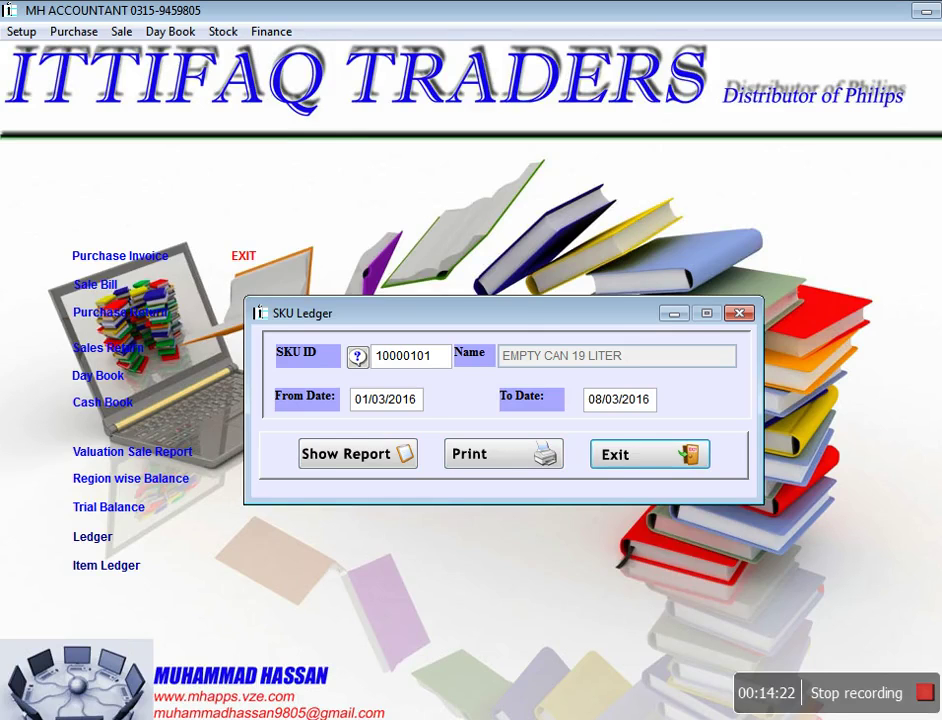
pyautogui.press('Return')
# Step: Open the Master Invoice (Sales Tax Detail) report form
pyautogui.press('alt')
pyautogui.press('a')
pyautogui.press('Down')
pyautogui.press('Down')
pyautogui.press('Down')
pyautogui.press('Down')
pyautogui.press('Down')
pyautogui.press('Return')
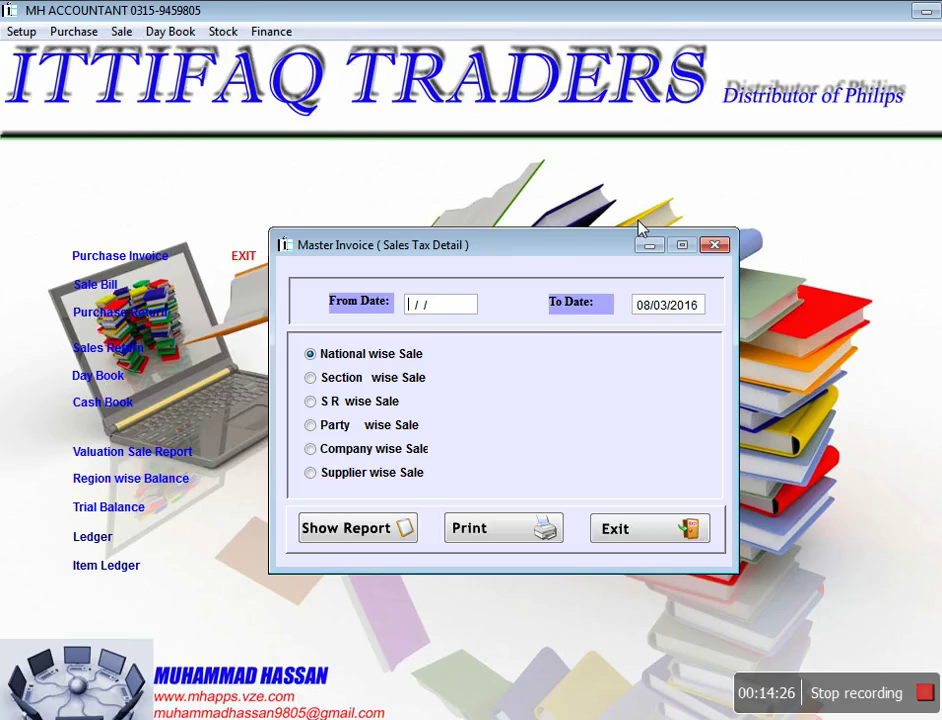
# Step: Preview the National wise Sale tax detail for 01/01/2016 to 08/03/2016, and close the report and its form
pyautogui.write('01012016')
pyautogui.press('Tab')
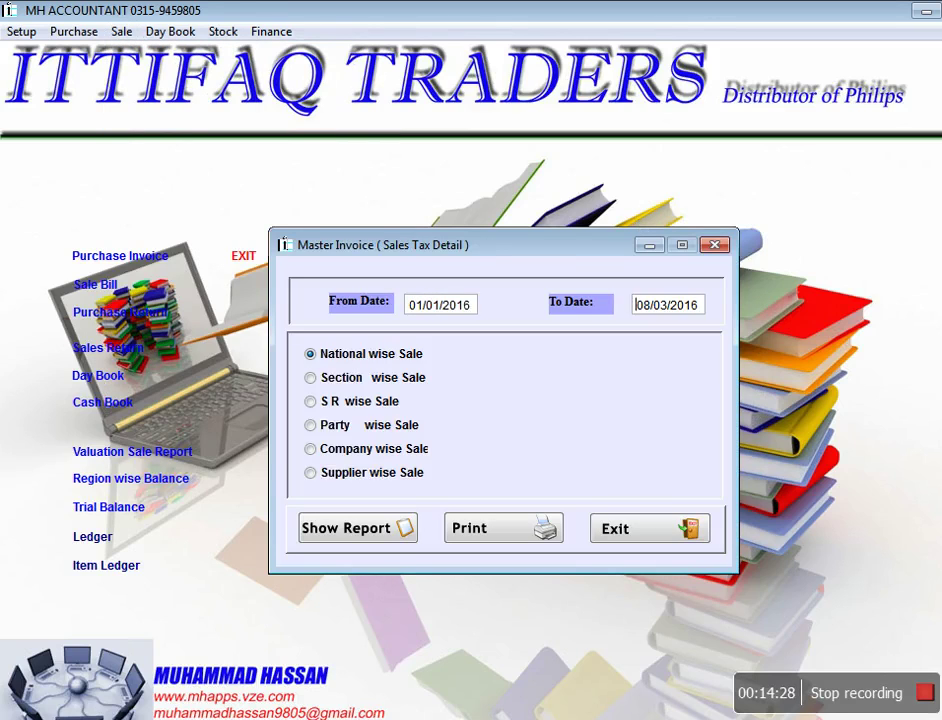
pyautogui.press('Return')
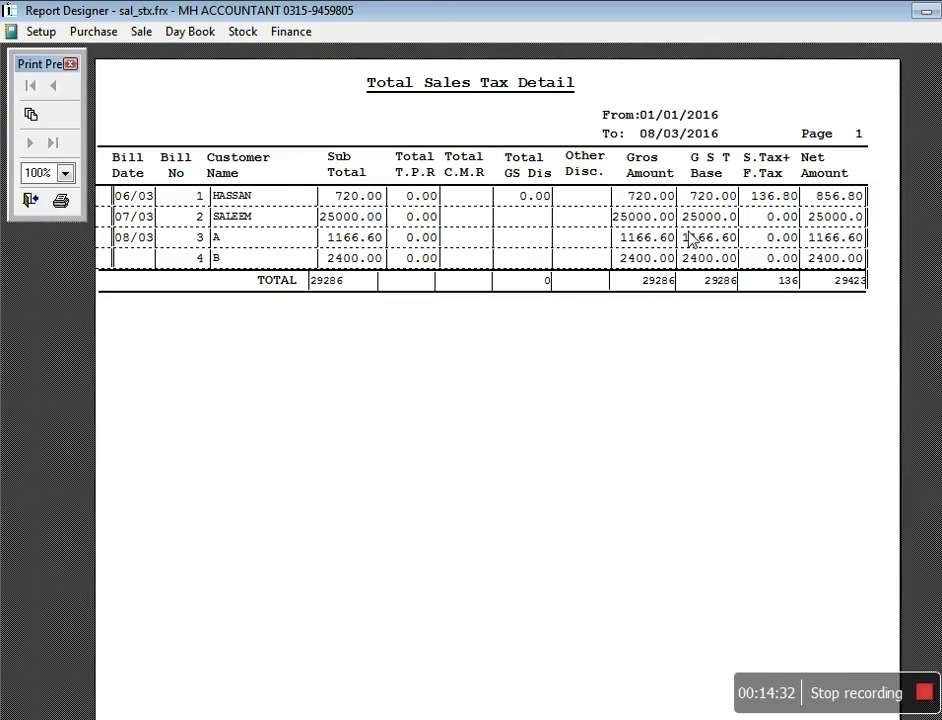
pyautogui.press('Escape')
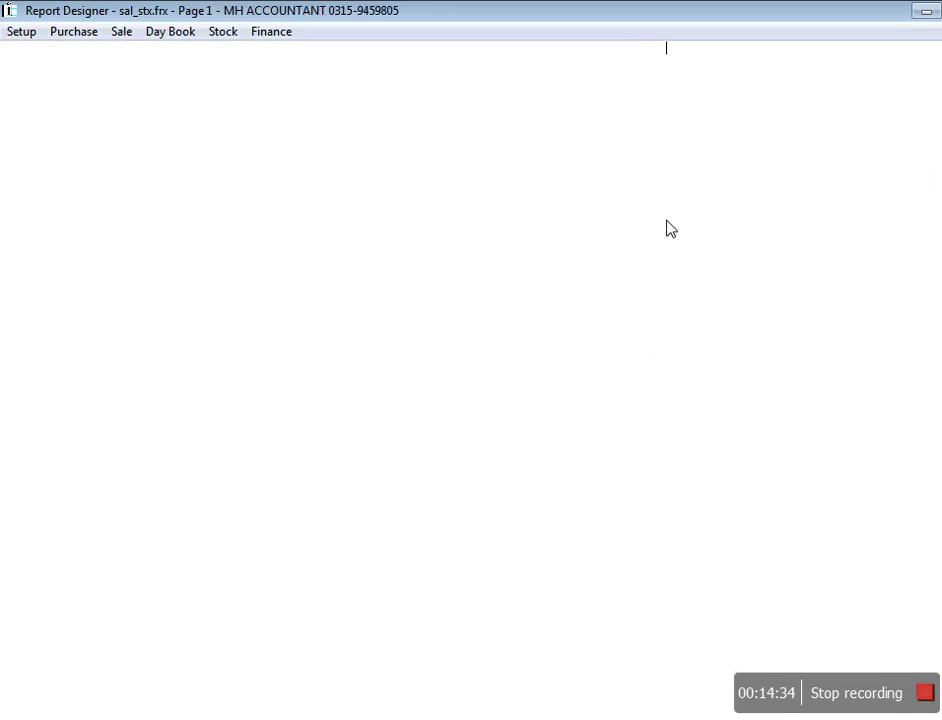
pyautogui.press('Tab')
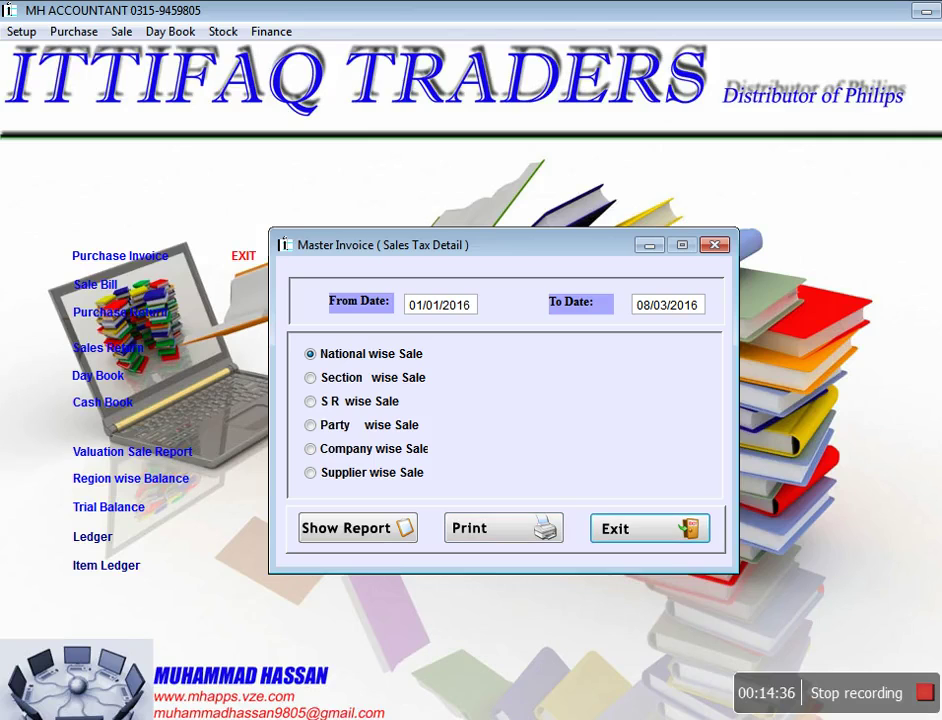
pyautogui.press('Return')
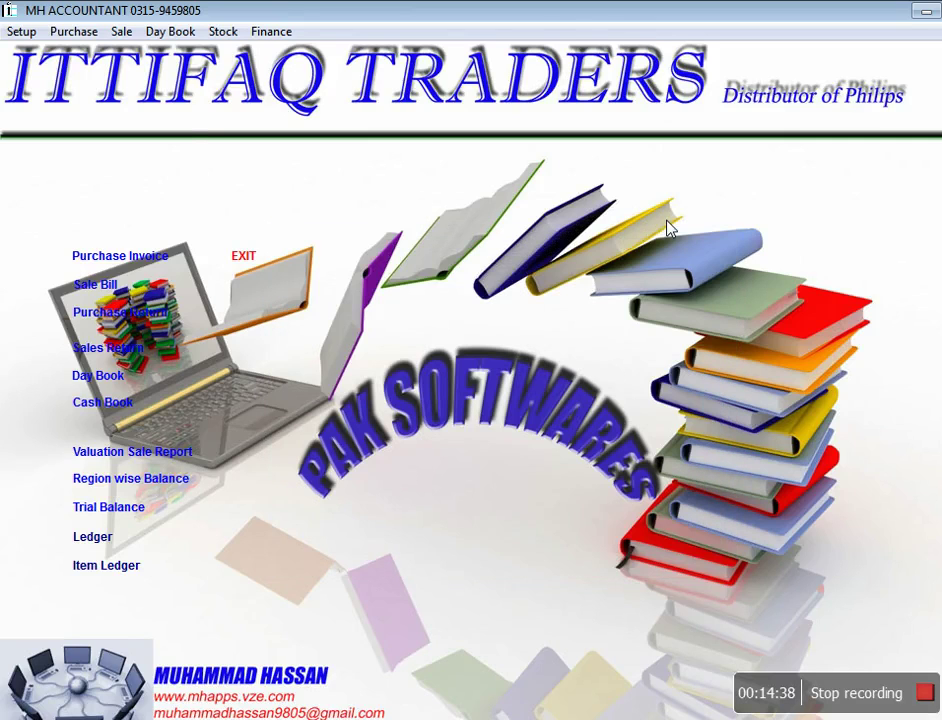
# Step: Open the SKU File form and load the 0.6 LITER WATER record, SKU 10000104
pyautogui.hotkey('alt', 's')
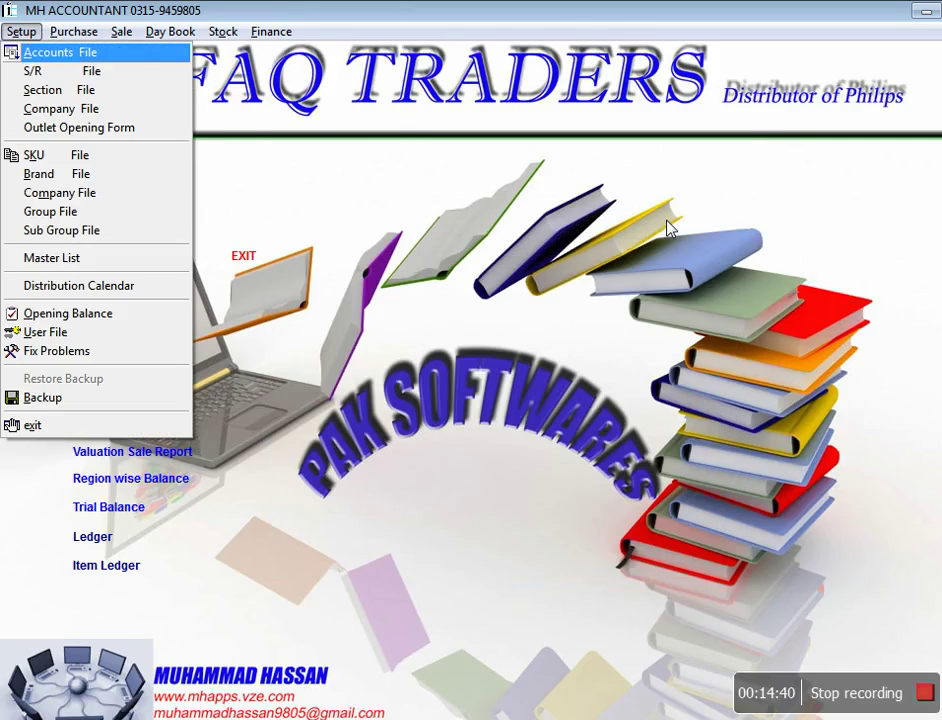
pyautogui.press('k')
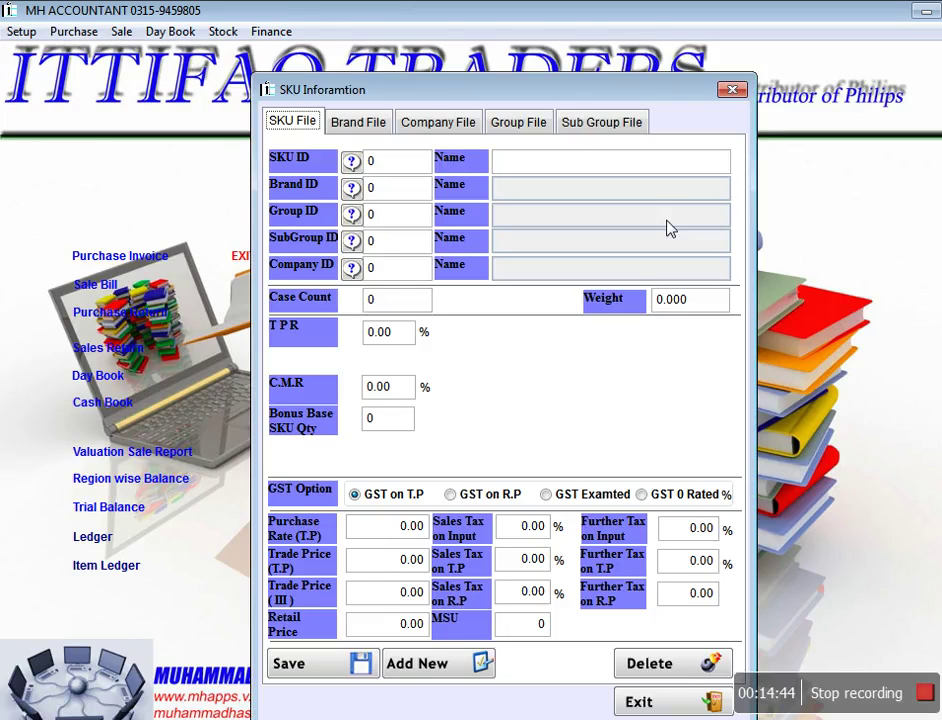
pyautogui.press('Tab')
pyautogui.press('Return')
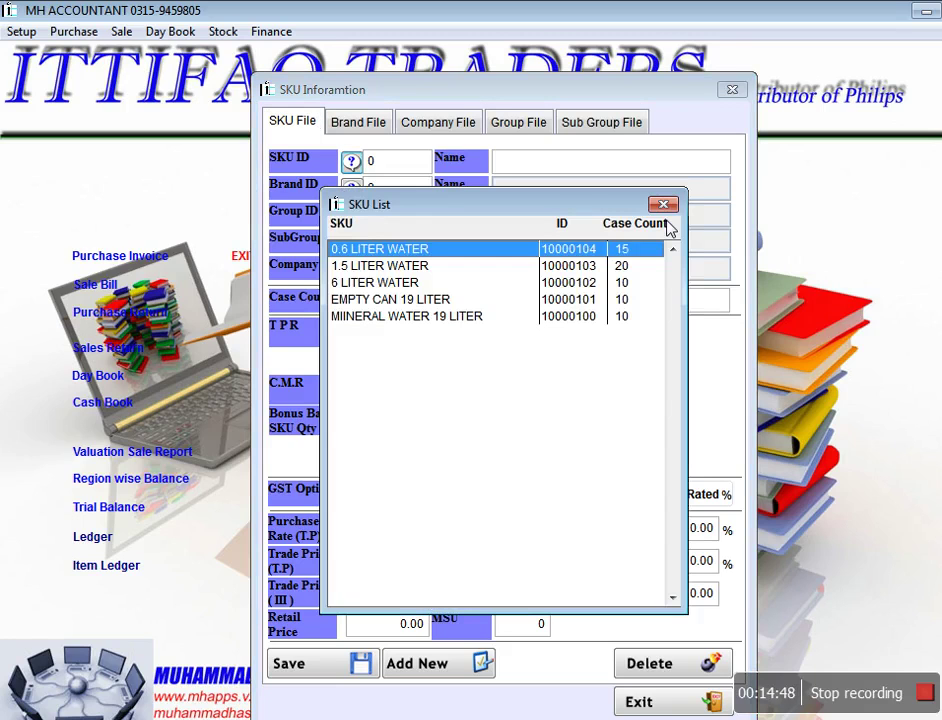
pyautogui.press('Return')
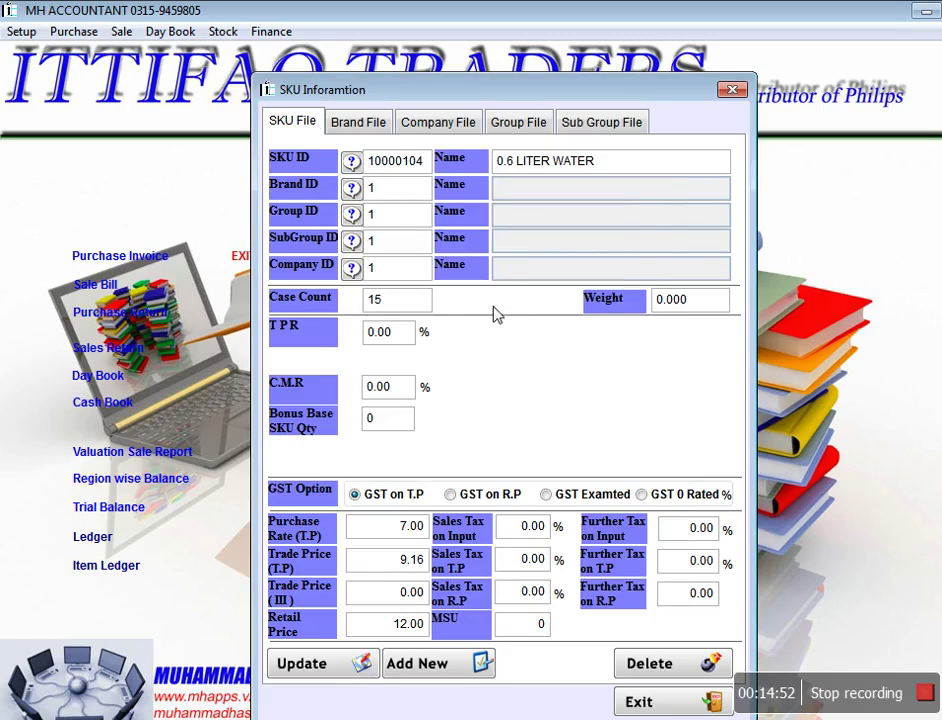
# Step: Try a TPR of 2% on 0.6 LITER WATER, start on its starting date, and close the form without updating
pyautogui.click(408, 341)
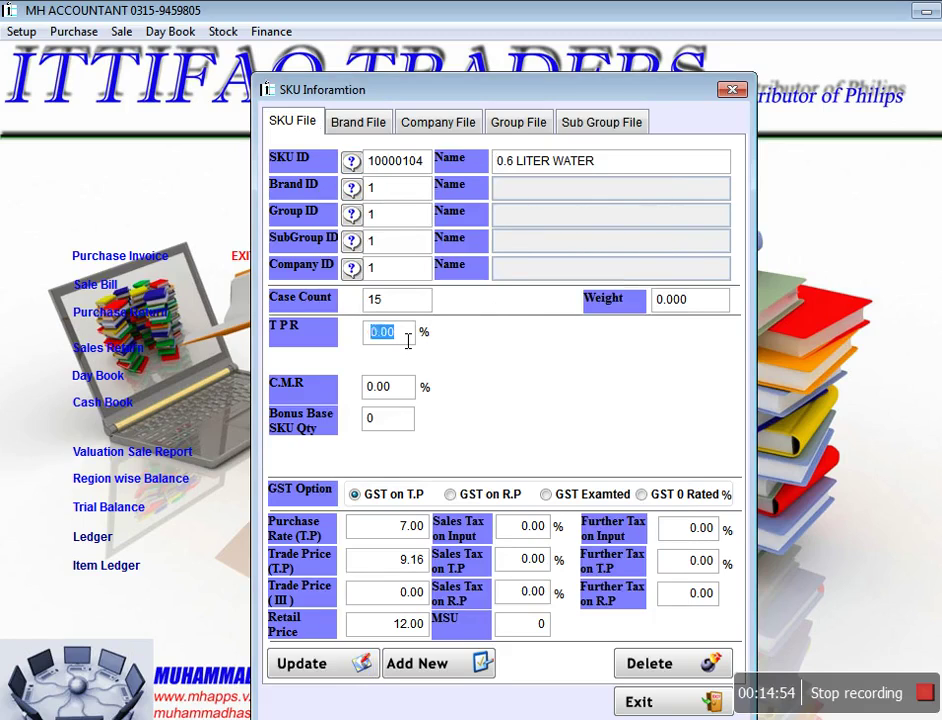
pyautogui.write('2 .')
pyautogui.press('Tab')
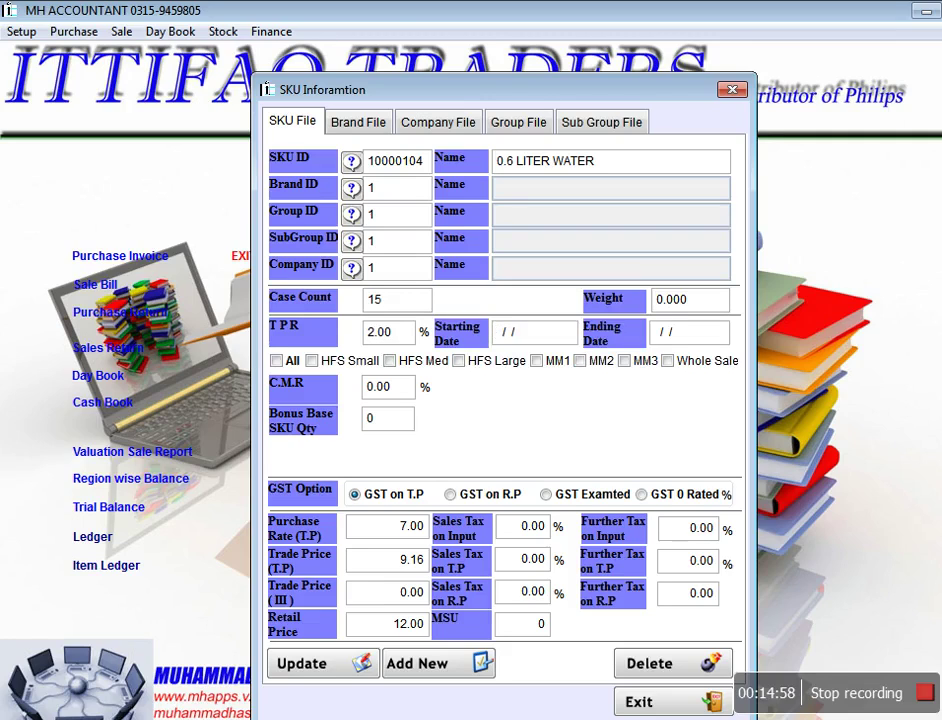
pyautogui.write('0')
pyautogui.hotkey('alt', 'Tab')
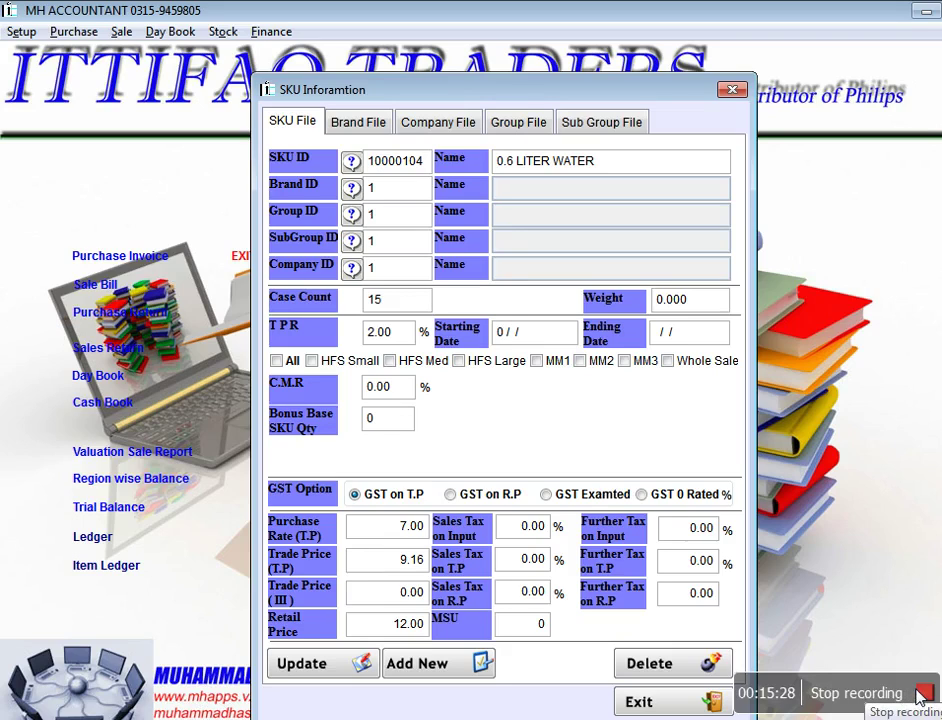
pyautogui.click(697, 700)
pyautogui.hotkey('alt', 's')
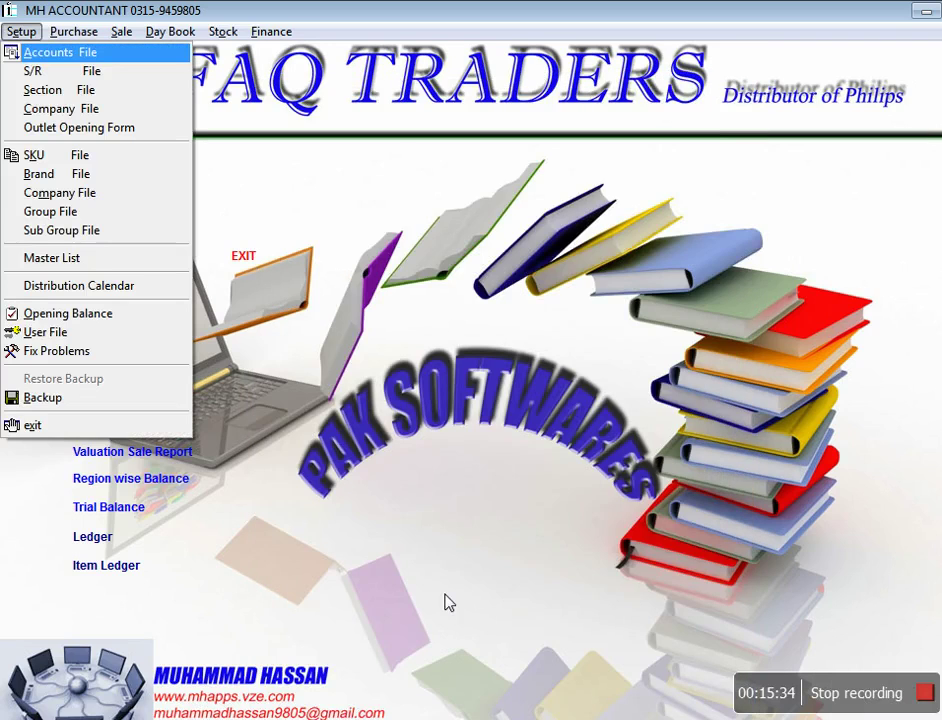
pyautogui.press('k')
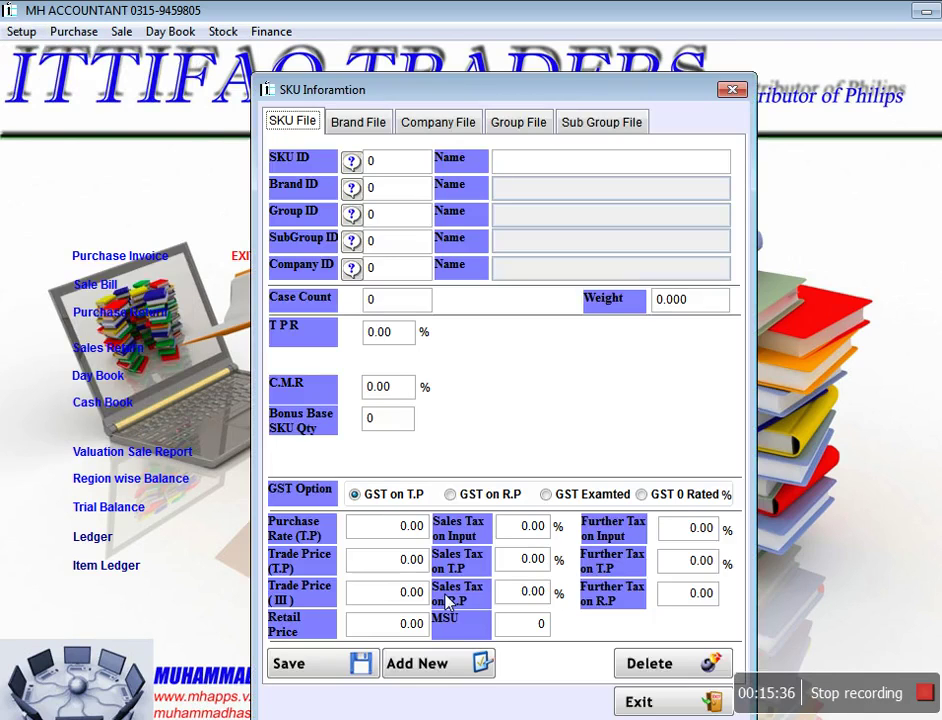
pyautogui.click(638, 704)
pyautogui.hotkey('alt', 's')
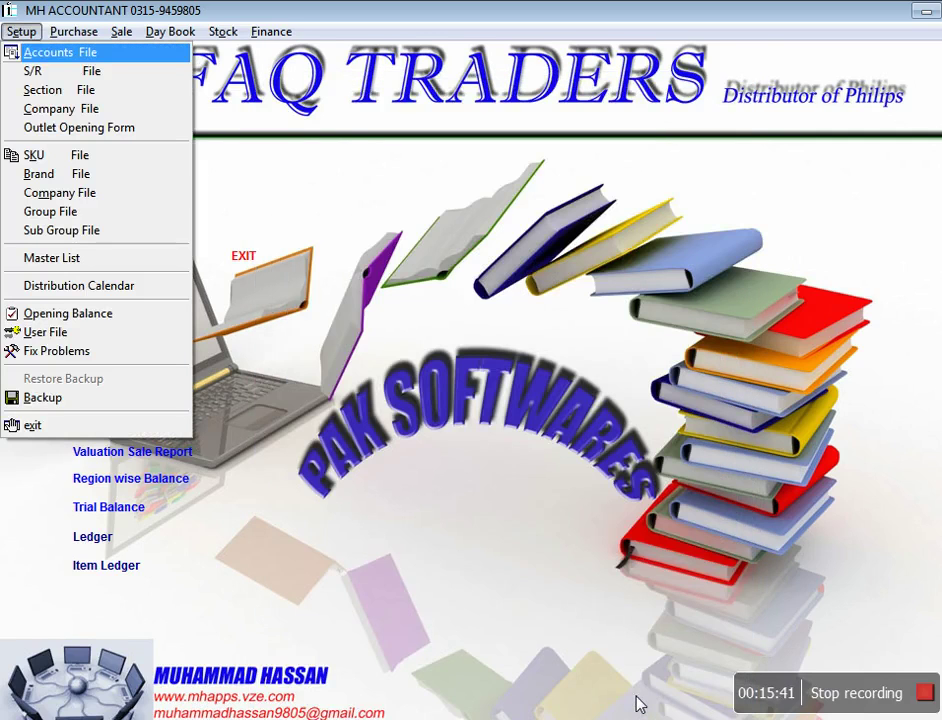